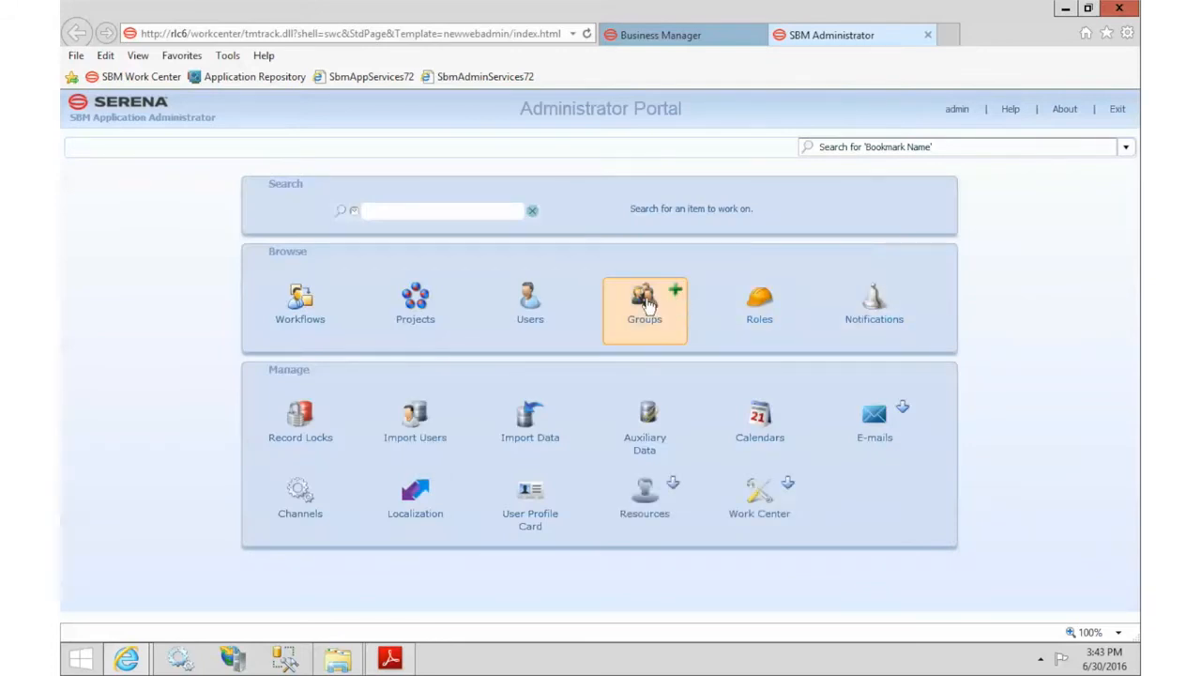
# Step: Open the list of groups, switch to the Release Control setup guide in Adobe Reader, and go to page 25
pyautogui.click(646, 302)
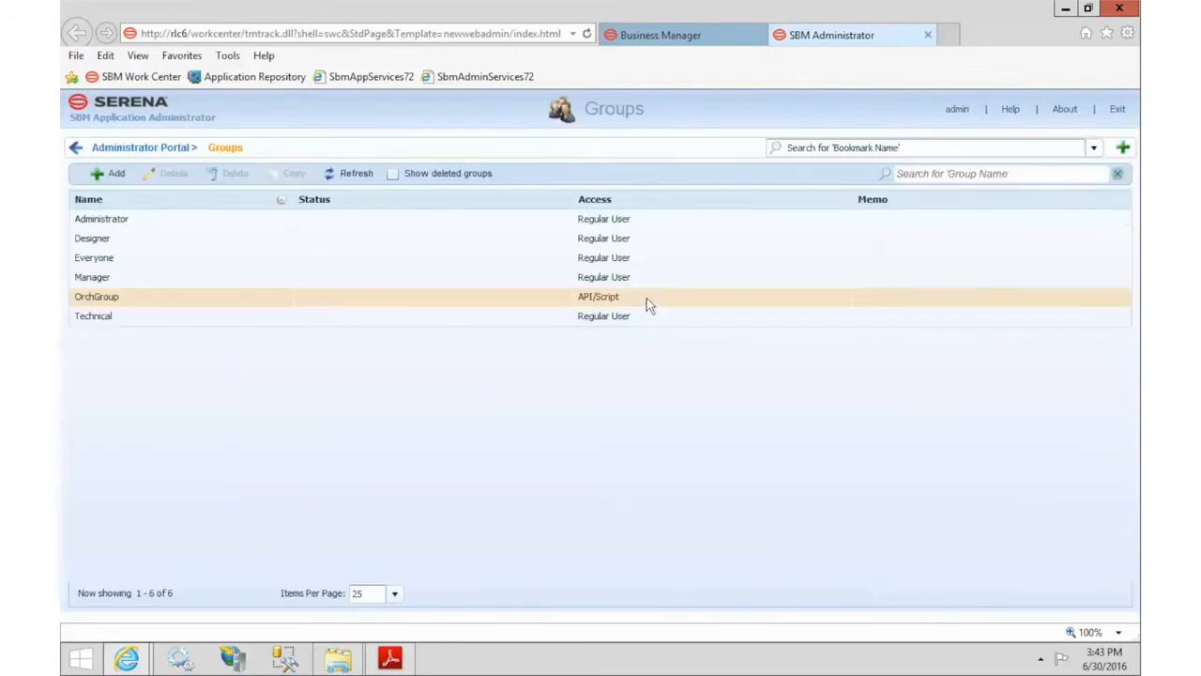
pyautogui.click(393, 659)
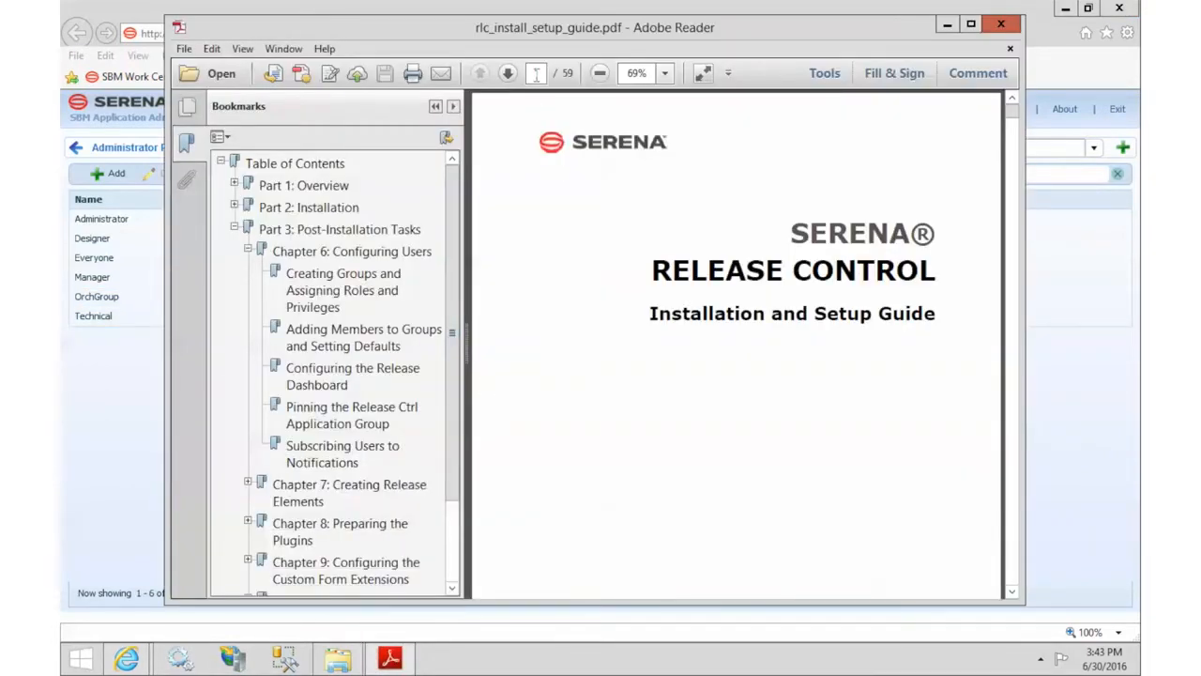
pyautogui.write('25')
pyautogui.press('Return')
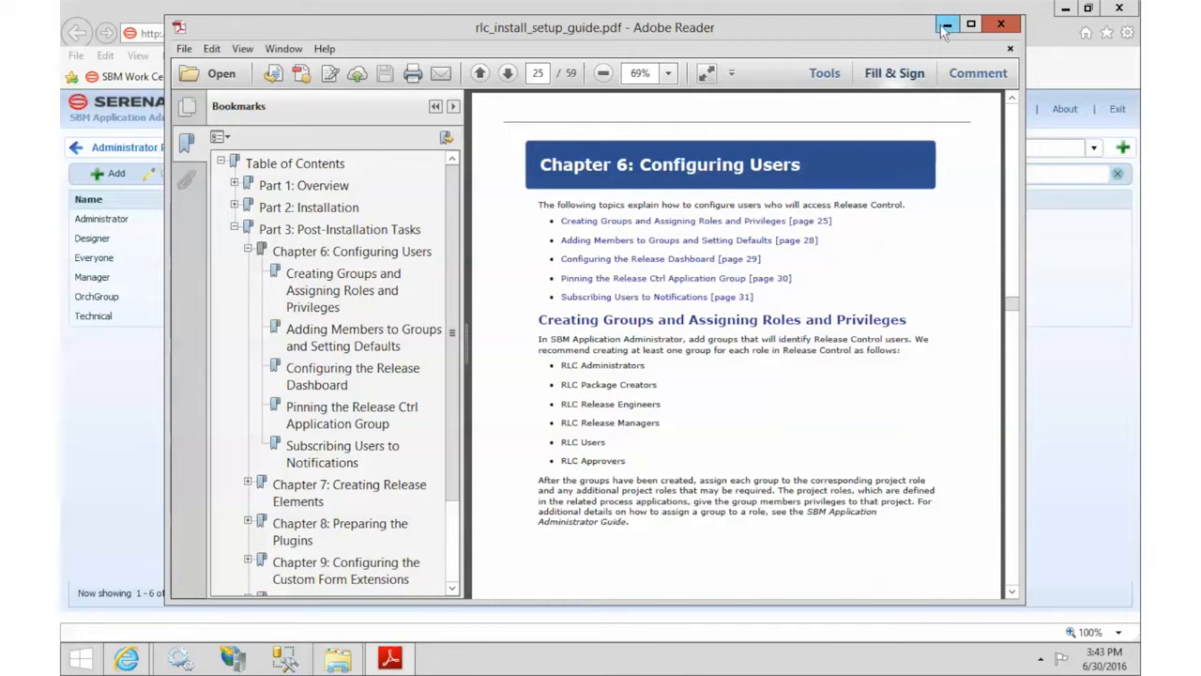
# Step: Copy the name RLC Administrators from the guide and save it in SBM Application Administrator as a new group with Regular User access
pyautogui.moveTo(563, 372); pyautogui.dragTo(611, 372)
pyautogui.hotkey('ctrl', 'c')
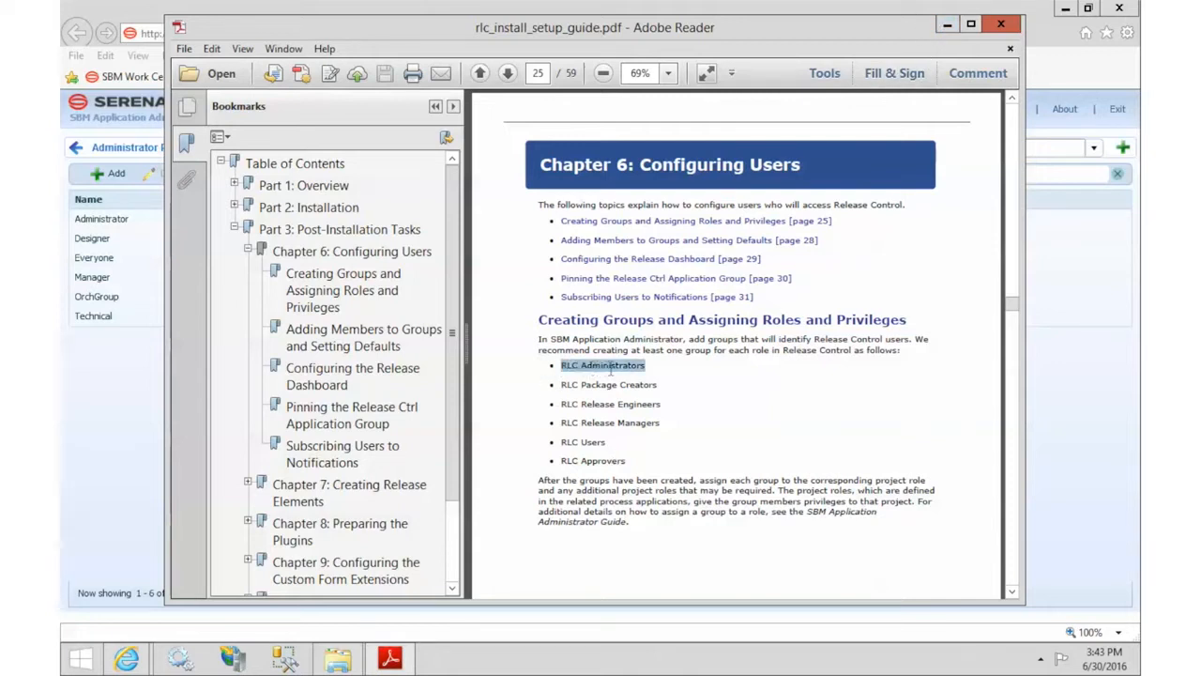
pyautogui.click(947, 24)
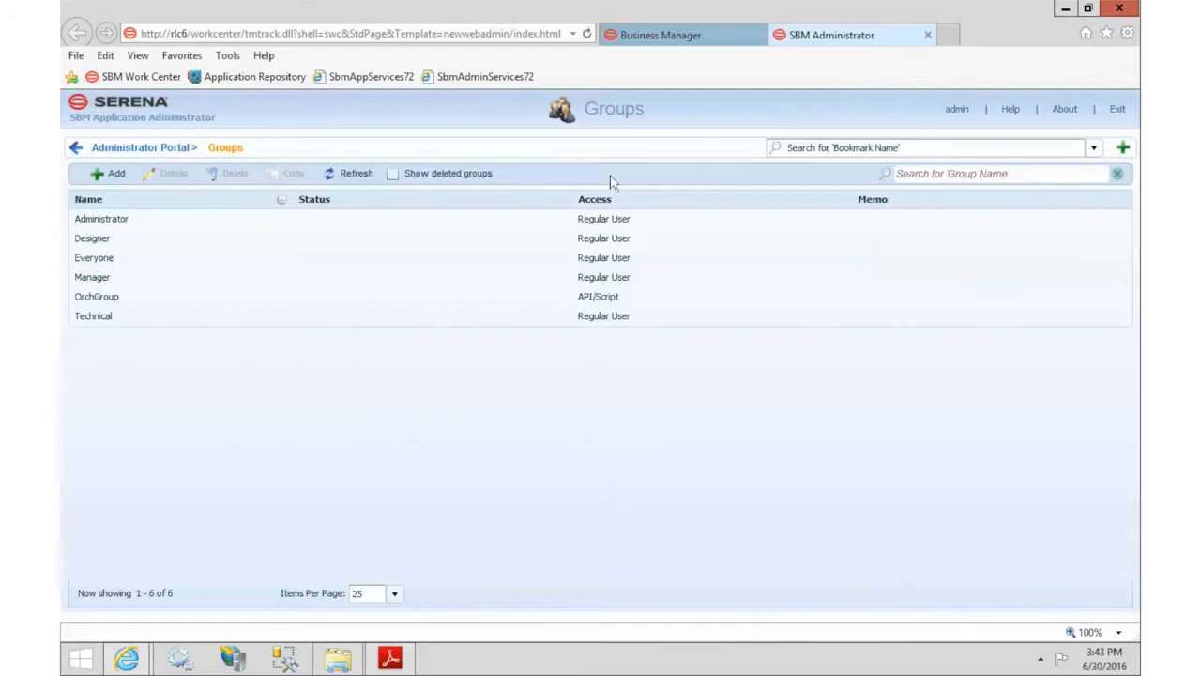
pyautogui.click(114, 175)
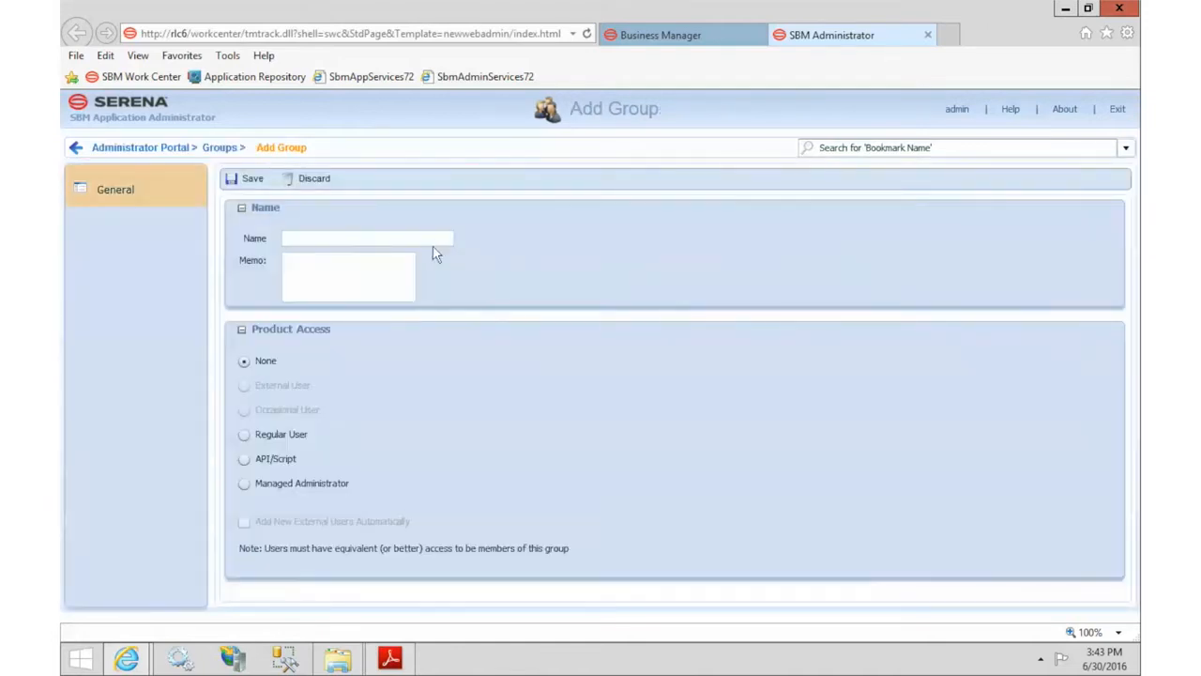
pyautogui.click(421, 238)
pyautogui.hotkey('ctrl', 'v')
pyautogui.click(259, 438)
pyautogui.click(251, 181)
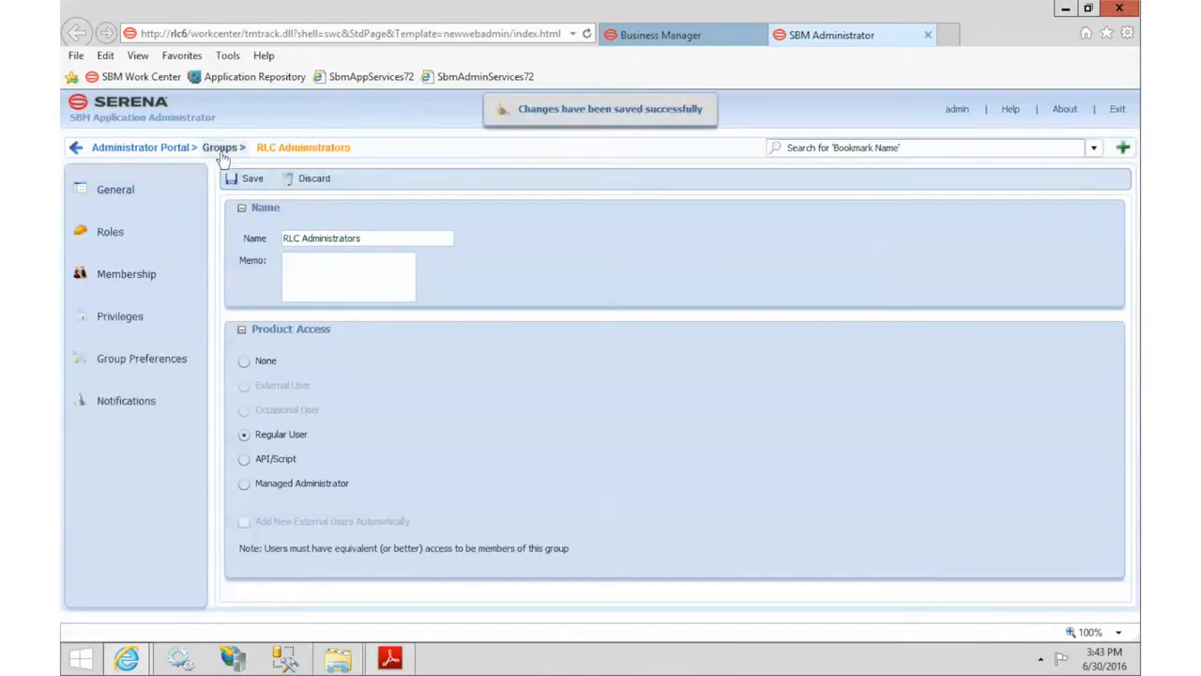
# Step: Add and save a group with Regular User access, using the name RLC Package Creators copied from the Adobe Reader guide
pyautogui.click(221, 150)
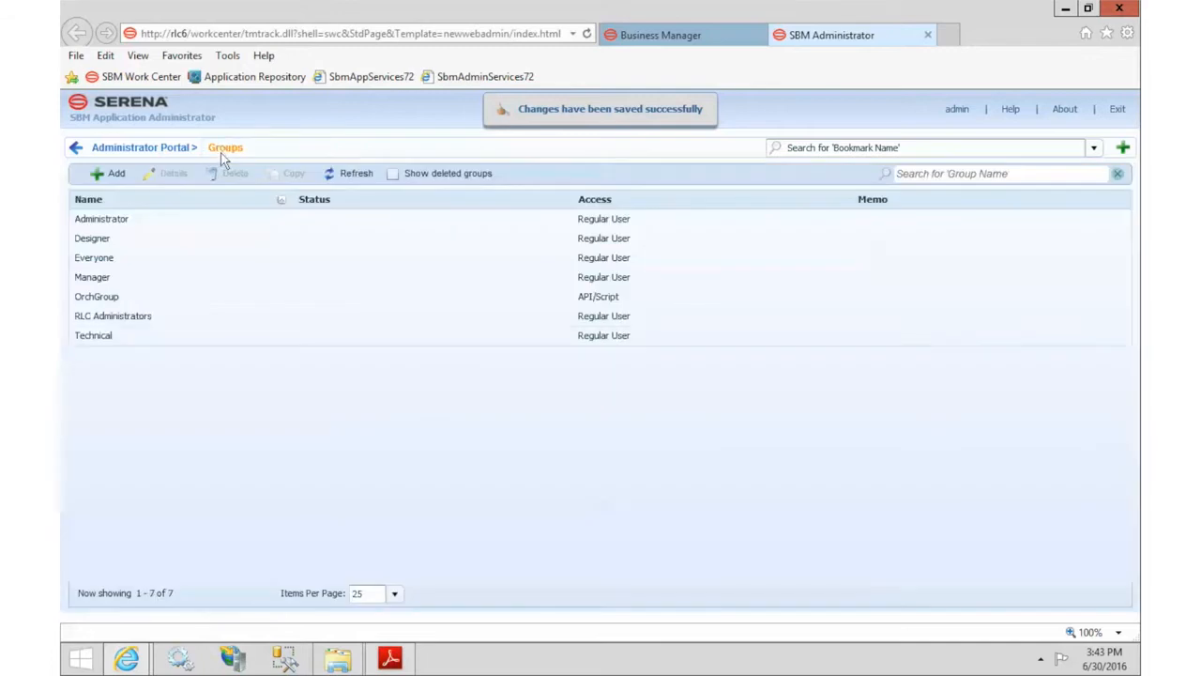
pyautogui.click(117, 177)
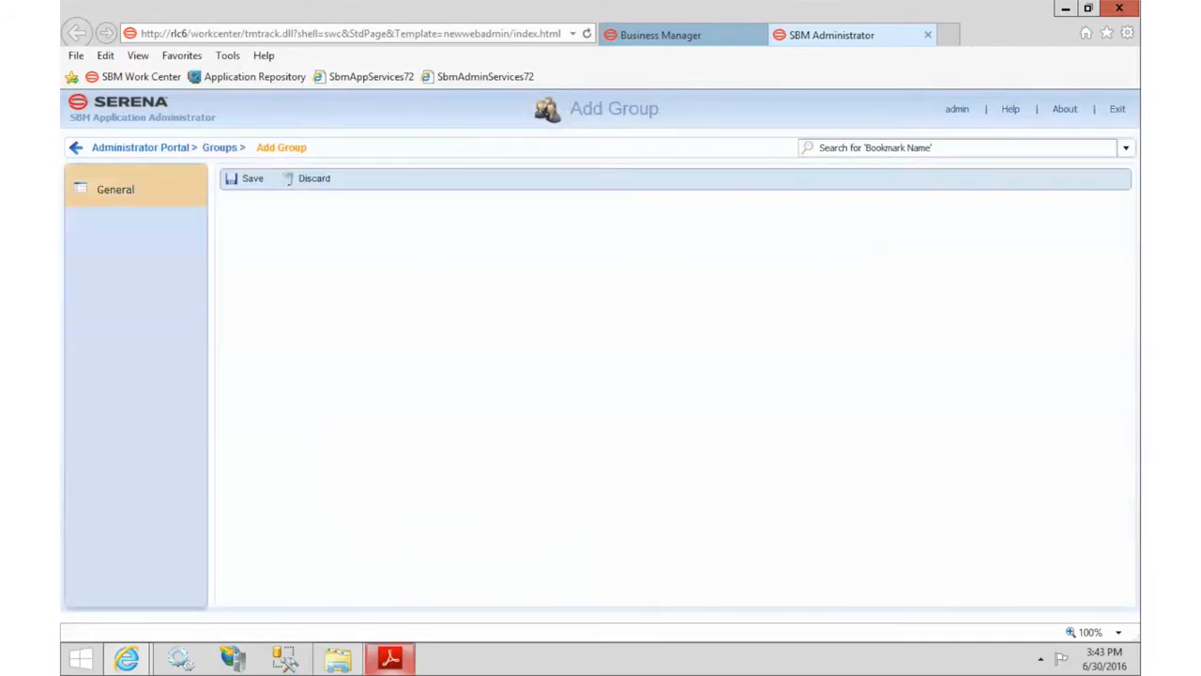
pyautogui.click(390, 657)
pyautogui.moveTo(561, 385); pyautogui.dragTo(637, 389)
pyautogui.hotkey('ctrl', 'c')
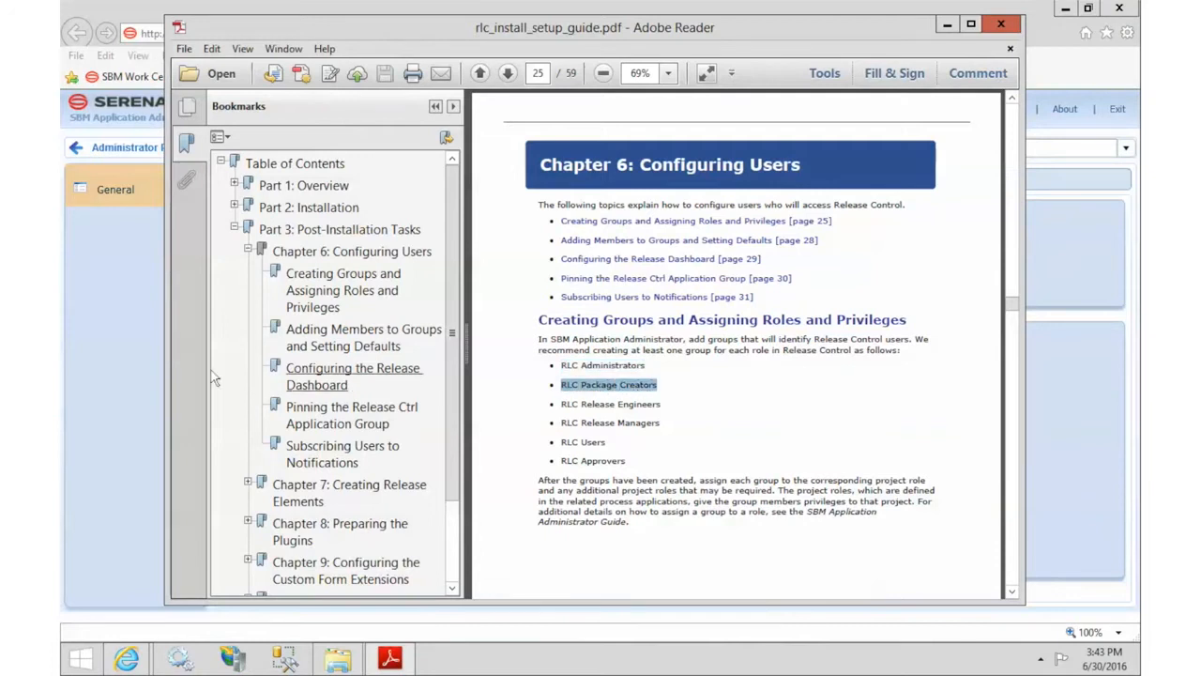
pyautogui.click(136, 349)
pyautogui.click(311, 239)
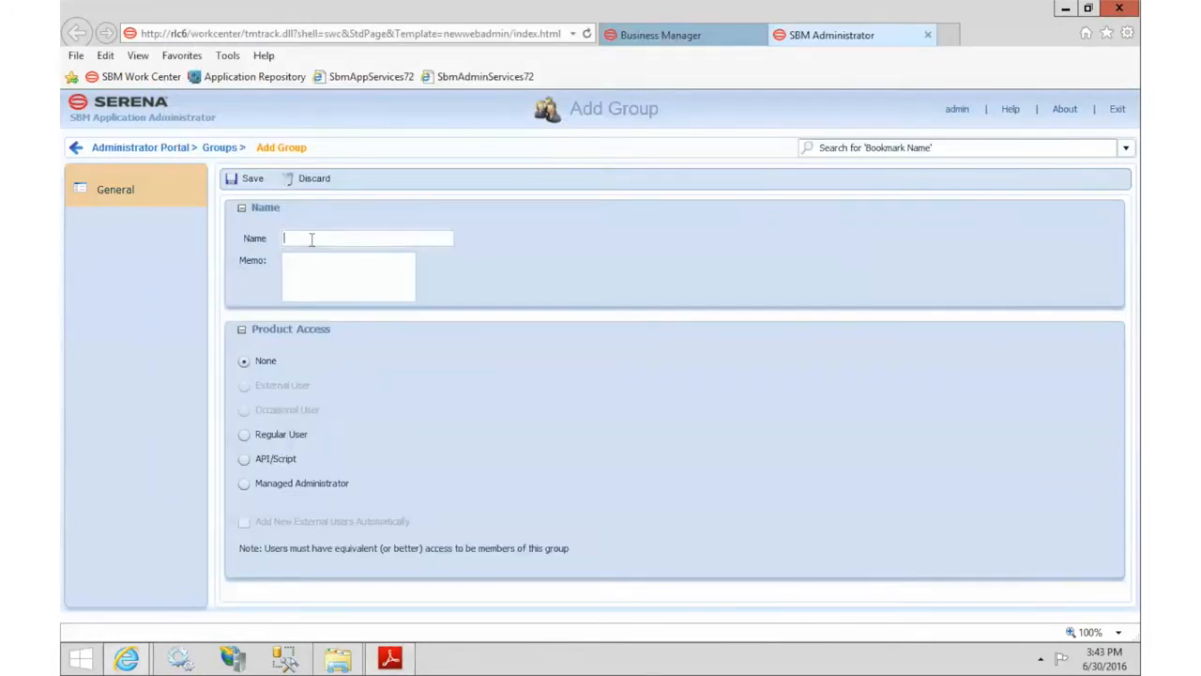
pyautogui.hotkey('ctrl', 'v')
pyautogui.click(244, 435)
pyautogui.click(247, 178)
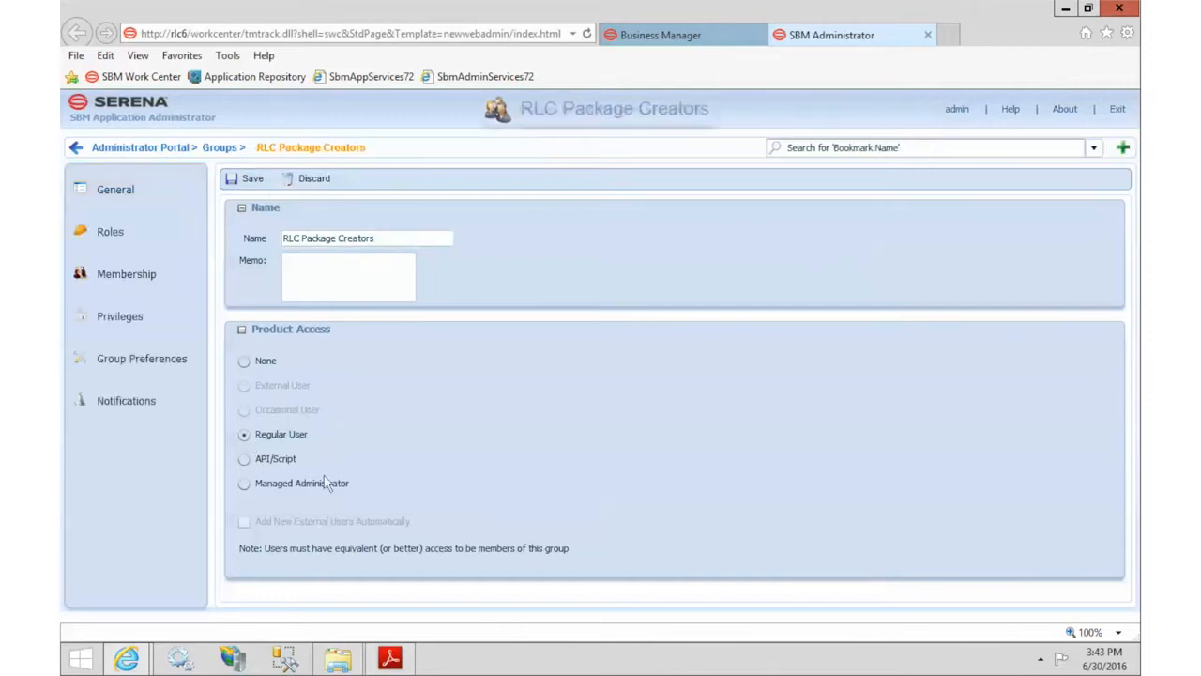
# Step: Copy RLC Release Engineers from the Adobe Reader guide as the name of a new group, give it Regular User access, and save it
pyautogui.click(391, 657)
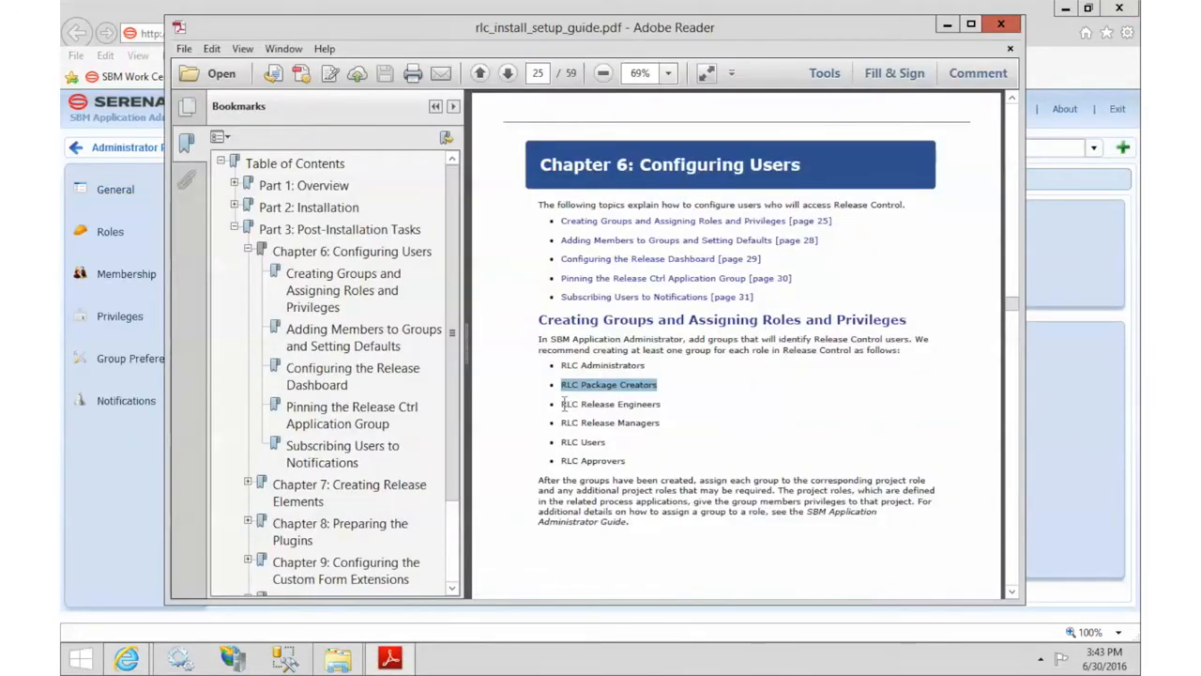
pyautogui.moveTo(561, 404); pyautogui.dragTo(646, 404)
pyautogui.click(120, 480)
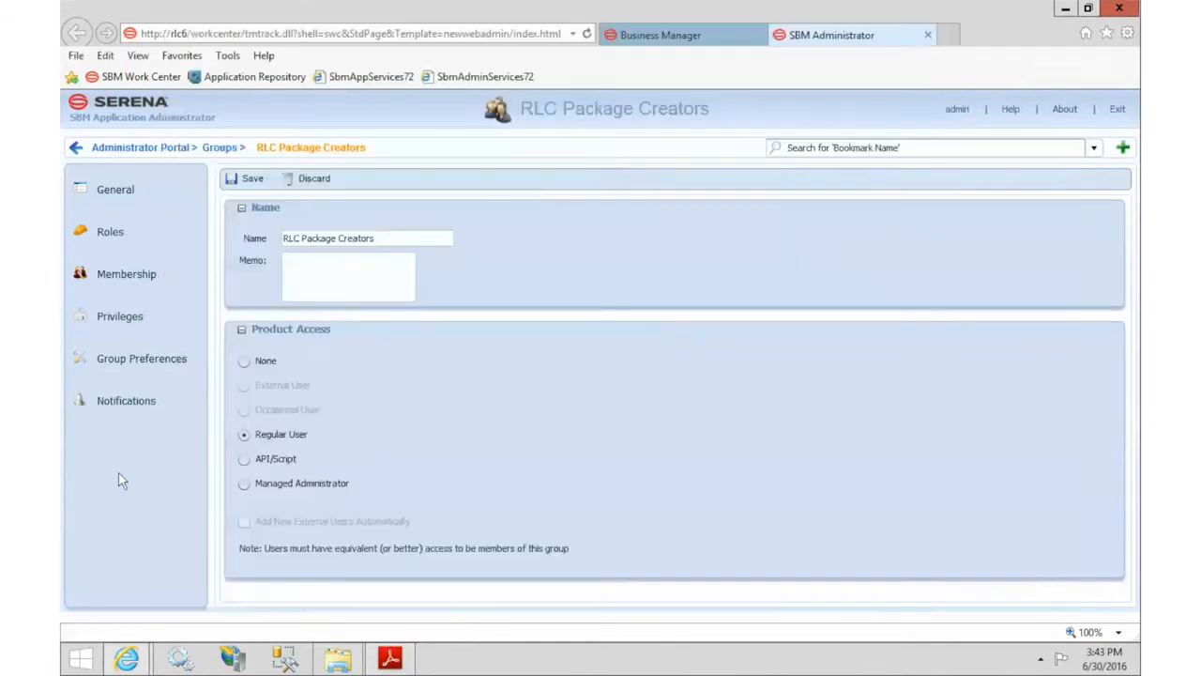
pyautogui.click(221, 148)
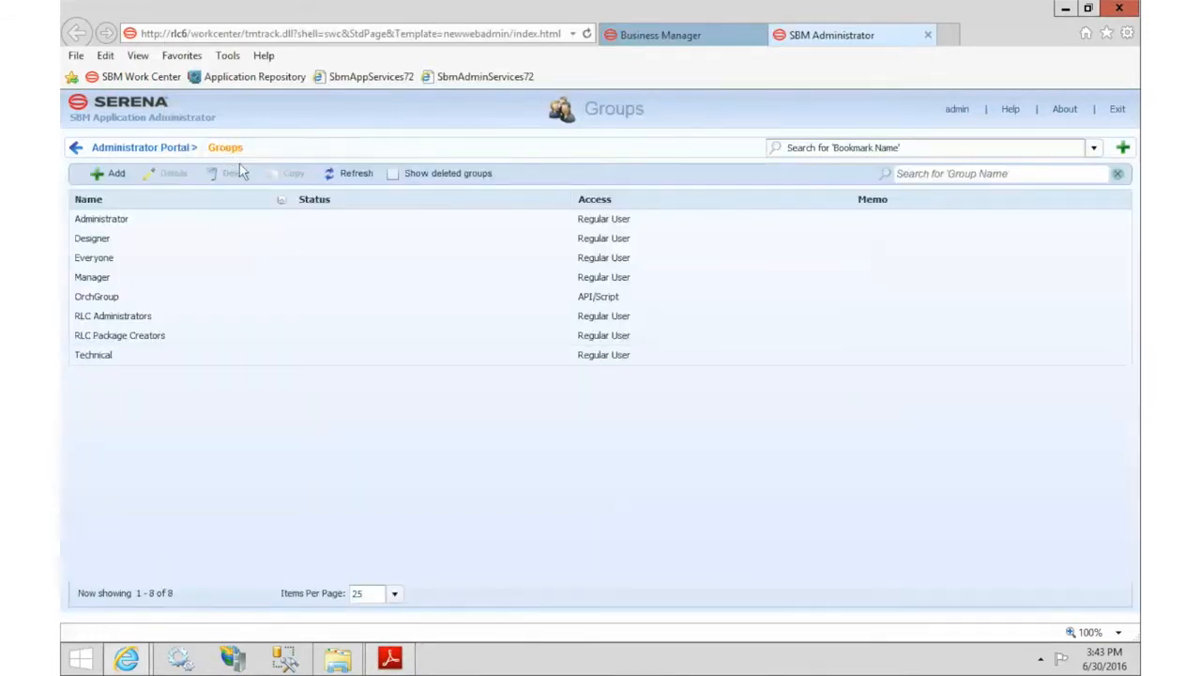
pyautogui.click(73, 166)
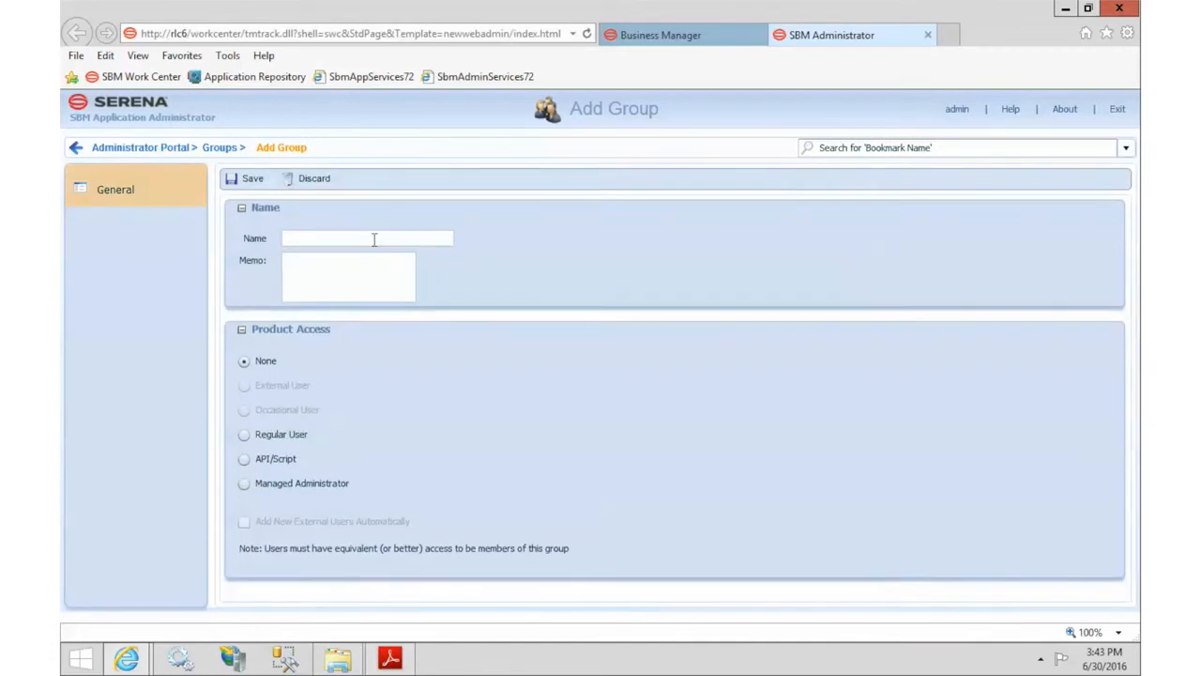
pyautogui.write('RLC Release Engineers')
pyautogui.click(244, 435)
pyautogui.click(247, 179)
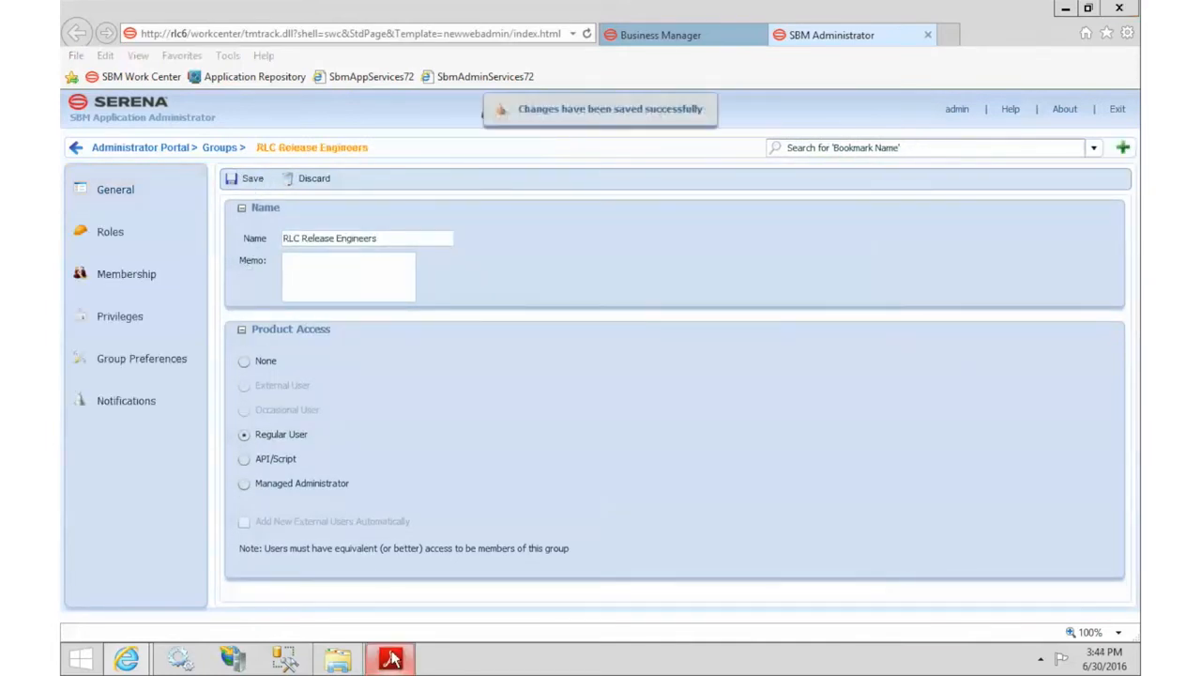
# Step: Copy RLC Release Managers from the Adobe Reader guide as the name of a new group, give it Regular User access, and save it
pyautogui.click(391, 657)
pyautogui.moveTo(561, 423); pyautogui.dragTo(660, 424)
pyautogui.hotkey('ctrl', 'c')
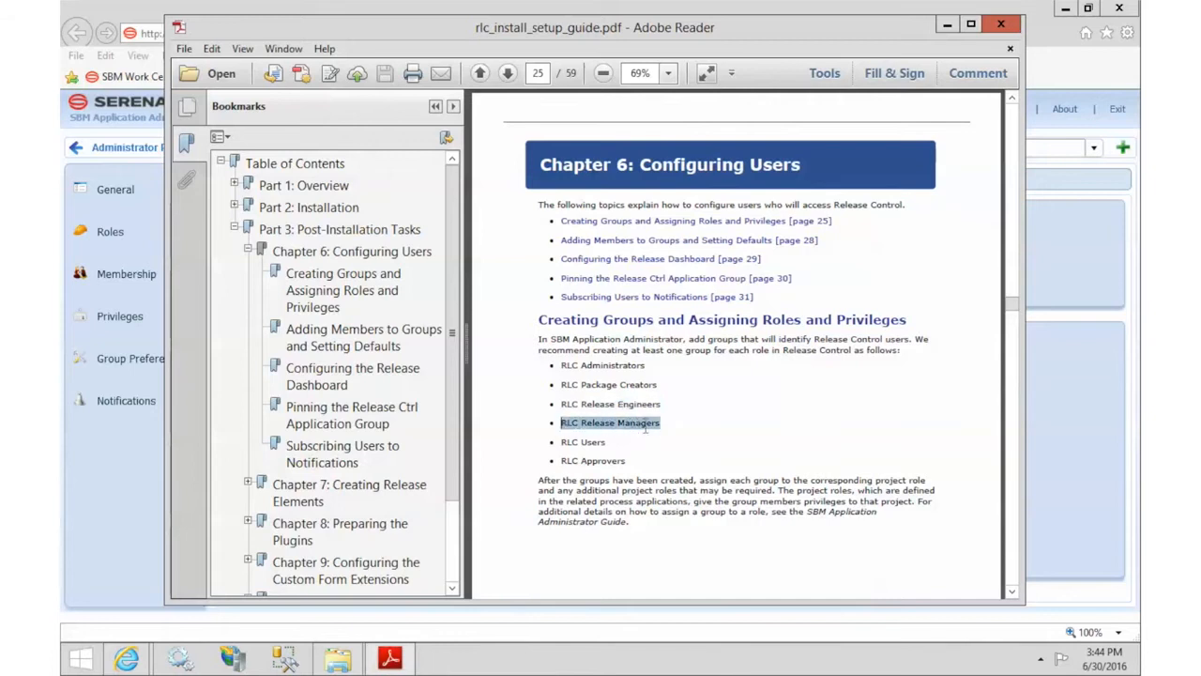
pyautogui.click(120, 480)
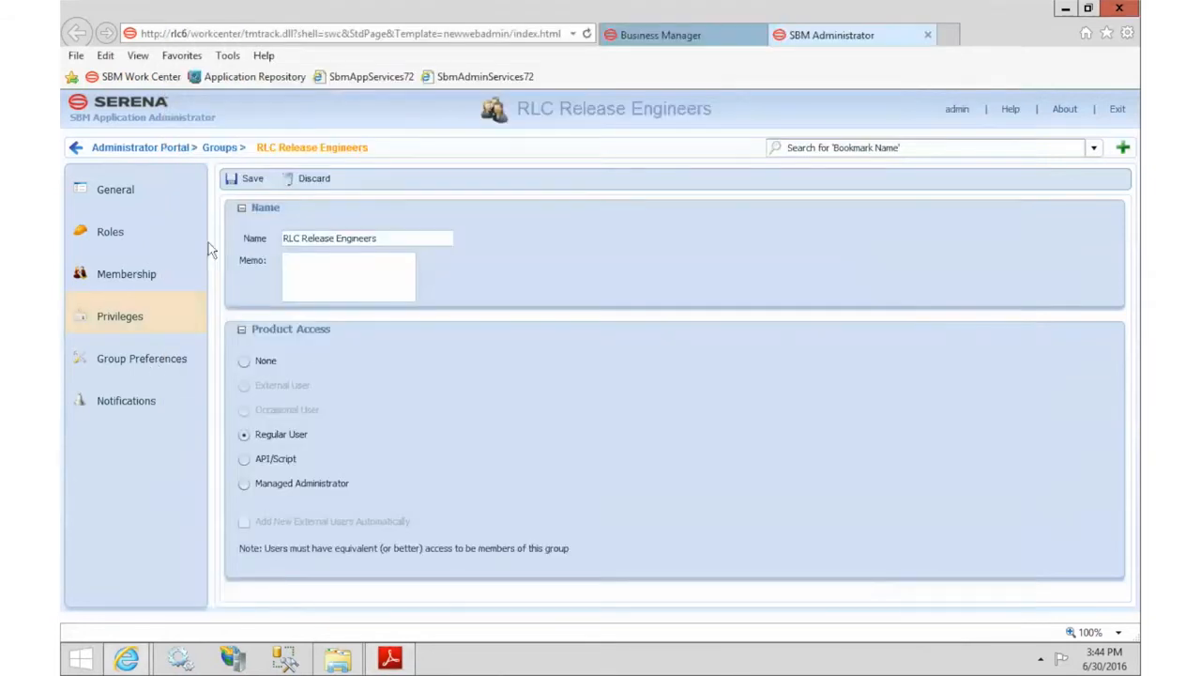
pyautogui.click(222, 147)
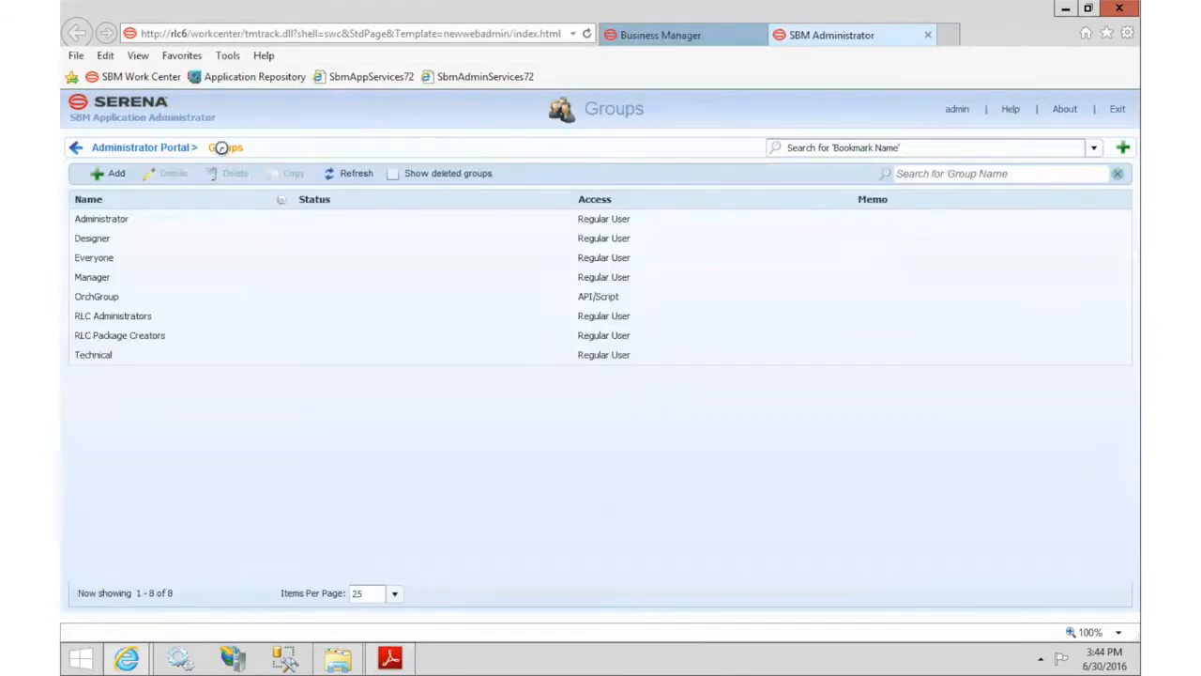
pyautogui.click(107, 174)
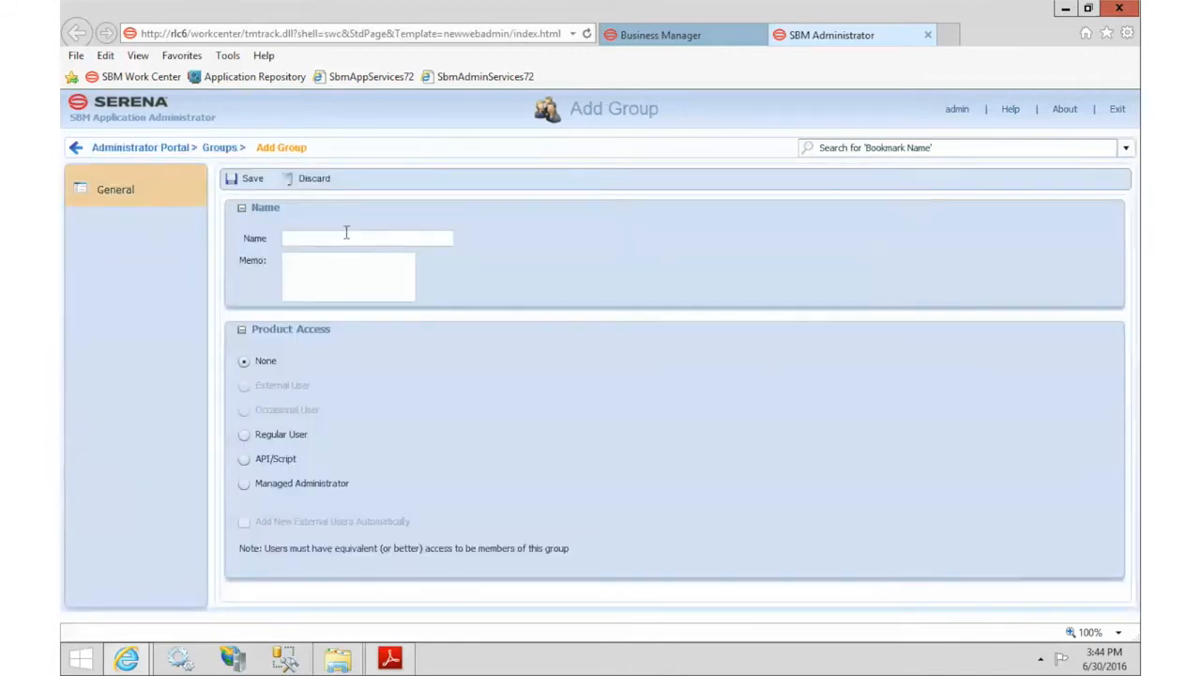
pyautogui.click(343, 236)
pyautogui.hotkey('ctrl', 'v')
pyautogui.click(244, 434)
pyautogui.click(244, 178)
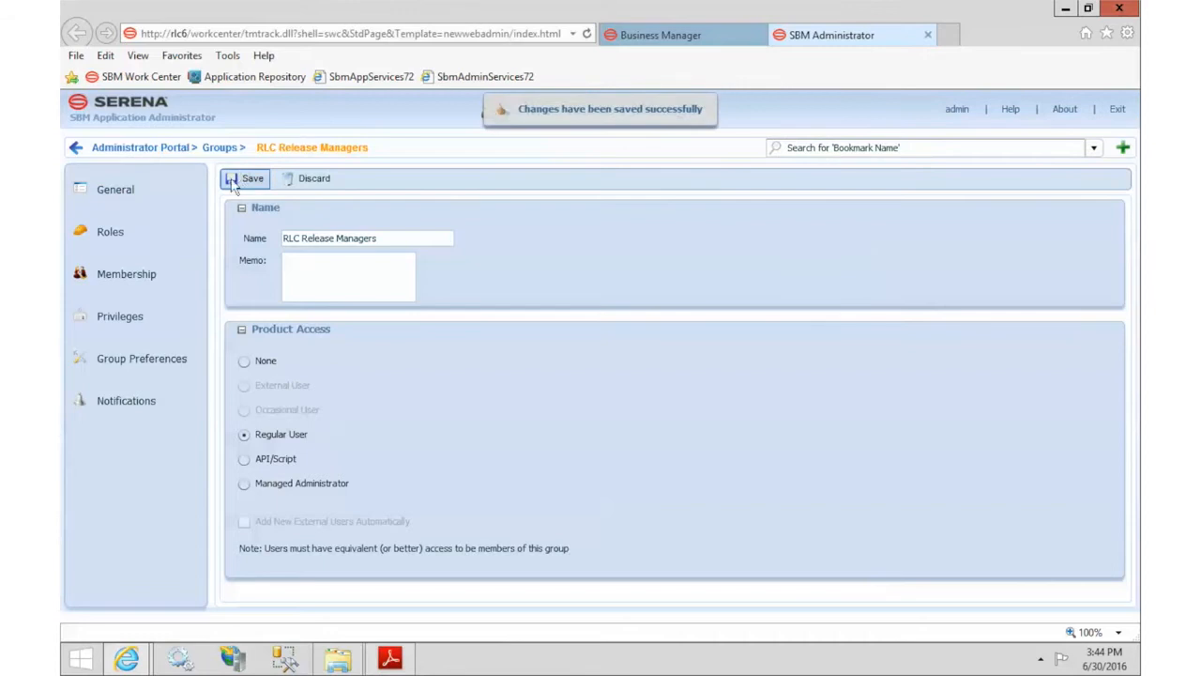
# Step: Copy RLC Users from the Adobe Reader guide as the name of a new group, give it Regular User access, and save it
pyautogui.click(392, 640)
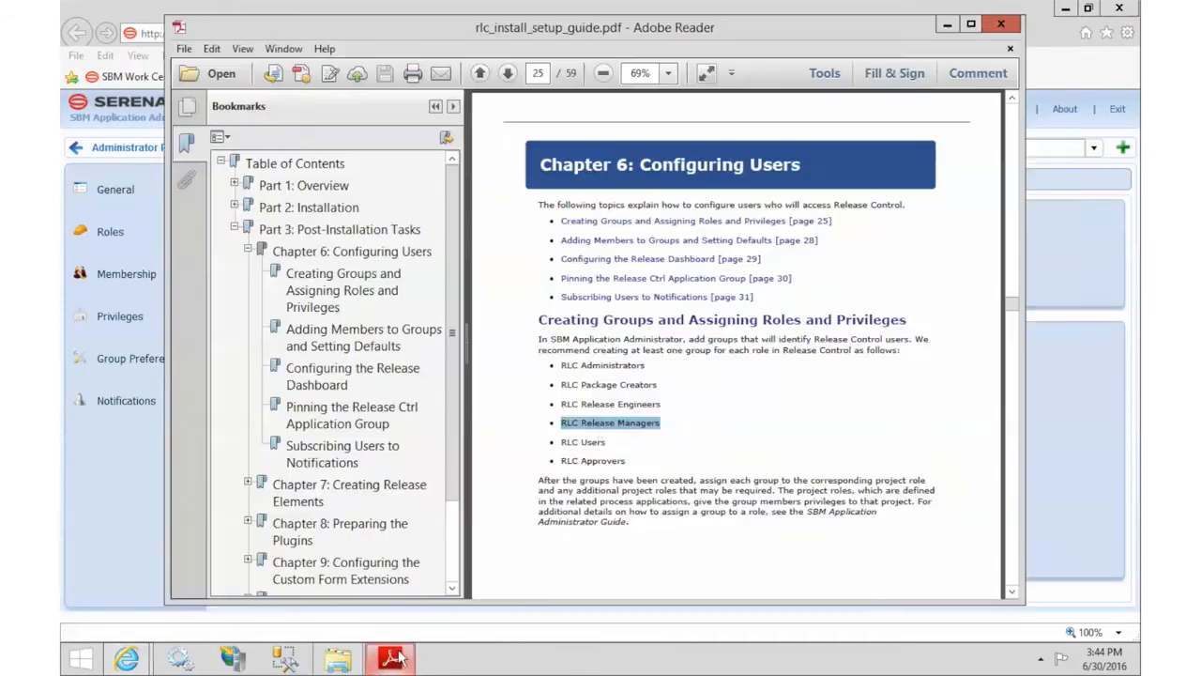
pyautogui.click(570, 445)
pyautogui.moveTo(574, 449); pyautogui.dragTo(606, 449)
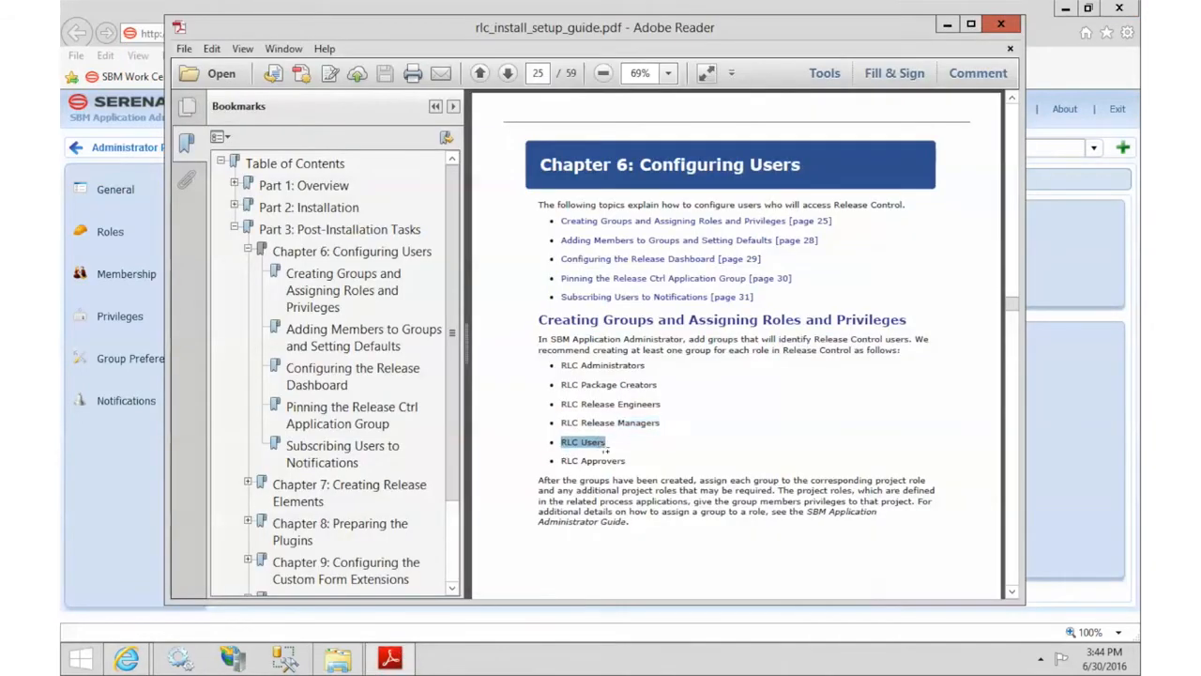
pyautogui.click(162, 503)
pyautogui.click(221, 148)
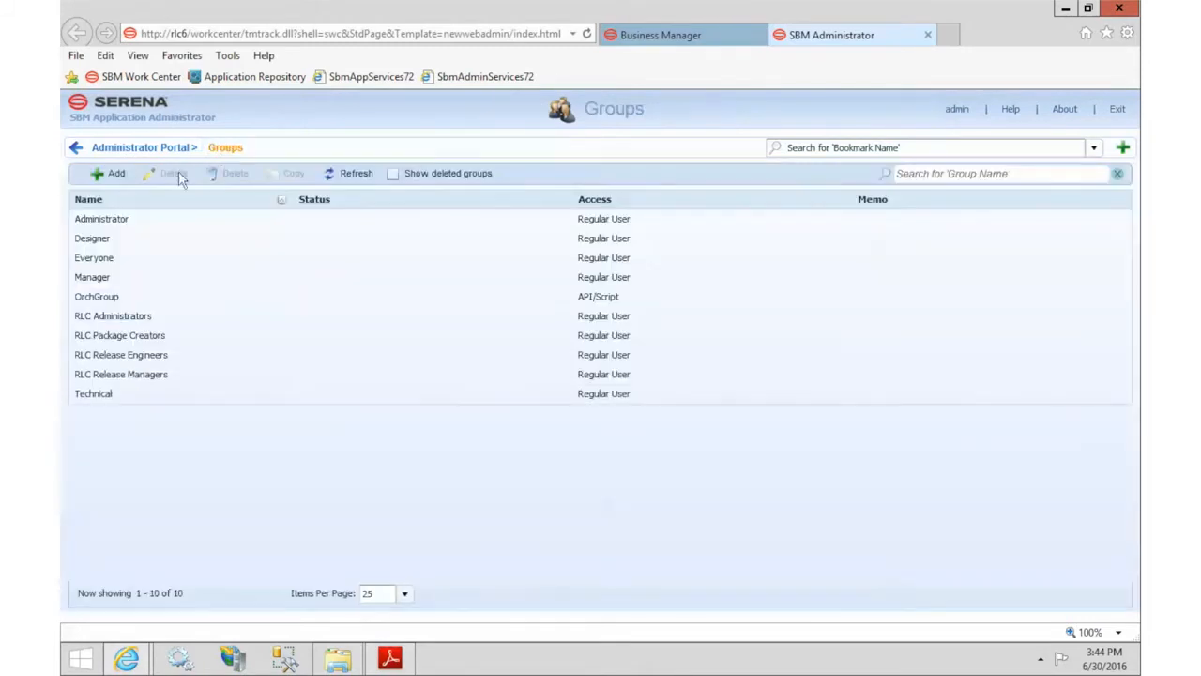
pyautogui.click(116, 174)
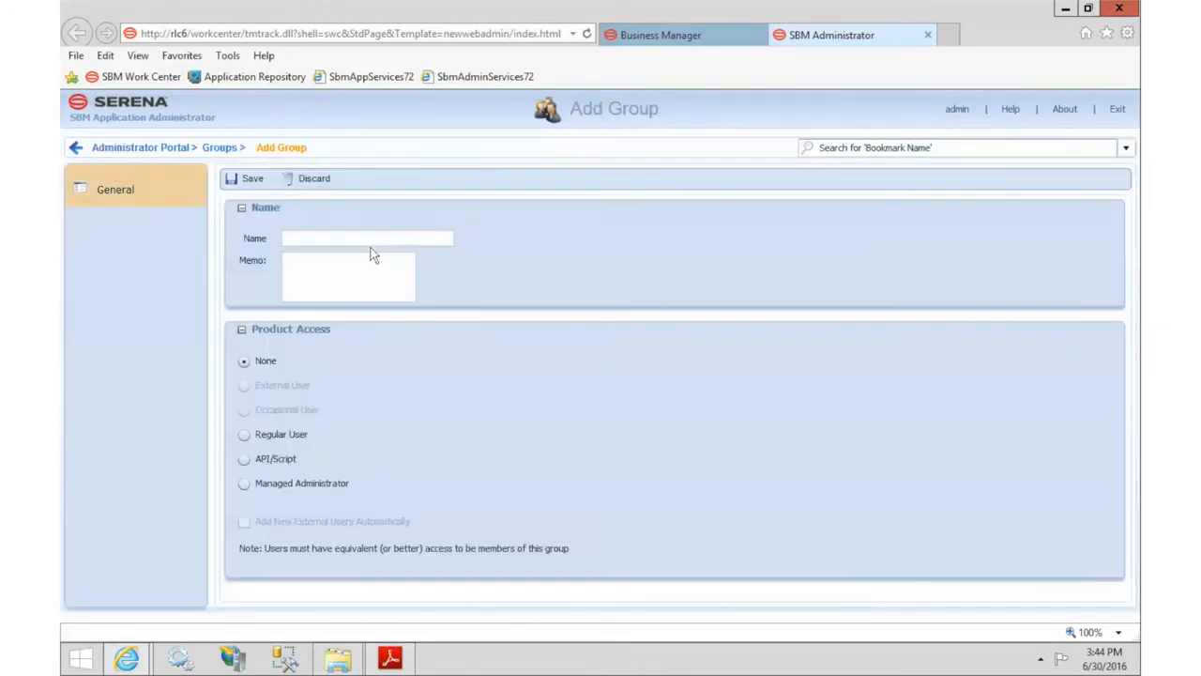
pyautogui.click(374, 240)
pyautogui.write('RLC Users')
pyautogui.click(245, 434)
pyautogui.click(248, 180)
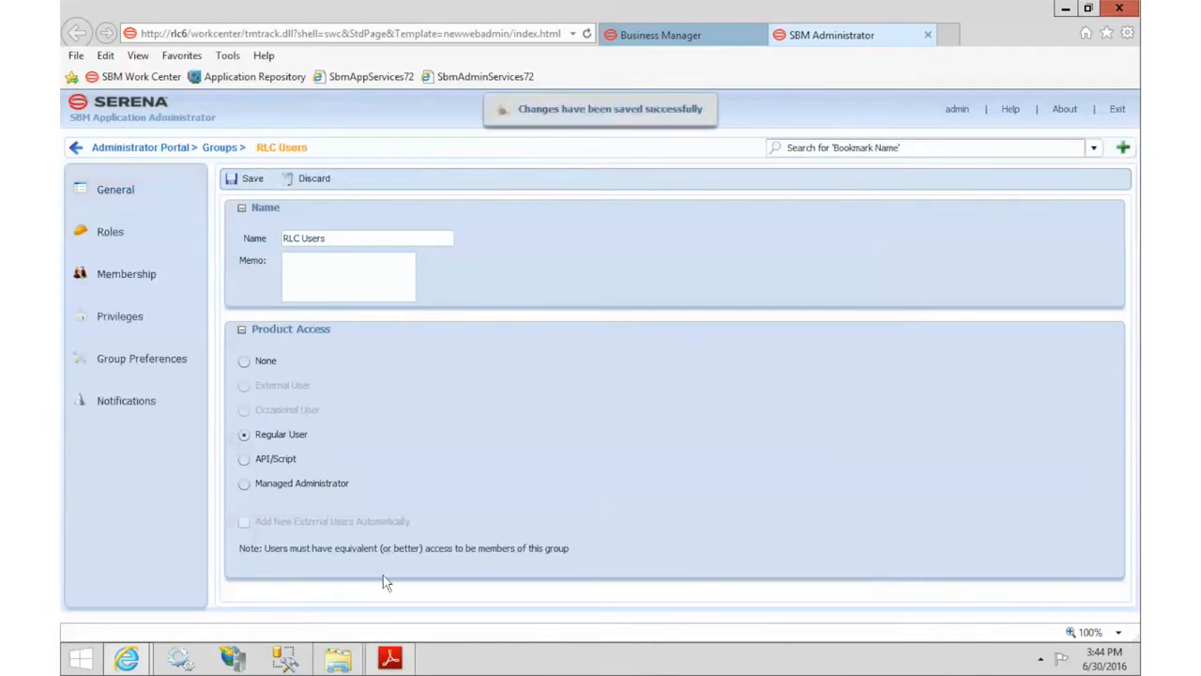
# Step: Copy RLC Approvers from the Adobe Reader guide as the name of a new group, give it Regular User access, and save it
pyautogui.click(389, 660)
pyautogui.moveTo(562, 462); pyautogui.dragTo(612, 468)
pyautogui.hotkey('ctrl', 'c')
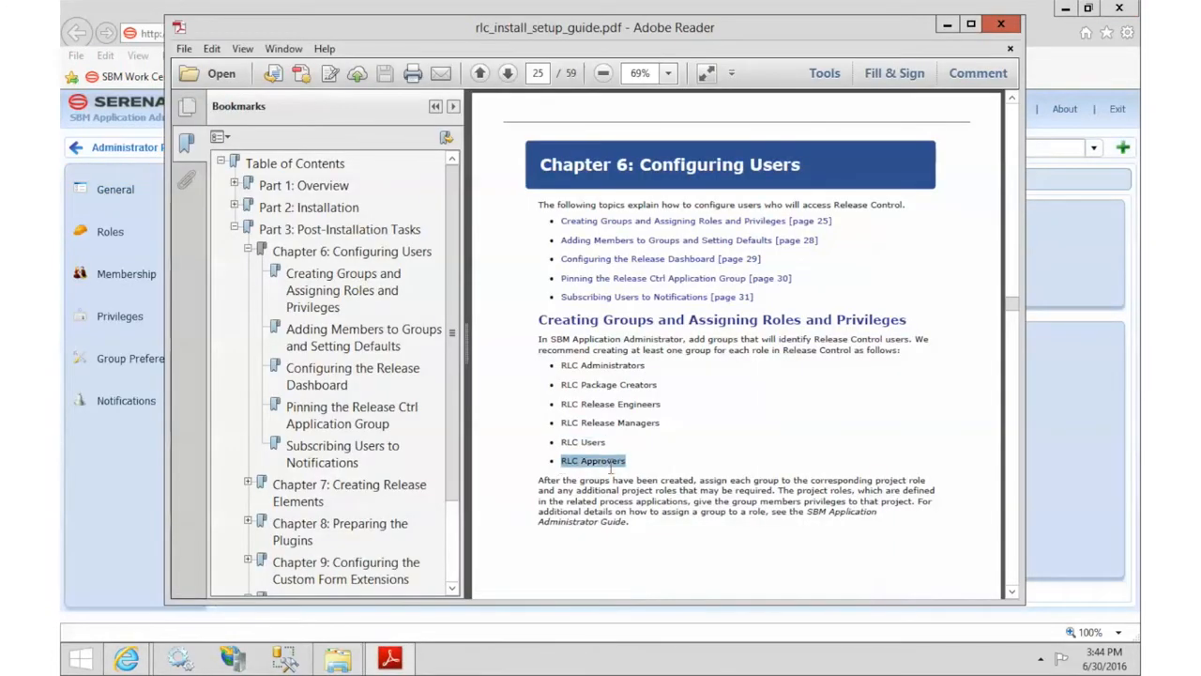
pyautogui.click(146, 456)
pyautogui.click(215, 149)
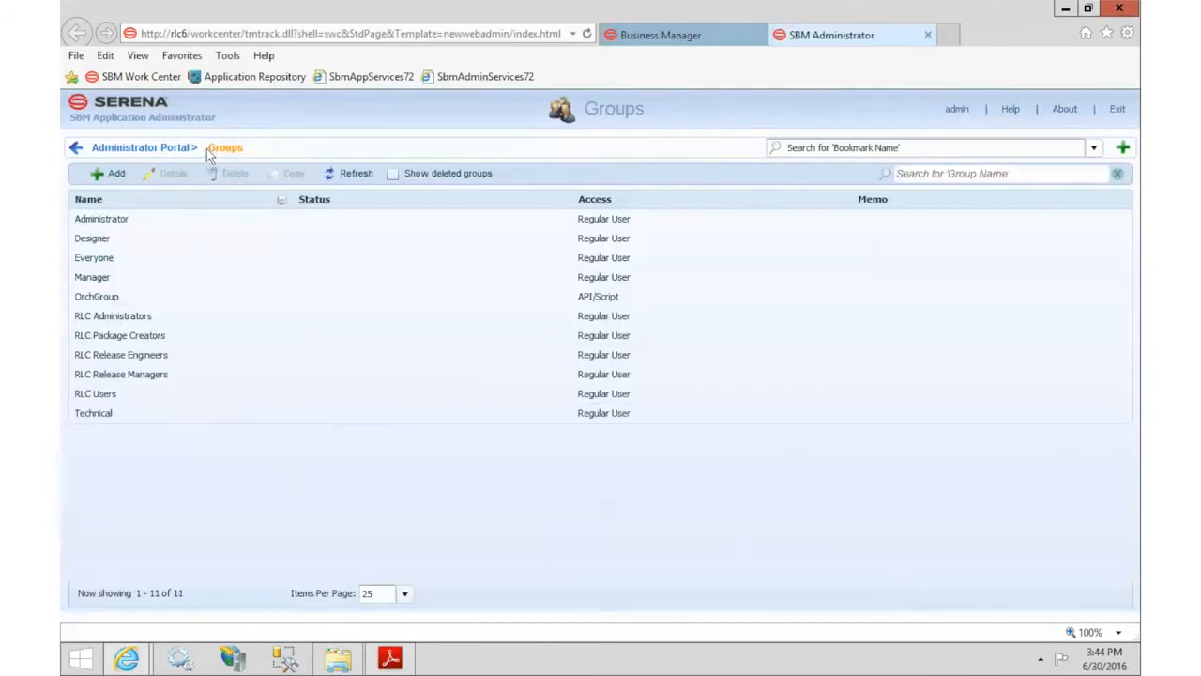
pyautogui.click(112, 174)
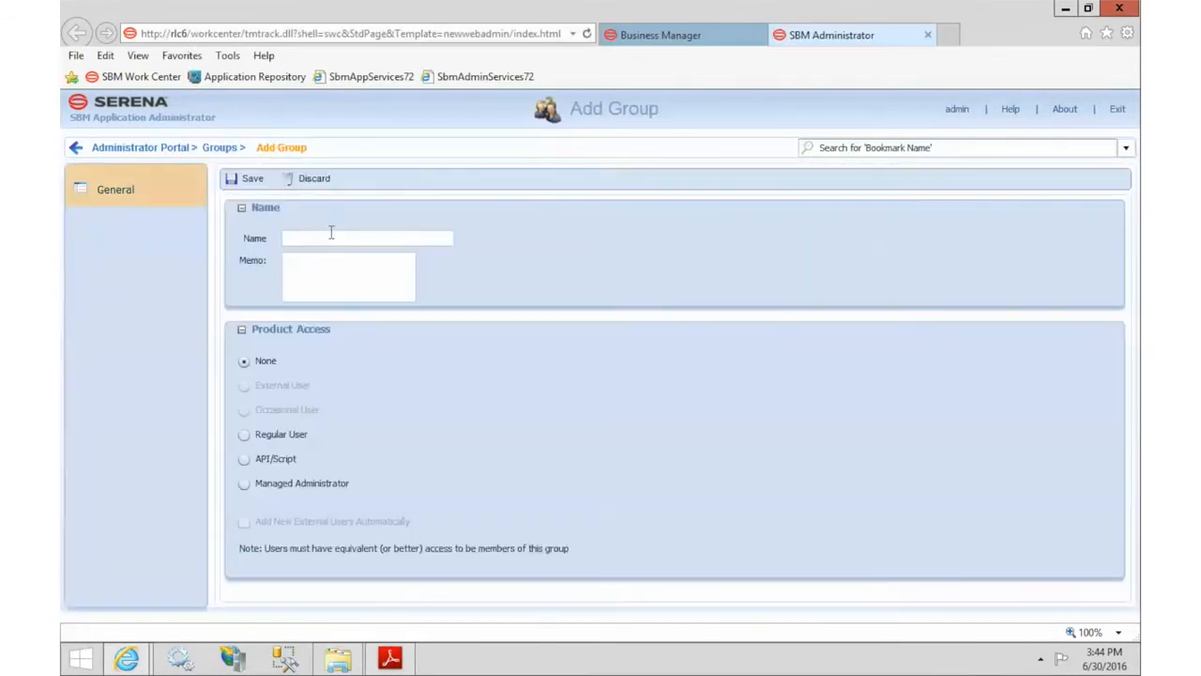
pyautogui.click(330, 236)
pyautogui.hotkey('ctrl', 'v')
pyautogui.click(244, 435)
pyautogui.click(236, 177)
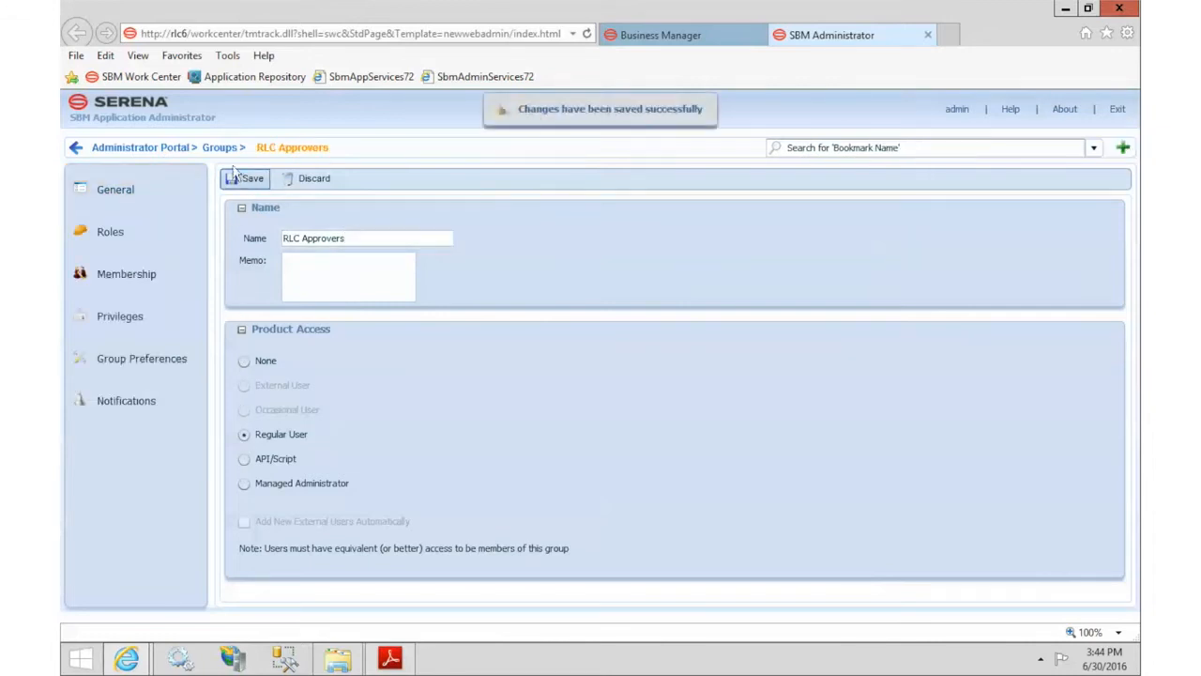
# Step: Add the first three listed users, including the admin account, as members of the RLC Administrators group and save the membership
pyautogui.click(223, 150)
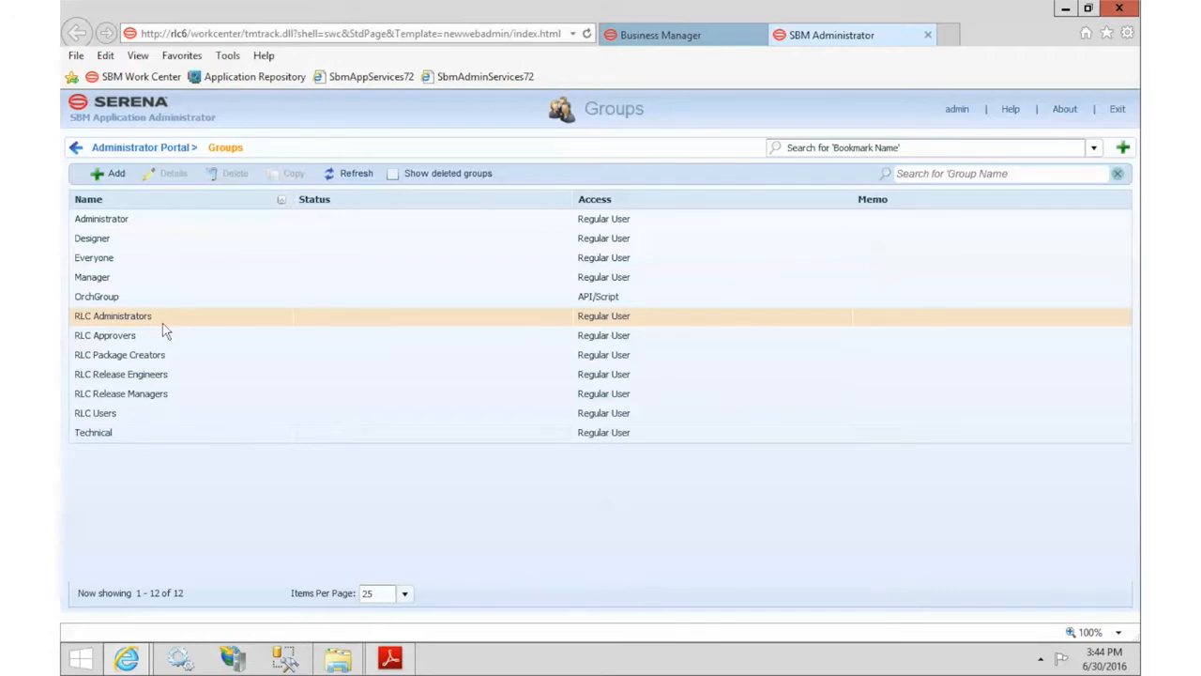
pyautogui.doubleClick(158, 319)
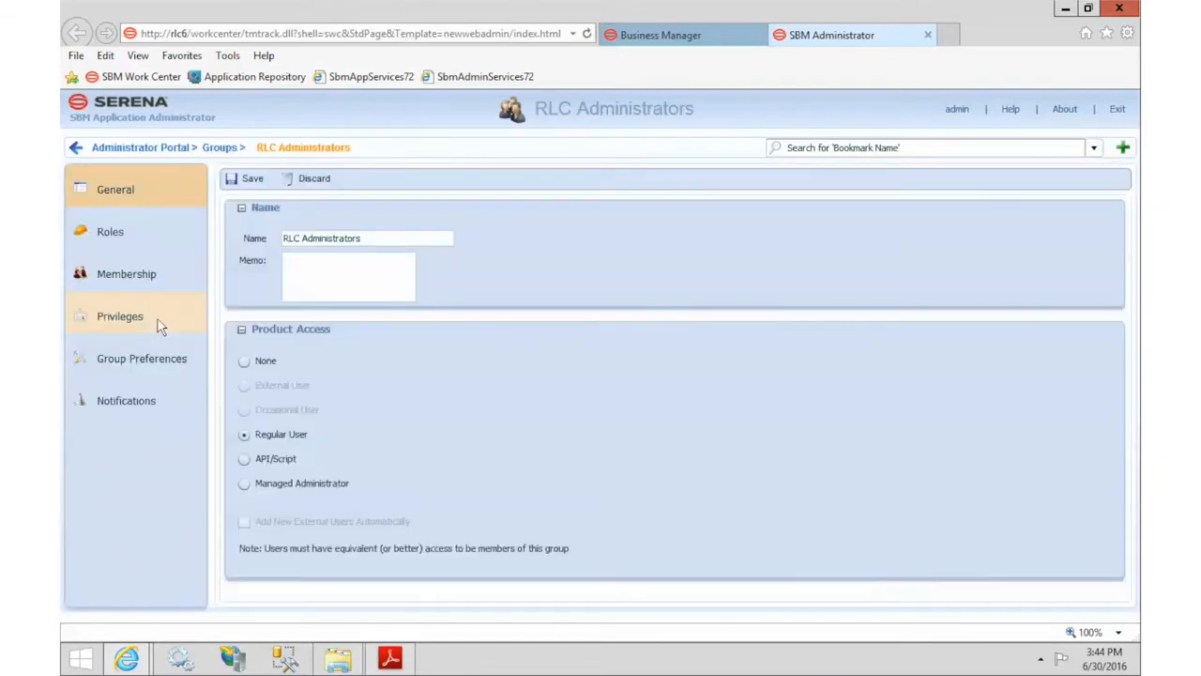
pyautogui.click(150, 277)
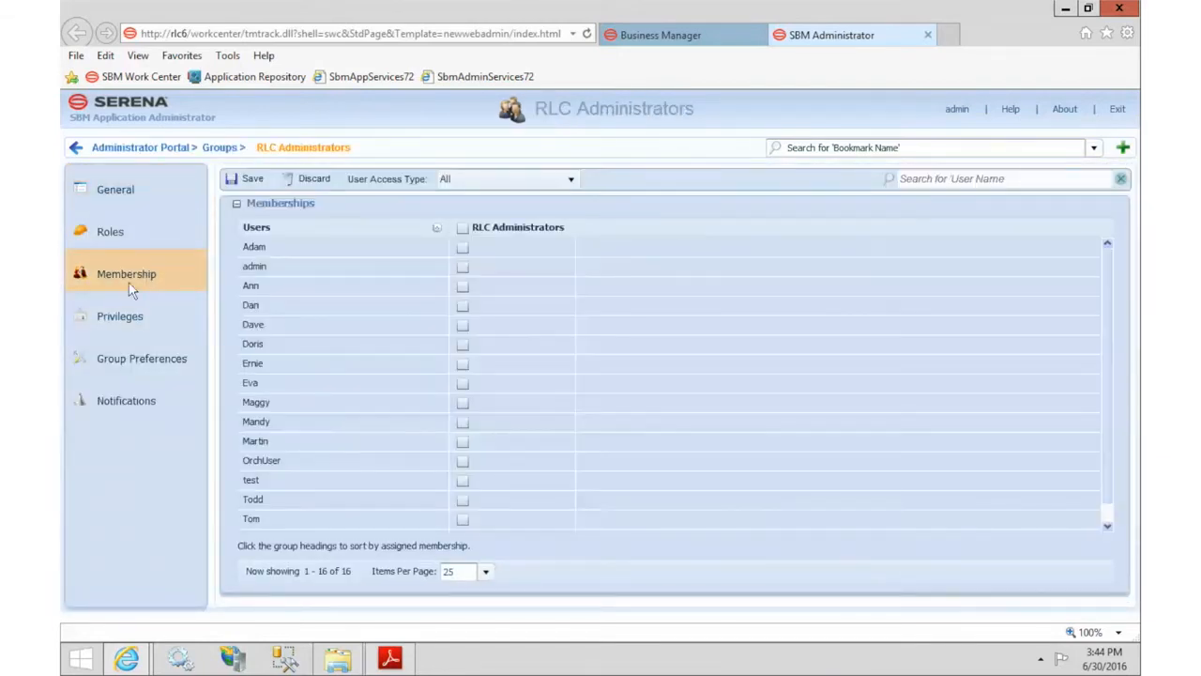
pyautogui.click(463, 248)
pyautogui.click(463, 269)
pyautogui.click(463, 287)
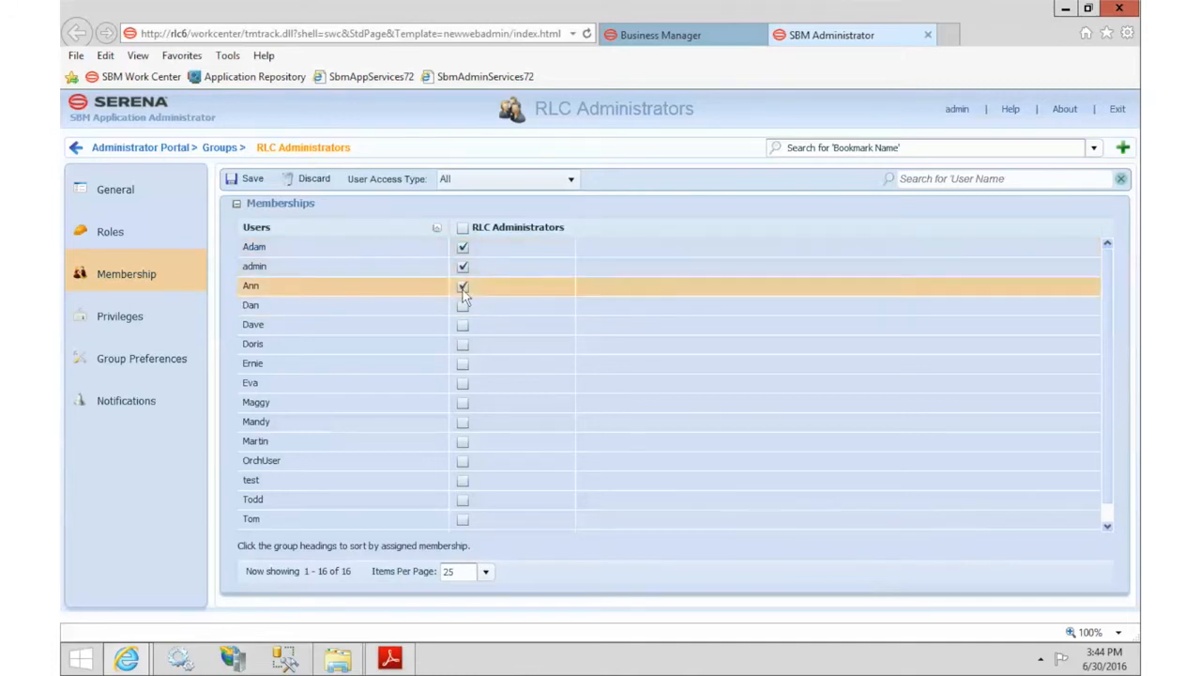
pyautogui.click(250, 179)
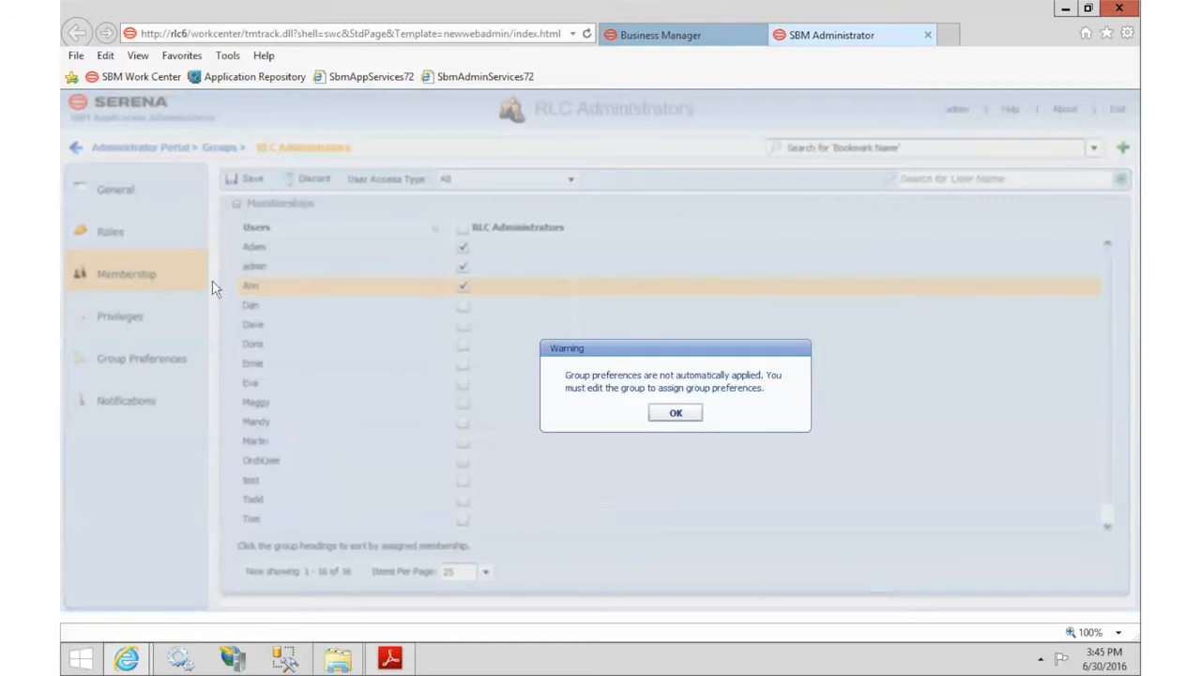
pyautogui.click(674, 417)
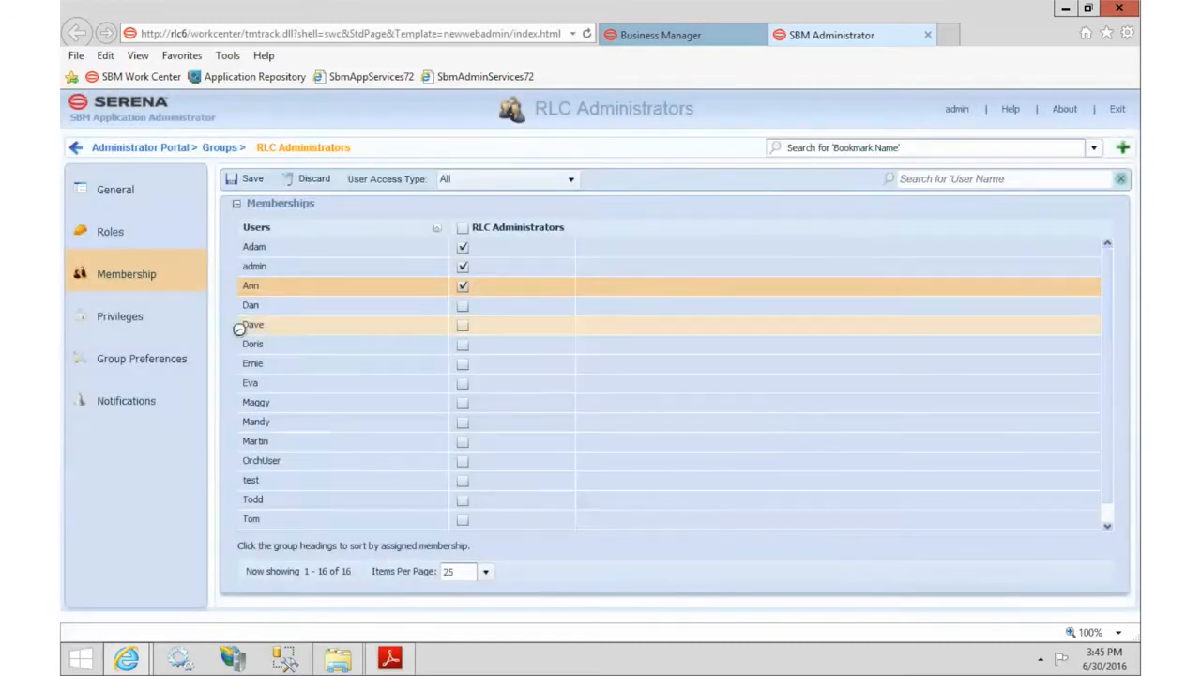
# Step: Grant the RLC Administrators group all table privileges on the RLC Custom Columns table and save
pyautogui.click(125, 323)
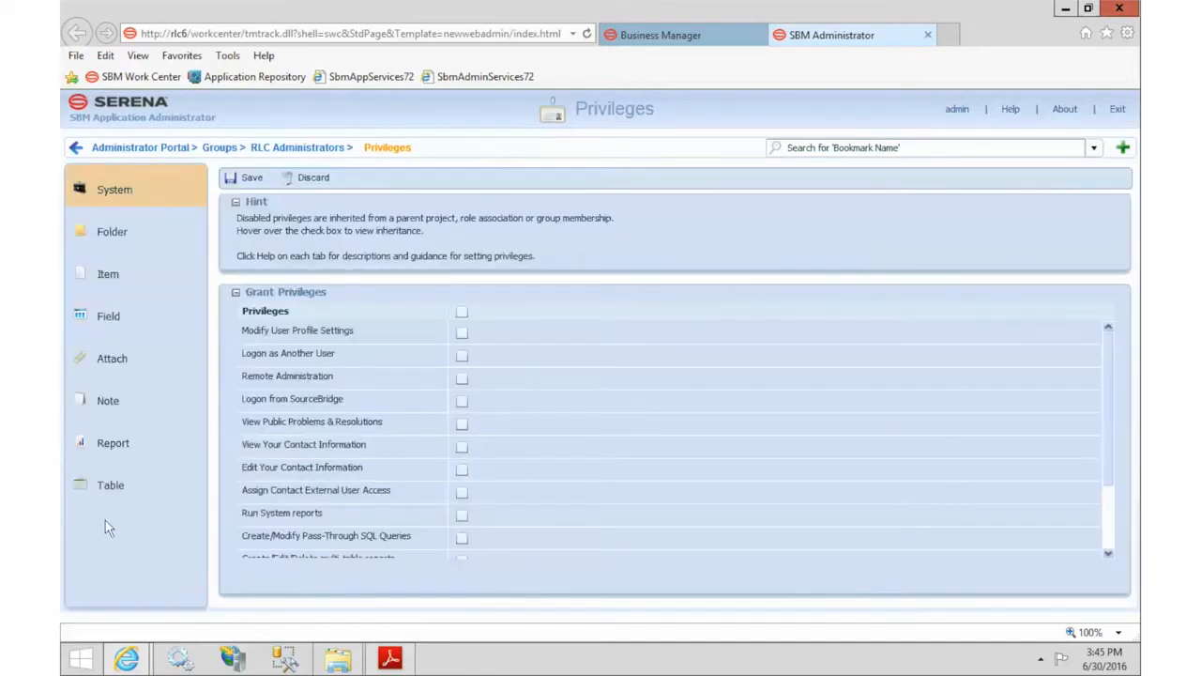
pyautogui.click(105, 487)
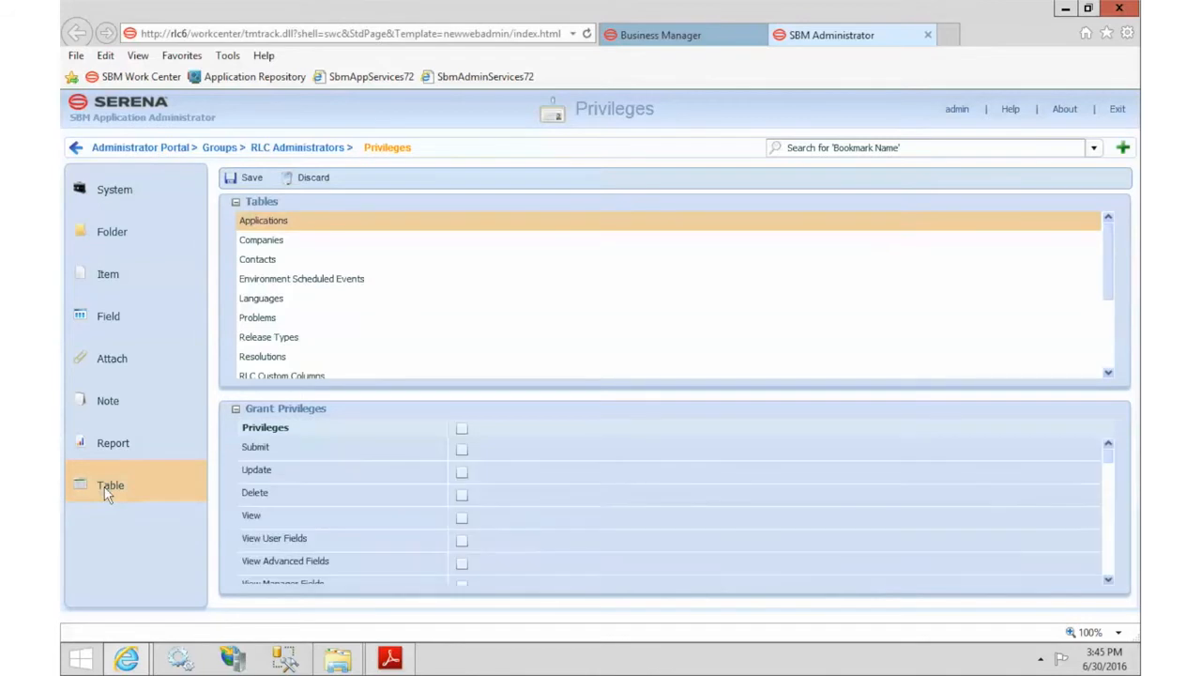
pyautogui.moveTo(1111, 286); pyautogui.dragTo(1109, 333)
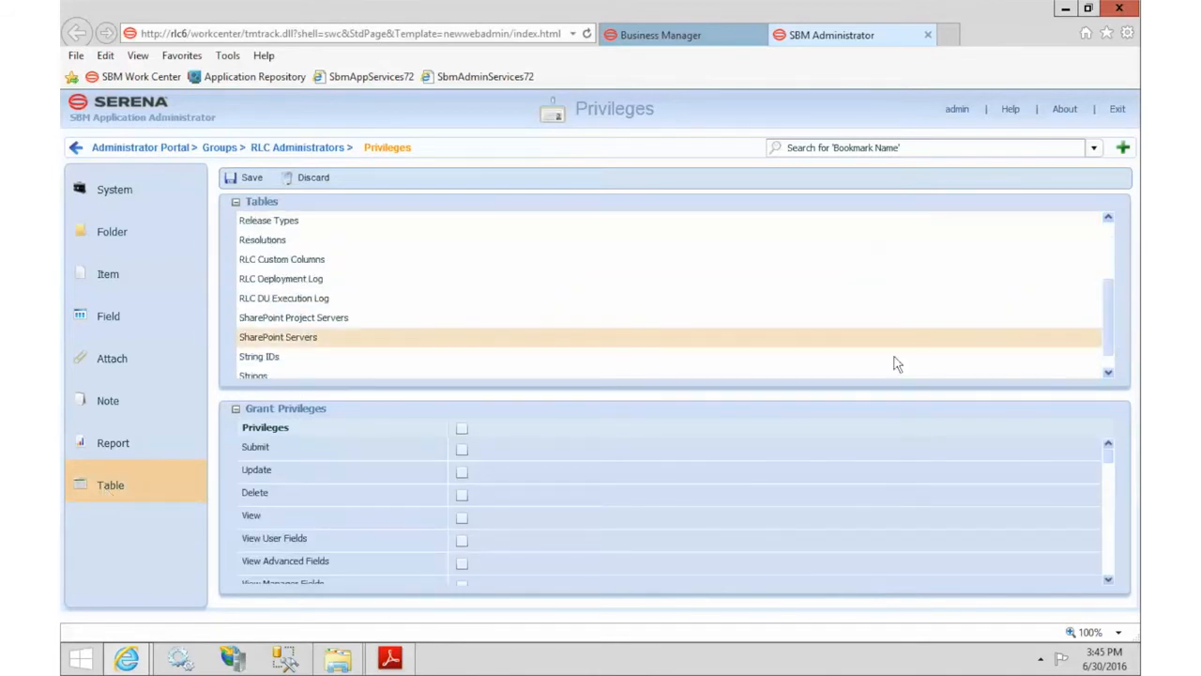
pyautogui.click(315, 264)
pyautogui.click(462, 430)
pyautogui.click(248, 181)
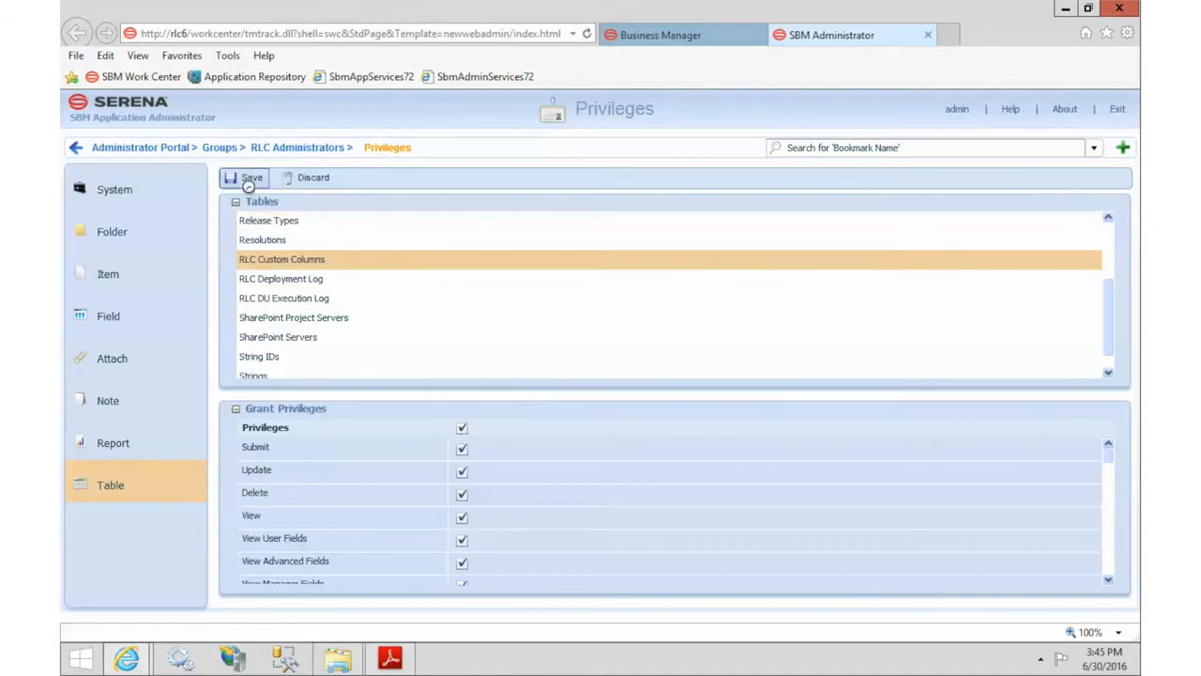
# Step: Grant the group all privileges on the RLC Deployment Log and RLC DU Execution Log tables, saving after each one
pyautogui.click(302, 280)
pyautogui.click(461, 428)
pyautogui.click(251, 180)
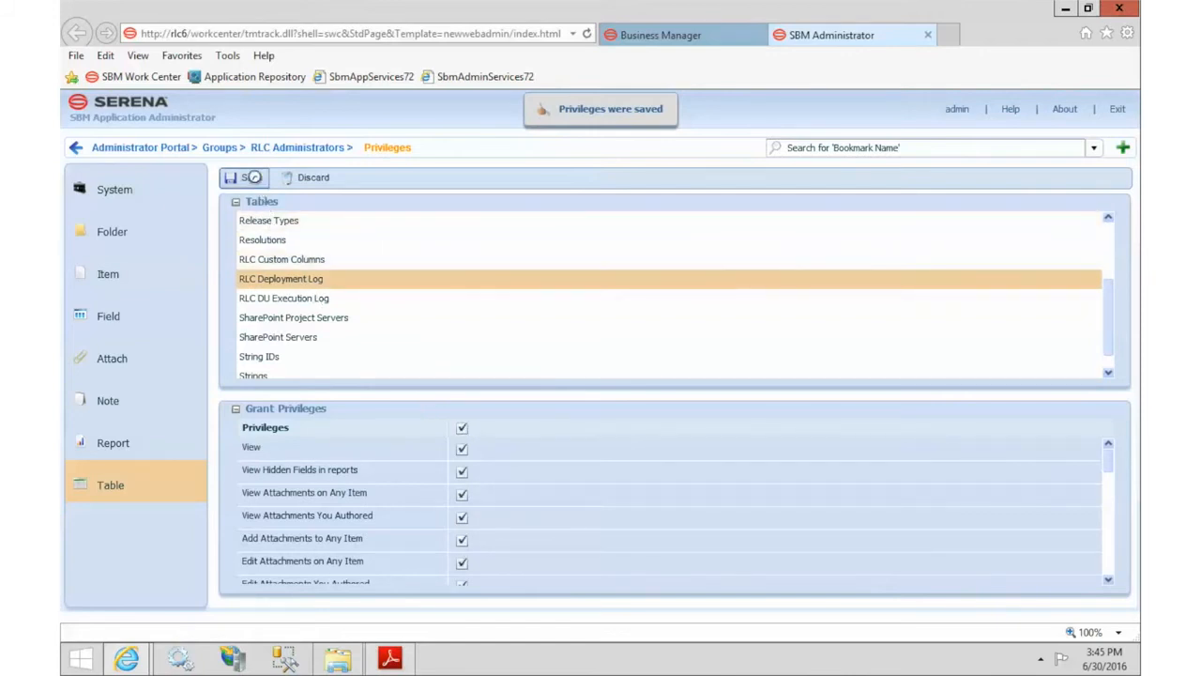
pyautogui.click(321, 299)
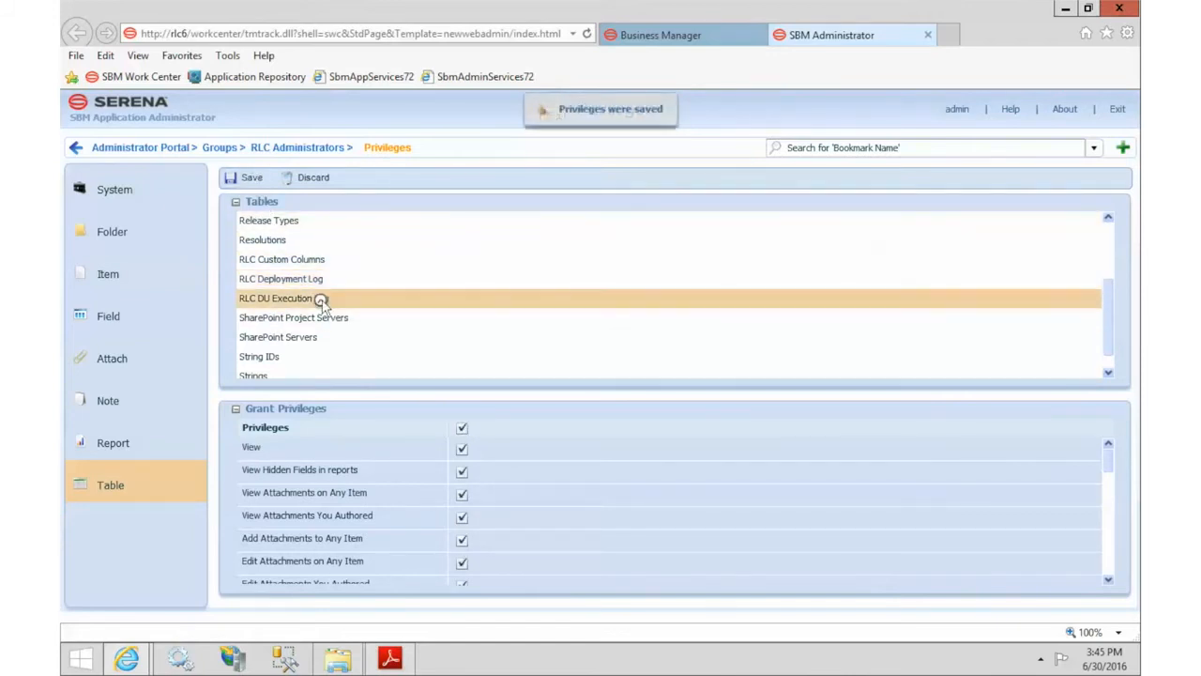
pyautogui.click(464, 430)
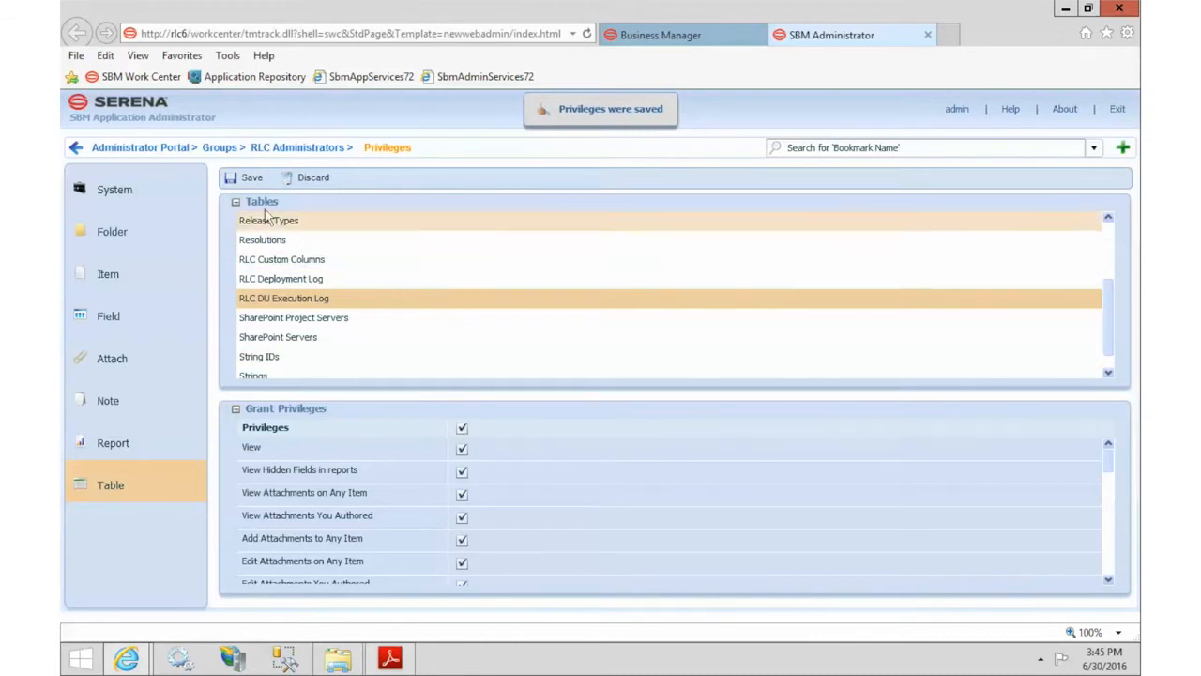
pyautogui.click(253, 182)
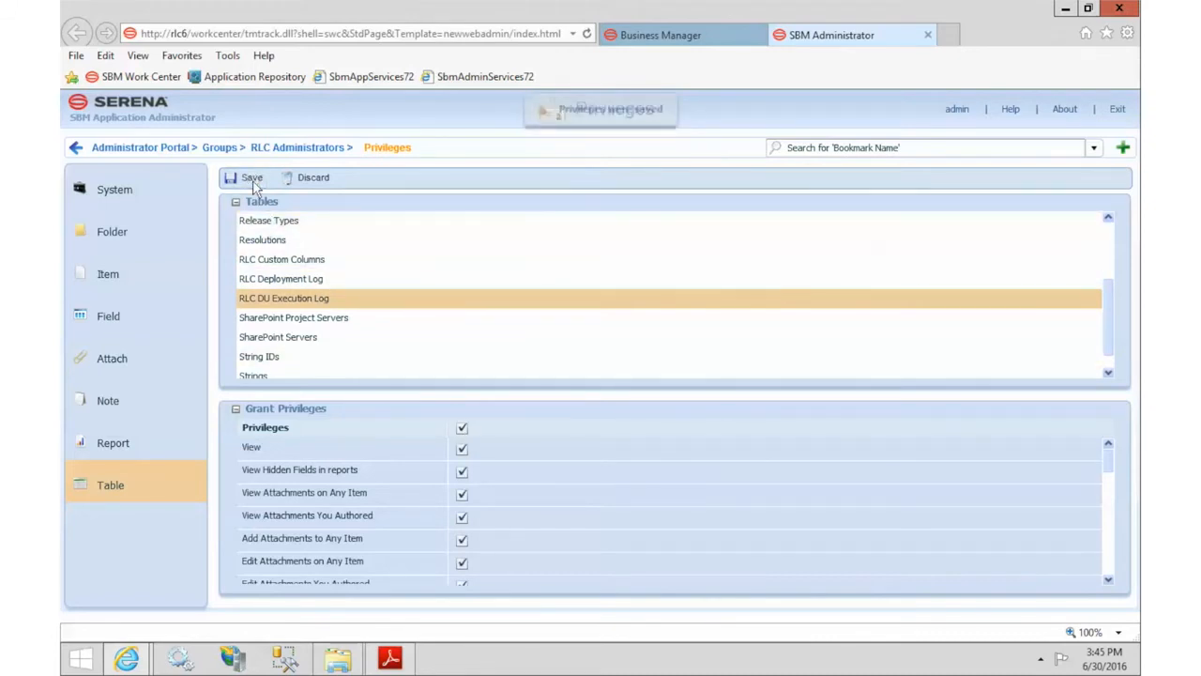
# Step: Enable the Administrator role for RLC Administrators in Release Train Projects and Application Version Projects under the Base Project
pyautogui.click(274, 150)
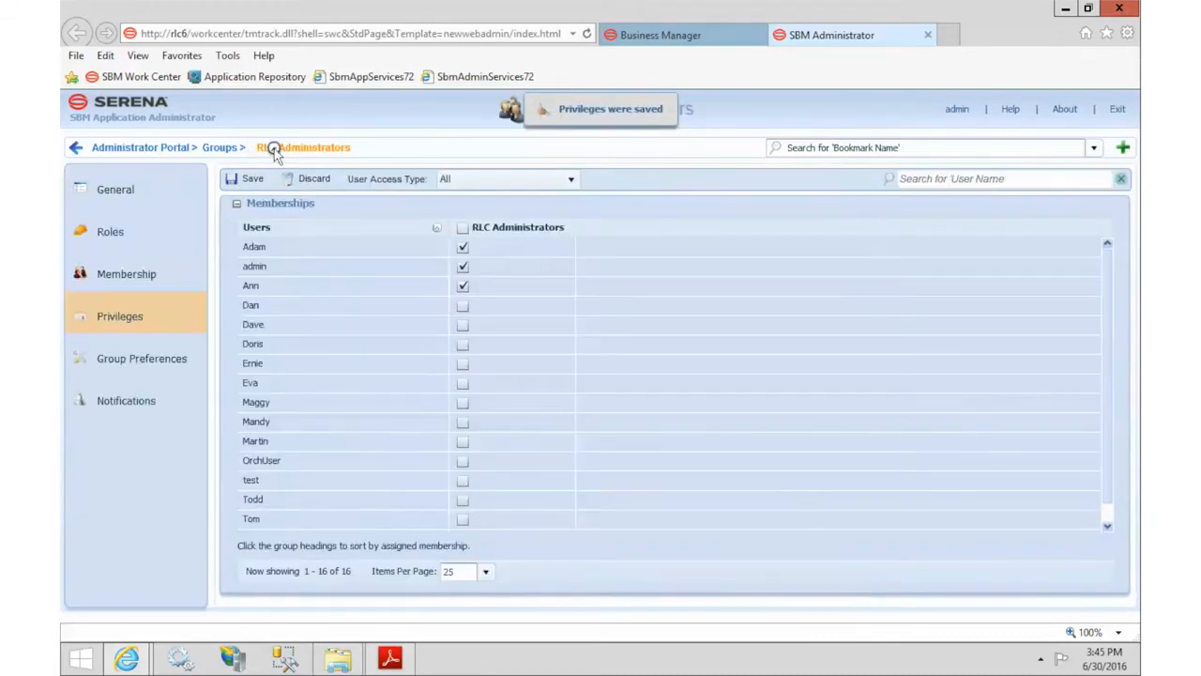
pyautogui.click(112, 238)
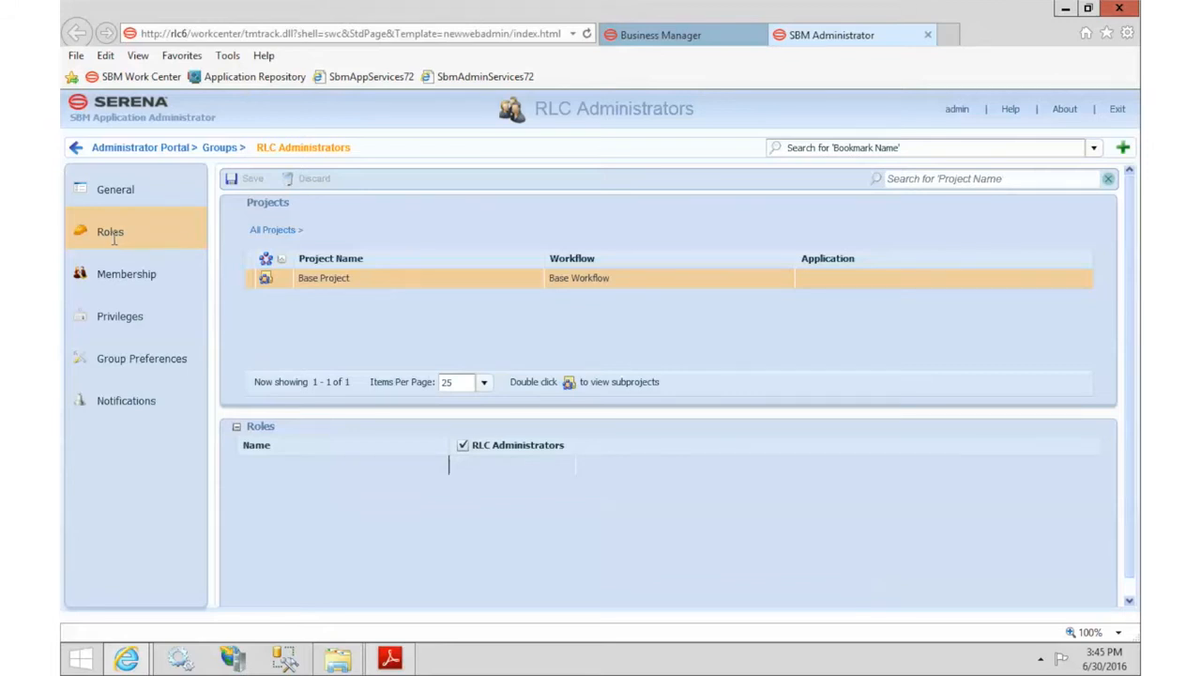
pyautogui.doubleClick(318, 279)
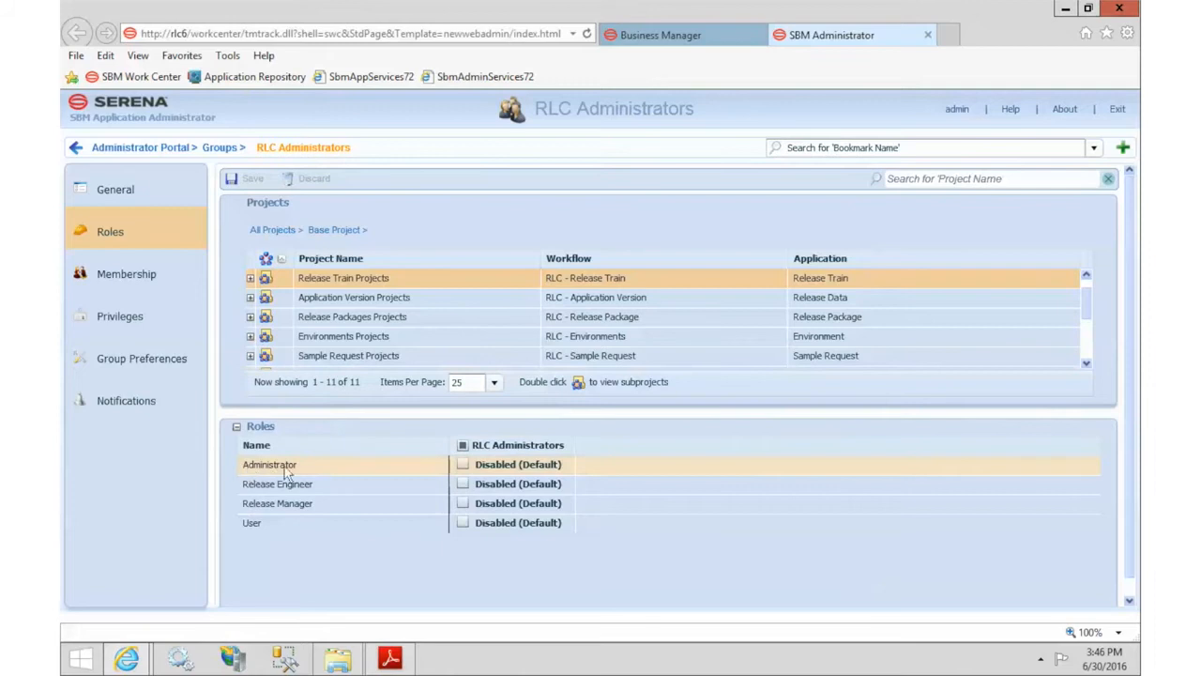
pyautogui.click(463, 466)
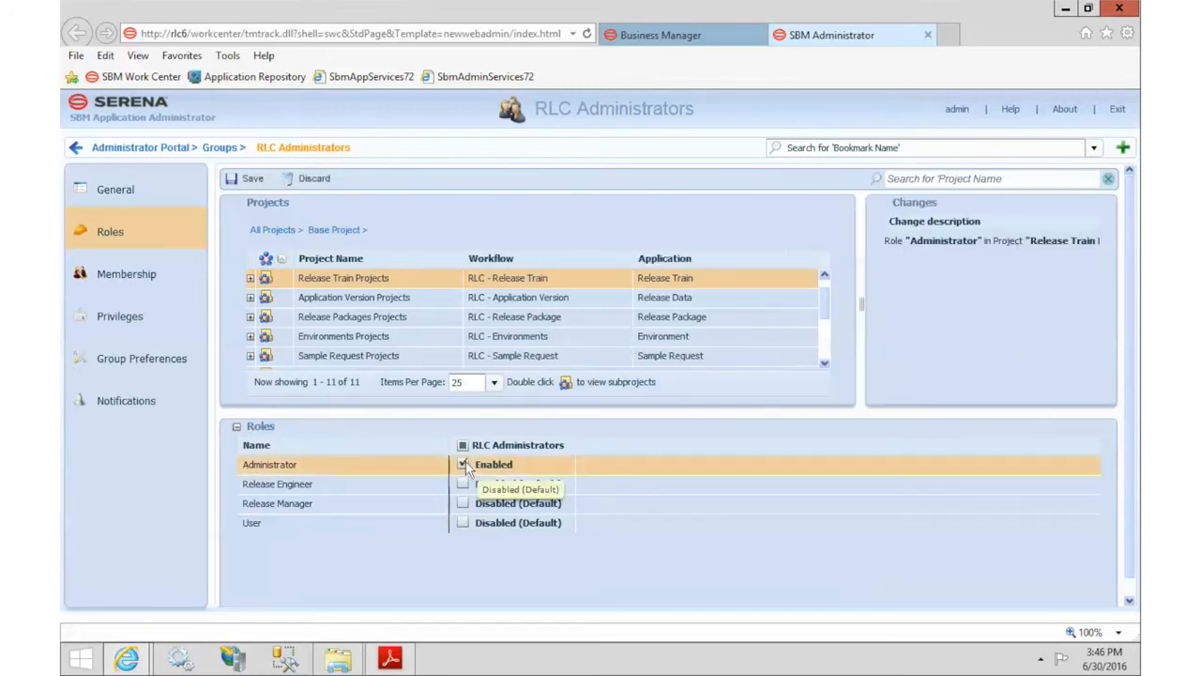
pyautogui.click(343, 298)
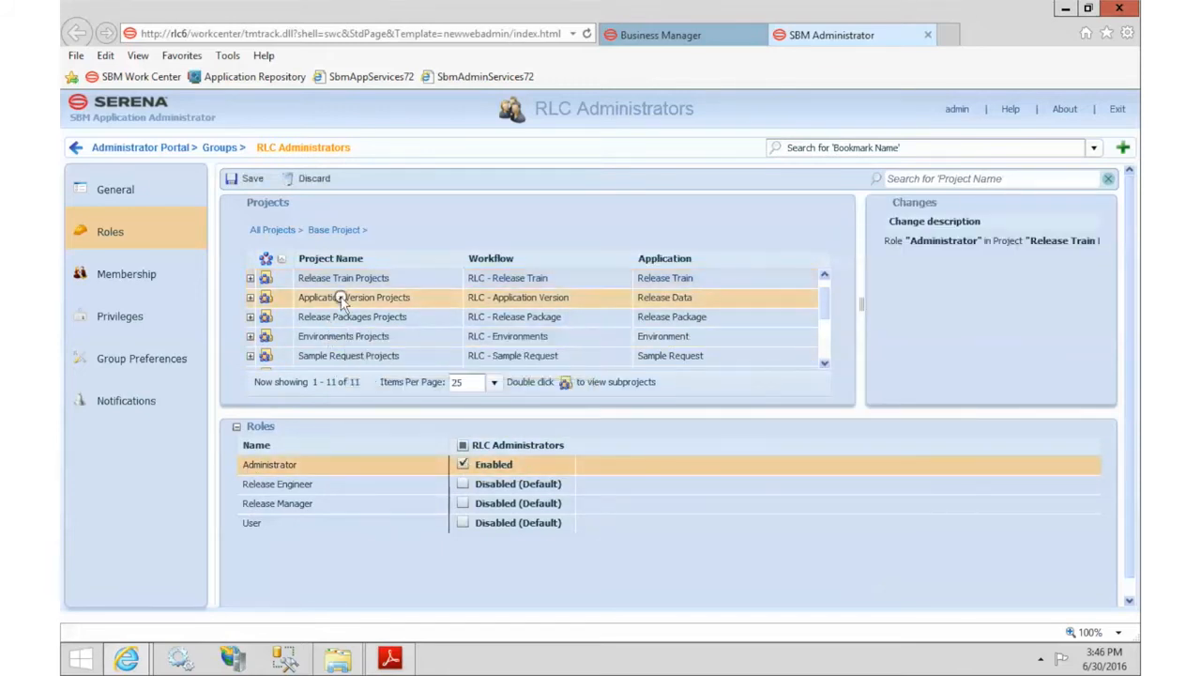
pyautogui.click(461, 464)
# Step: Enable the Administrator role for RLC Administrators in Release Packages Projects, Environments Projects and Sample Request Projects
pyautogui.click(327, 319)
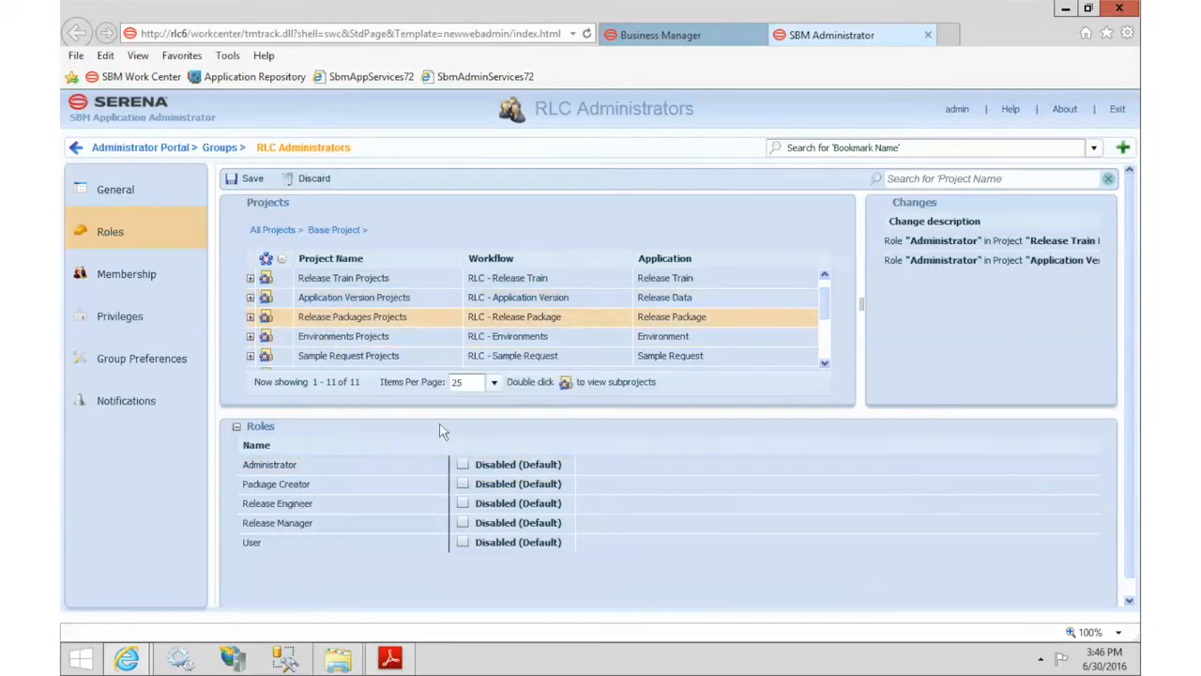
pyautogui.click(464, 466)
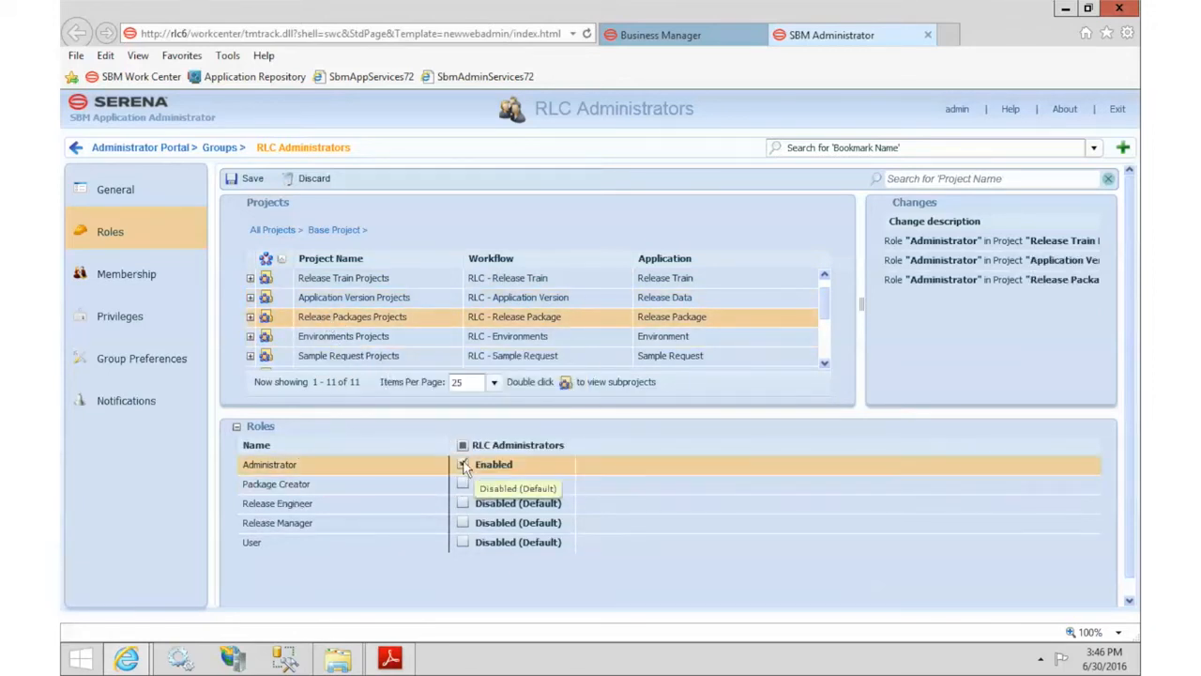
pyautogui.click(364, 339)
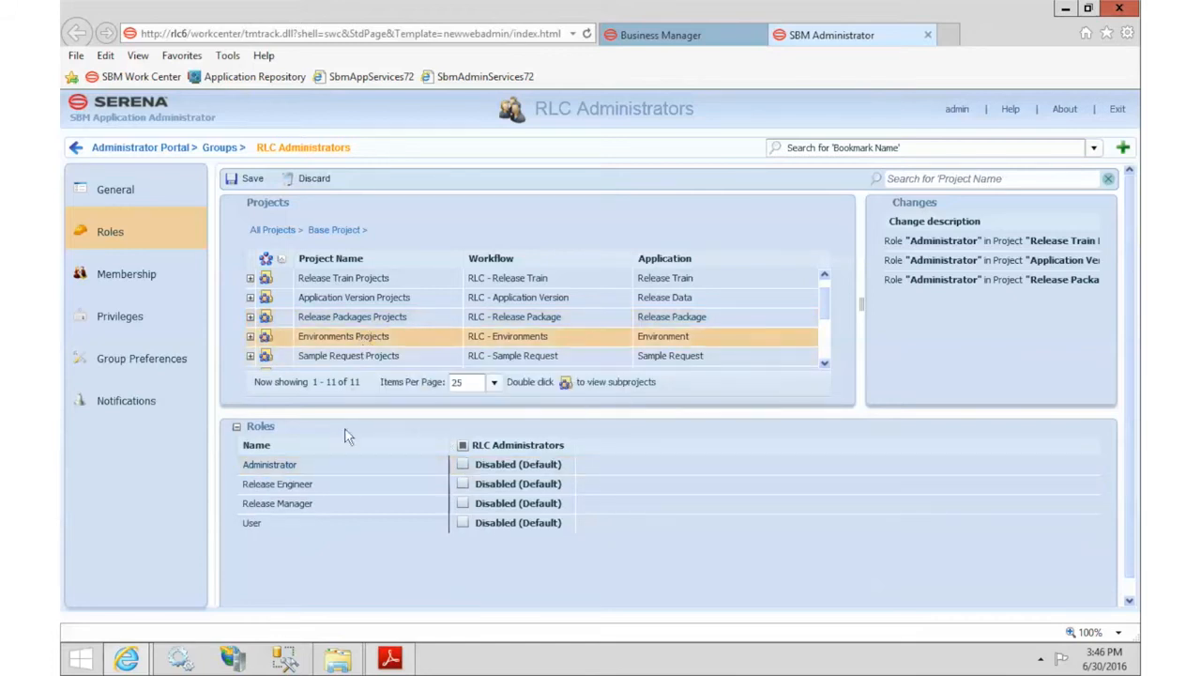
pyautogui.click(463, 466)
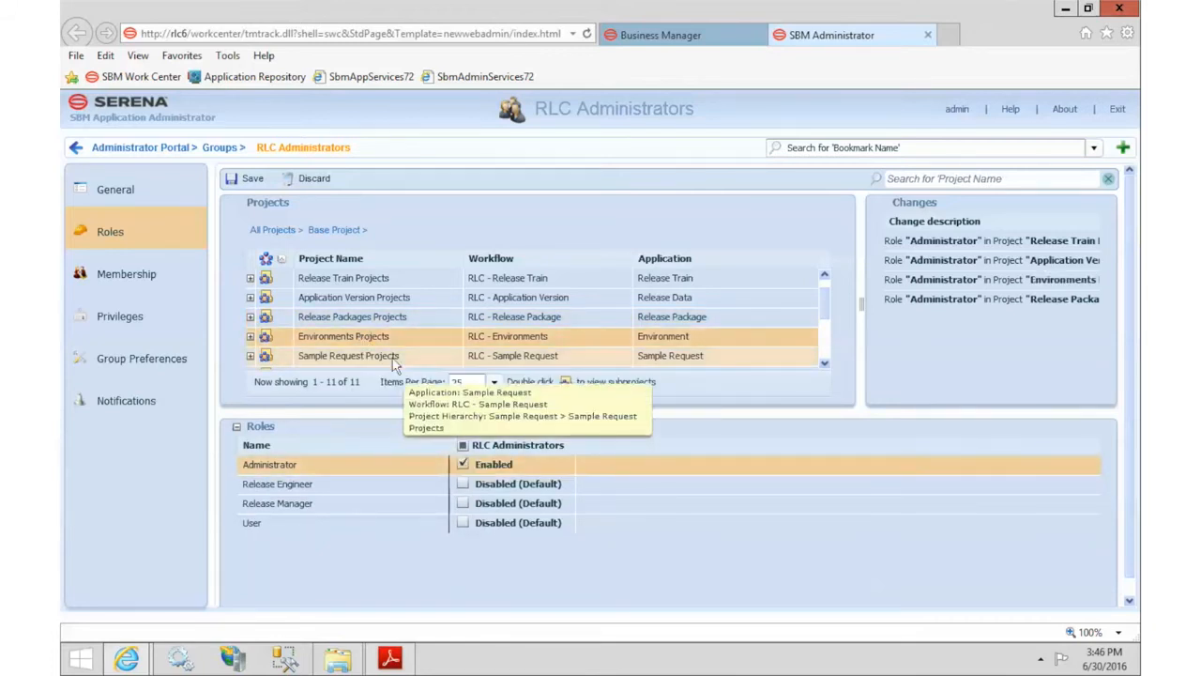
pyautogui.click(352, 356)
pyautogui.click(462, 465)
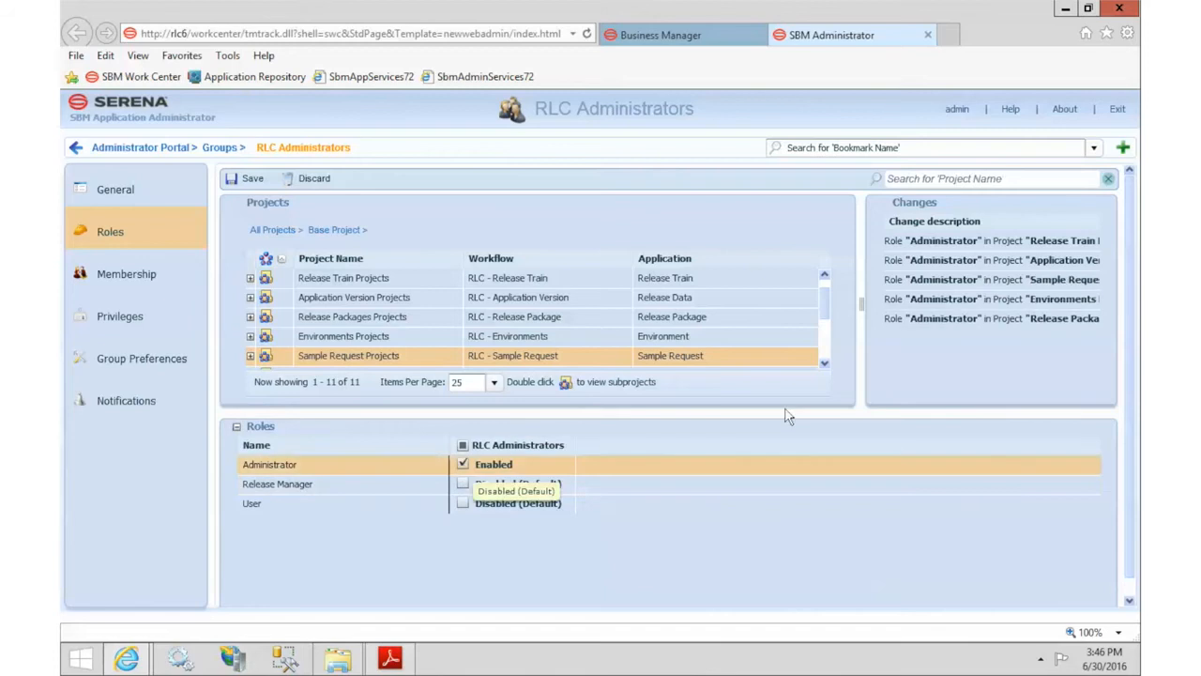
# Step: Enable the Administrator role for RLC Administrators in Task Template Projects, Manual Deployment Task Projects and Approvals Projects
pyautogui.scroll(-4, 822, 363)
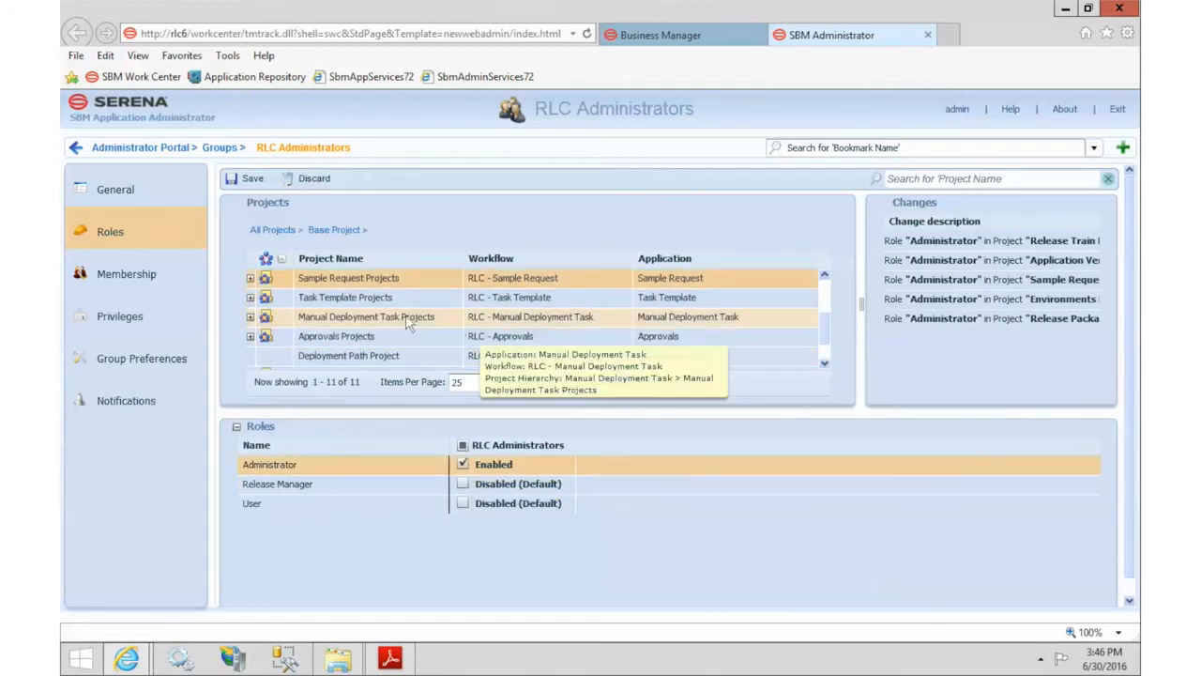
pyautogui.click(387, 299)
pyautogui.click(463, 464)
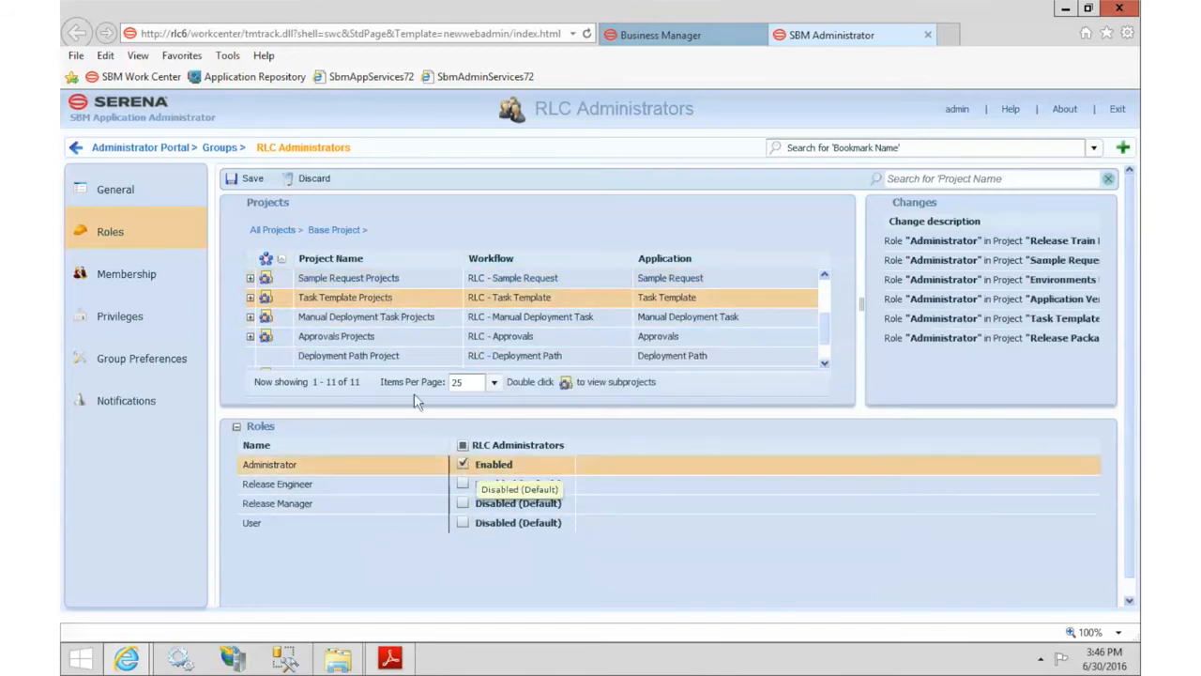
pyautogui.click(372, 319)
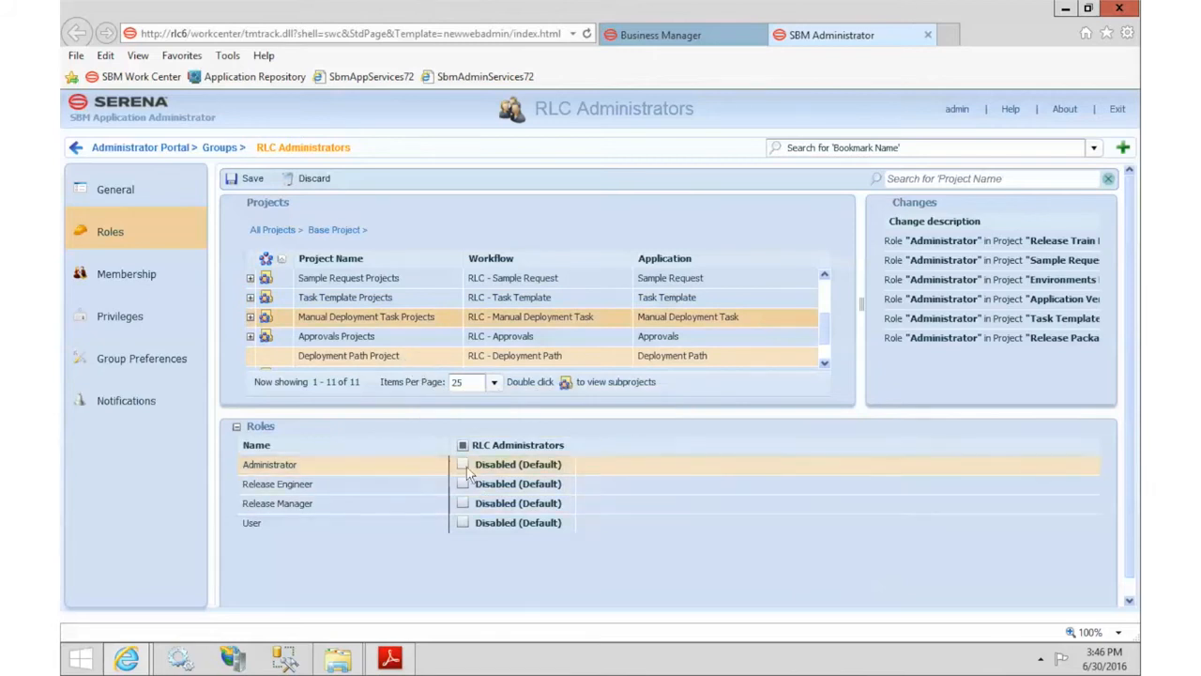
pyautogui.click(463, 465)
pyautogui.click(413, 336)
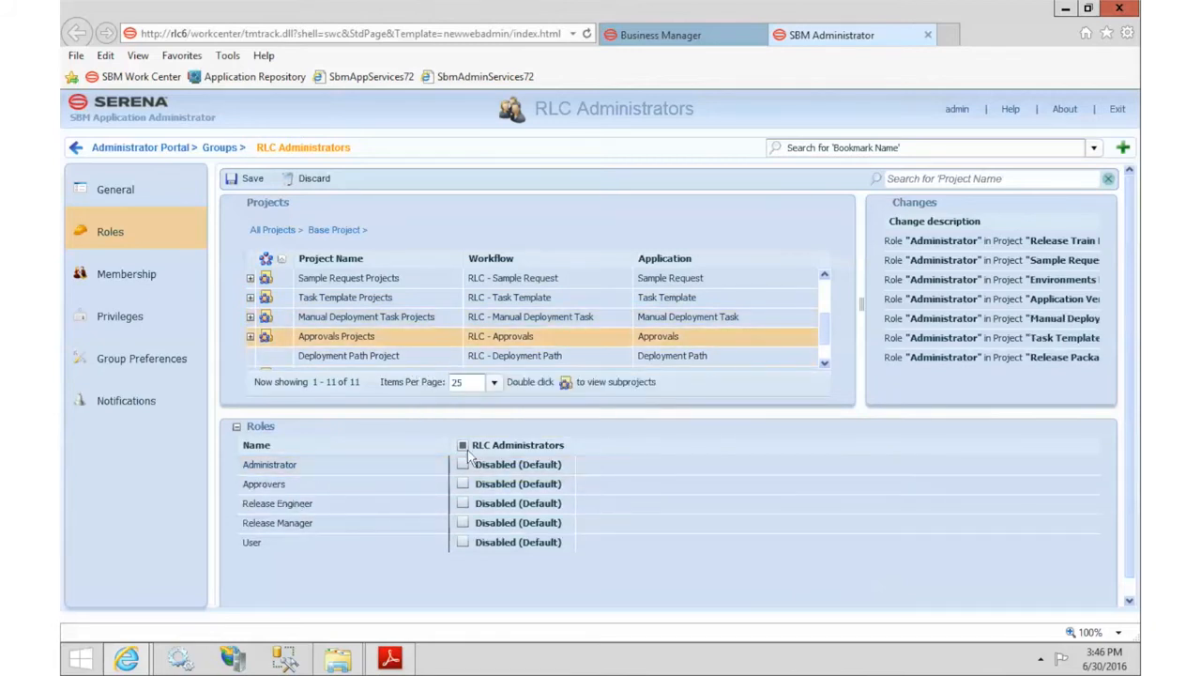
pyautogui.click(462, 465)
# Step: Enable the Administrator role in Deployment Path Project, Environment Schedule Projects and Path Elements Project, and save the RLC Administrators role changes
pyautogui.click(442, 358)
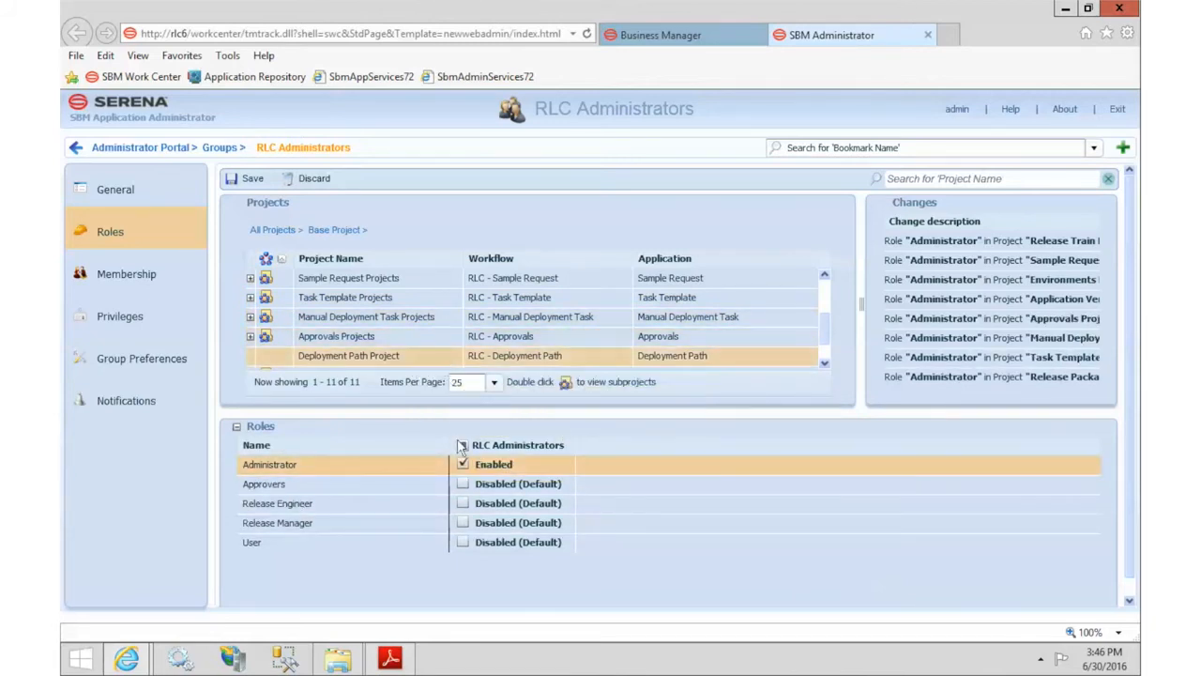
pyautogui.click(462, 466)
pyautogui.click(823, 366)
pyautogui.click(417, 336)
pyautogui.click(463, 467)
pyautogui.click(464, 466)
pyautogui.click(404, 356)
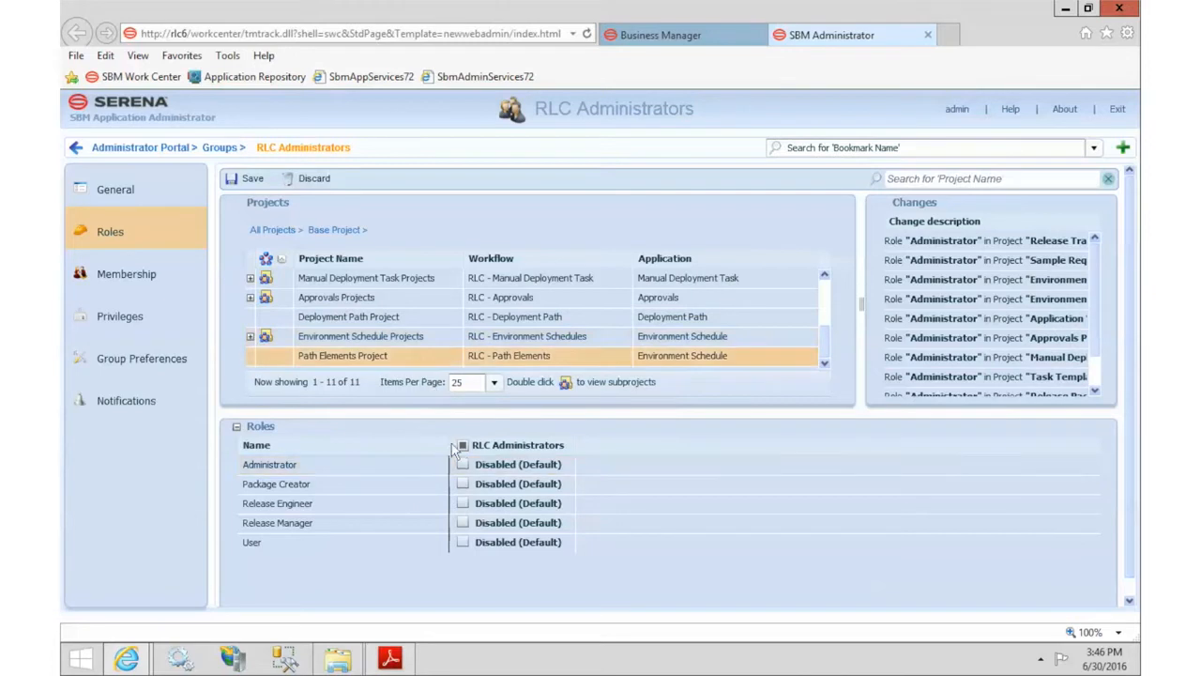
pyautogui.click(463, 467)
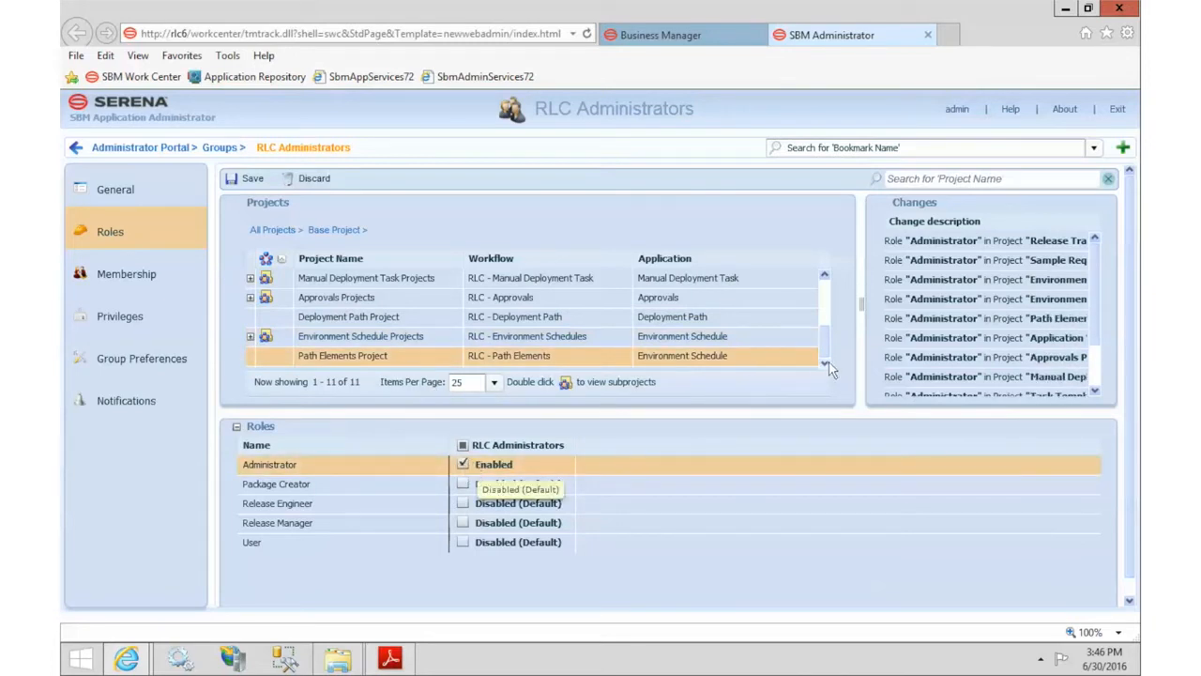
pyautogui.click(242, 180)
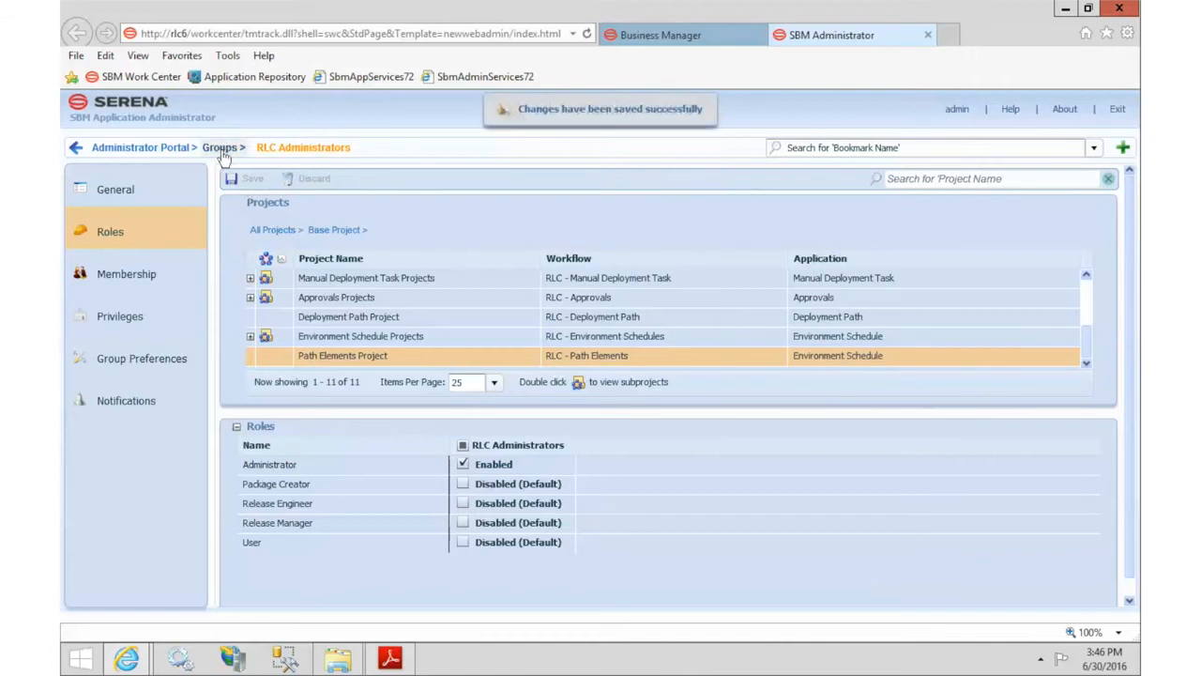
# Step: Add the three users whose names begin with M as members of the RLC Approvers group and save the membership
pyautogui.click(222, 149)
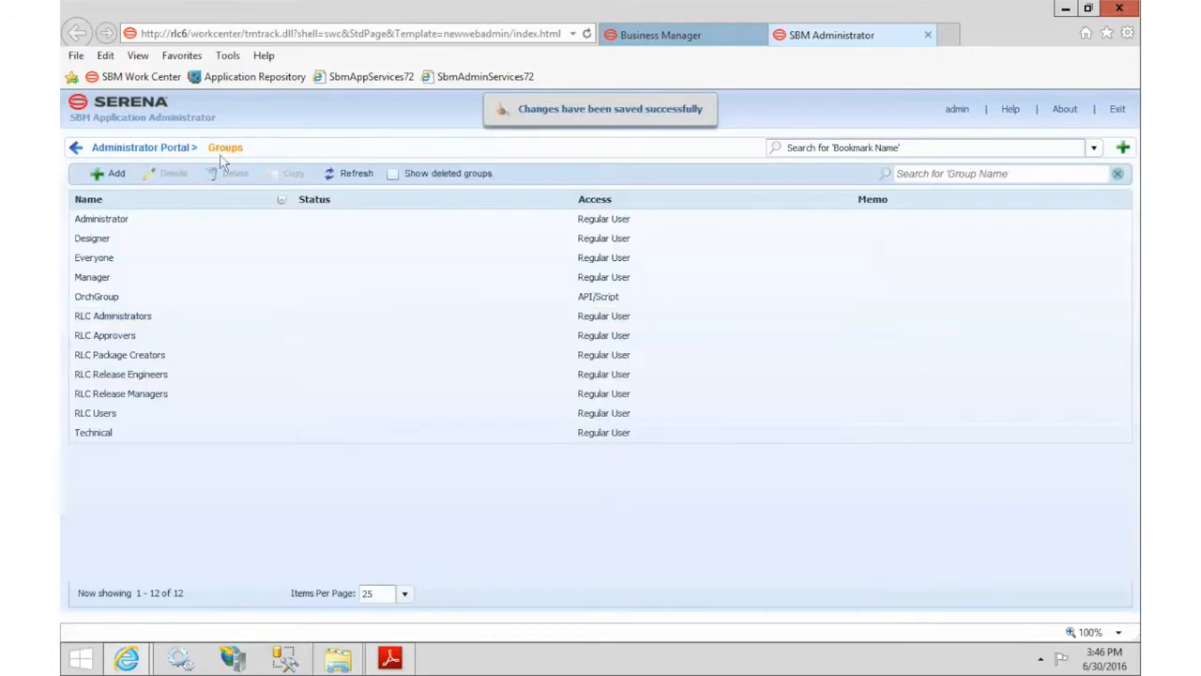
pyautogui.doubleClick(155, 342)
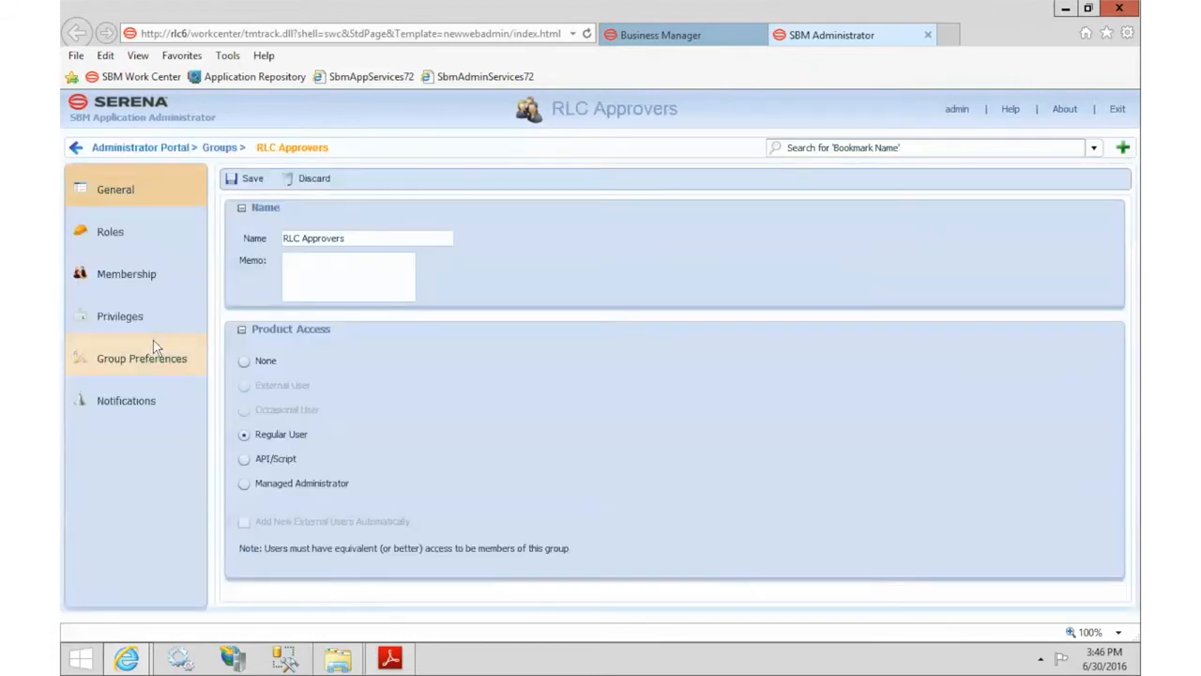
pyautogui.click(141, 284)
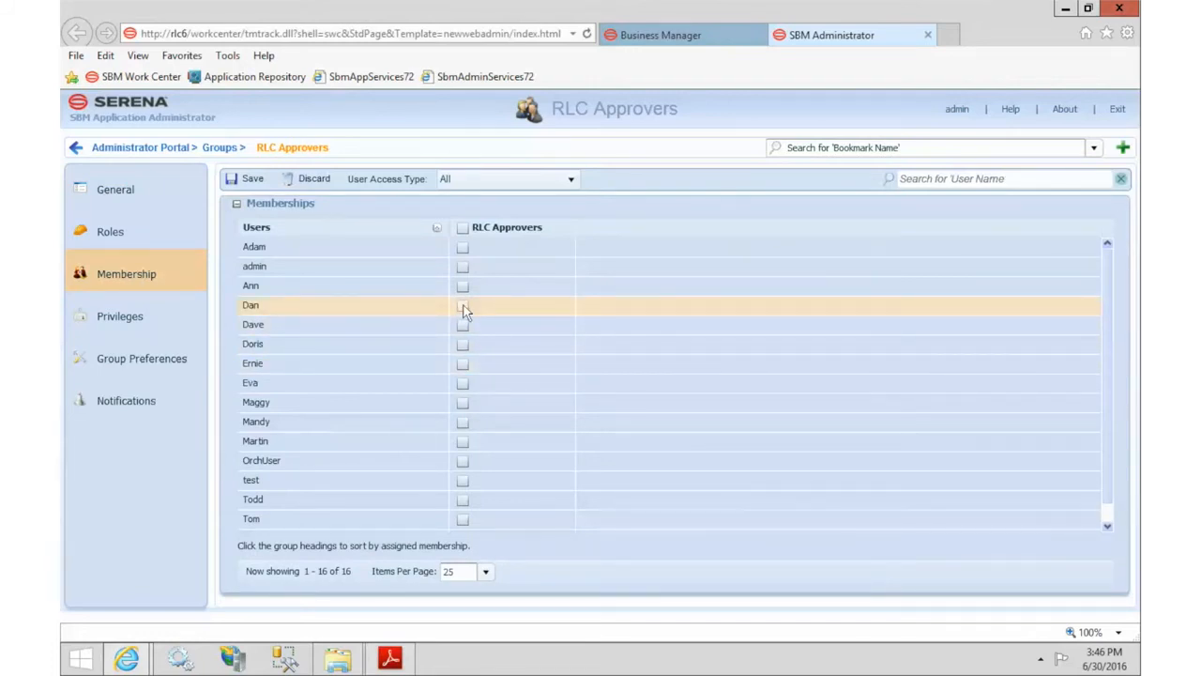
pyautogui.click(462, 403)
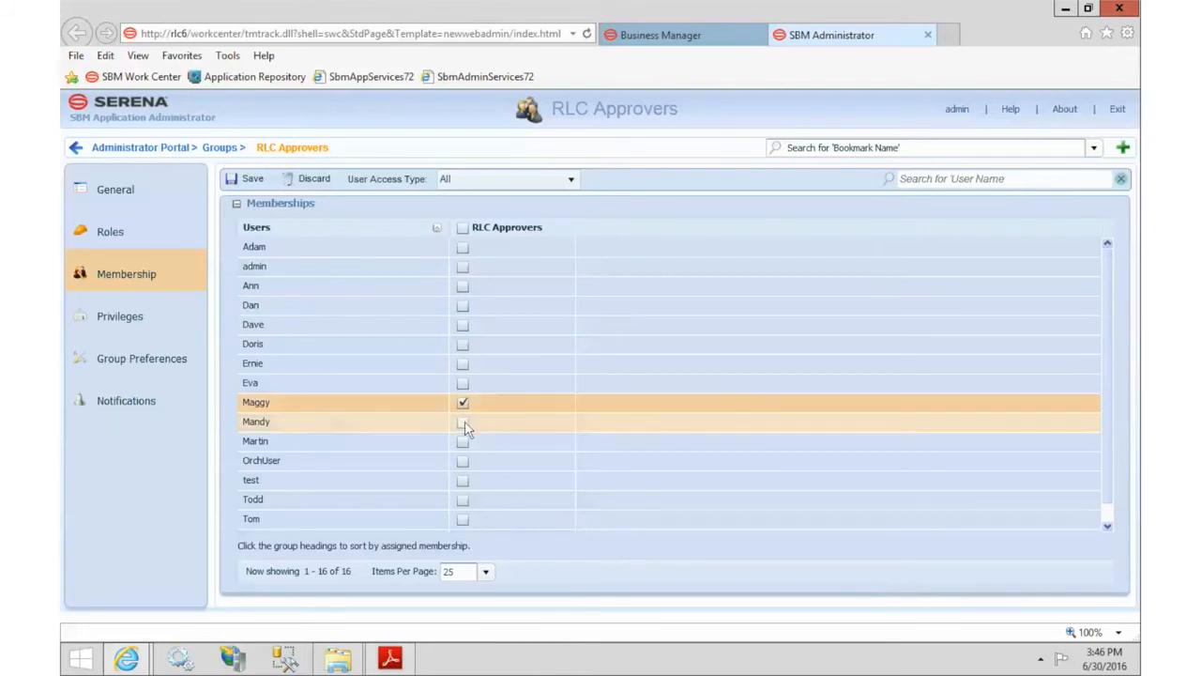
pyautogui.click(462, 423)
pyautogui.click(463, 443)
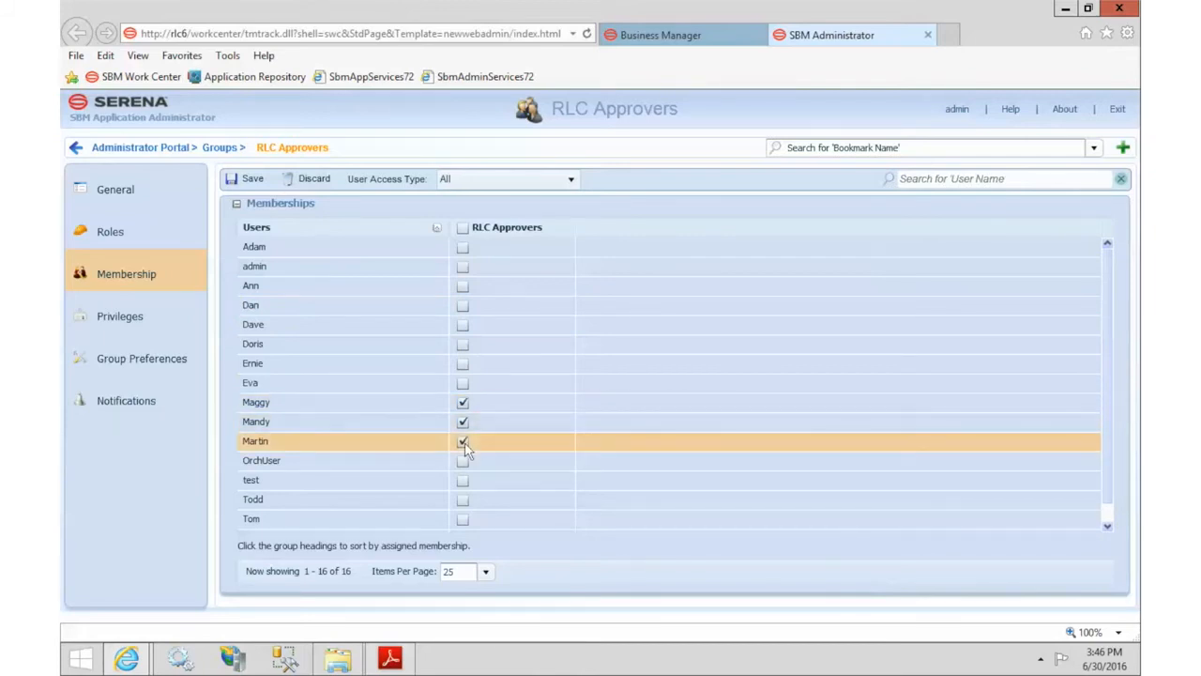
pyautogui.click(251, 180)
pyautogui.press('Return')
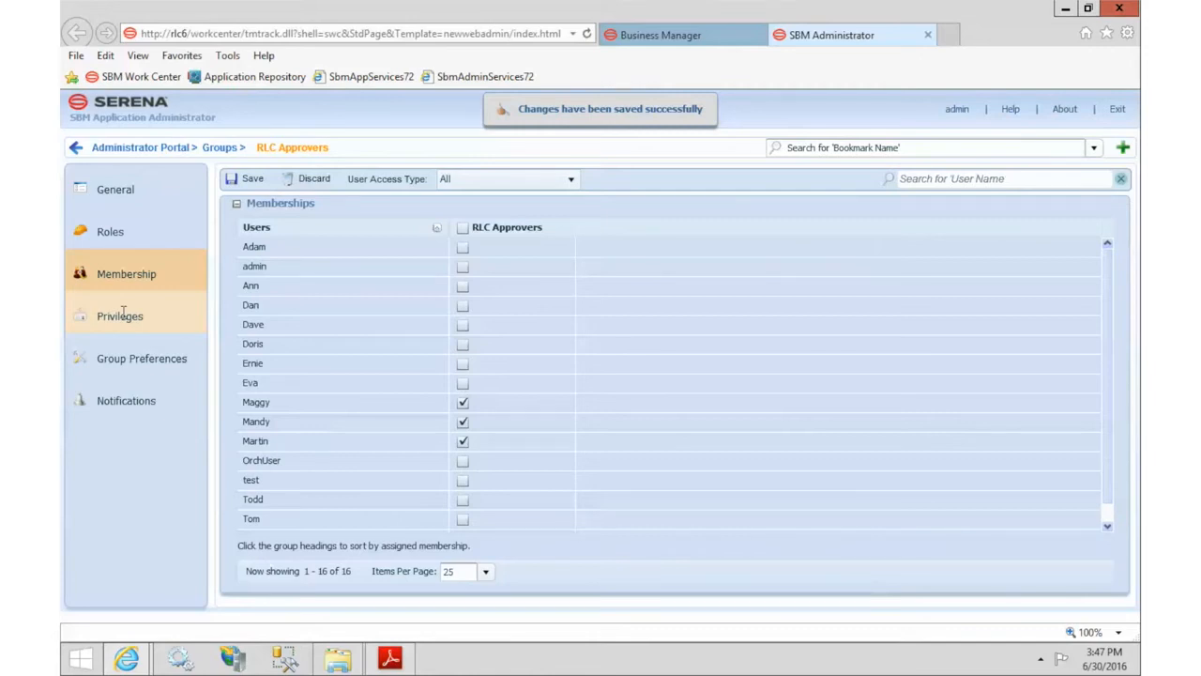
# Step: Grant RLC Approvers all table privileges on RLC Custom Columns except Submit, Update and Delete, and save
pyautogui.click(120, 315)
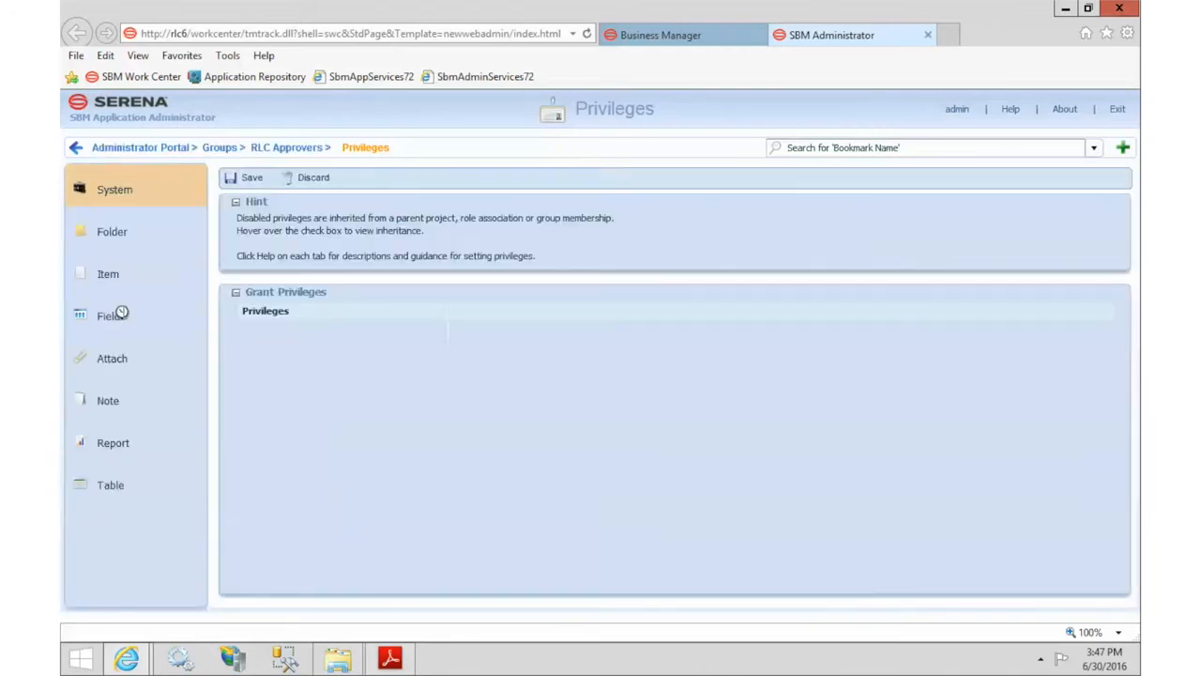
pyautogui.click(110, 488)
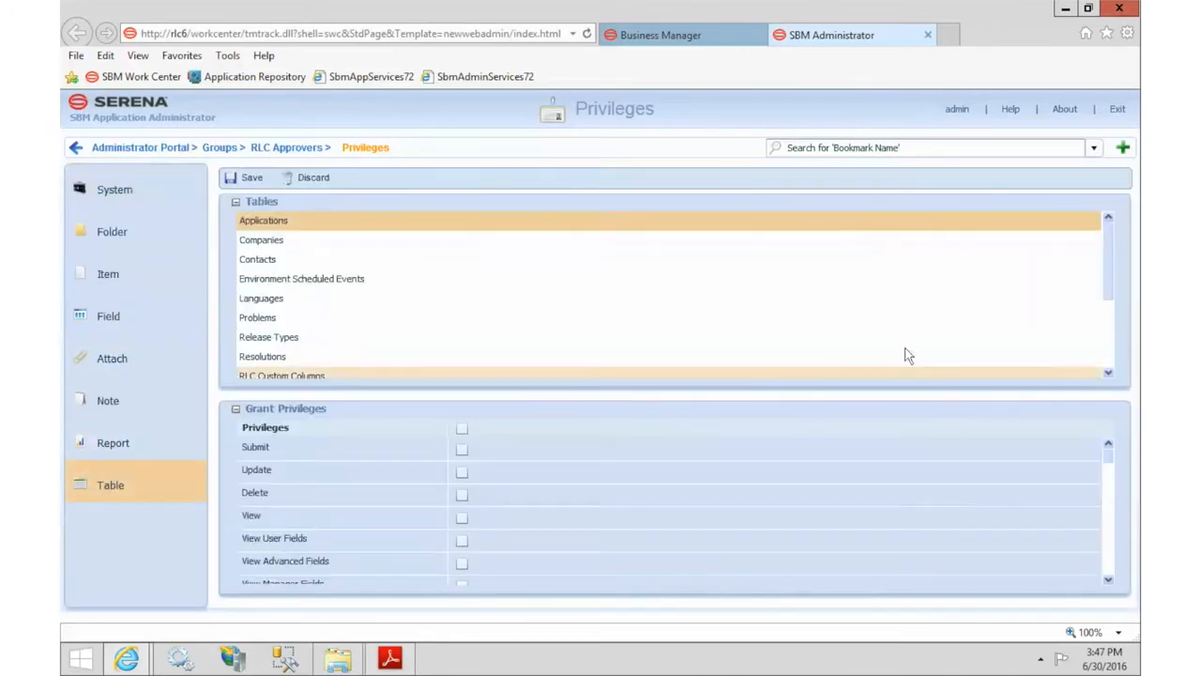
pyautogui.scroll(-6, 1109, 374)
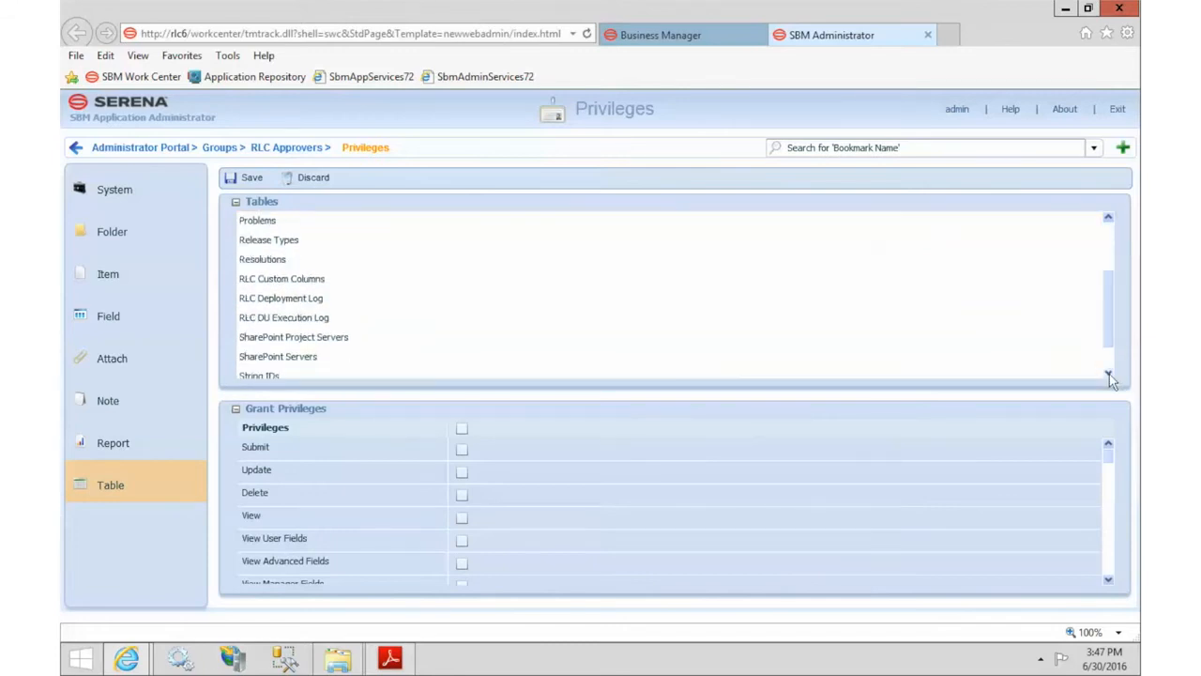
pyautogui.click(288, 264)
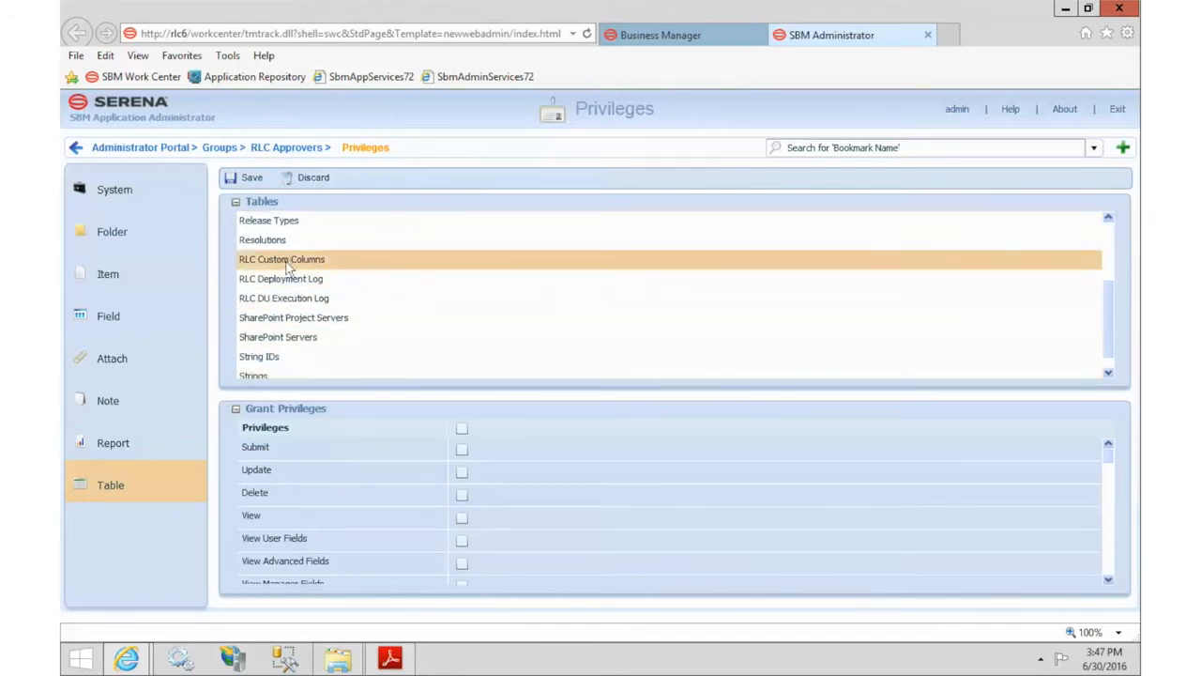
pyautogui.click(463, 431)
pyautogui.click(464, 449)
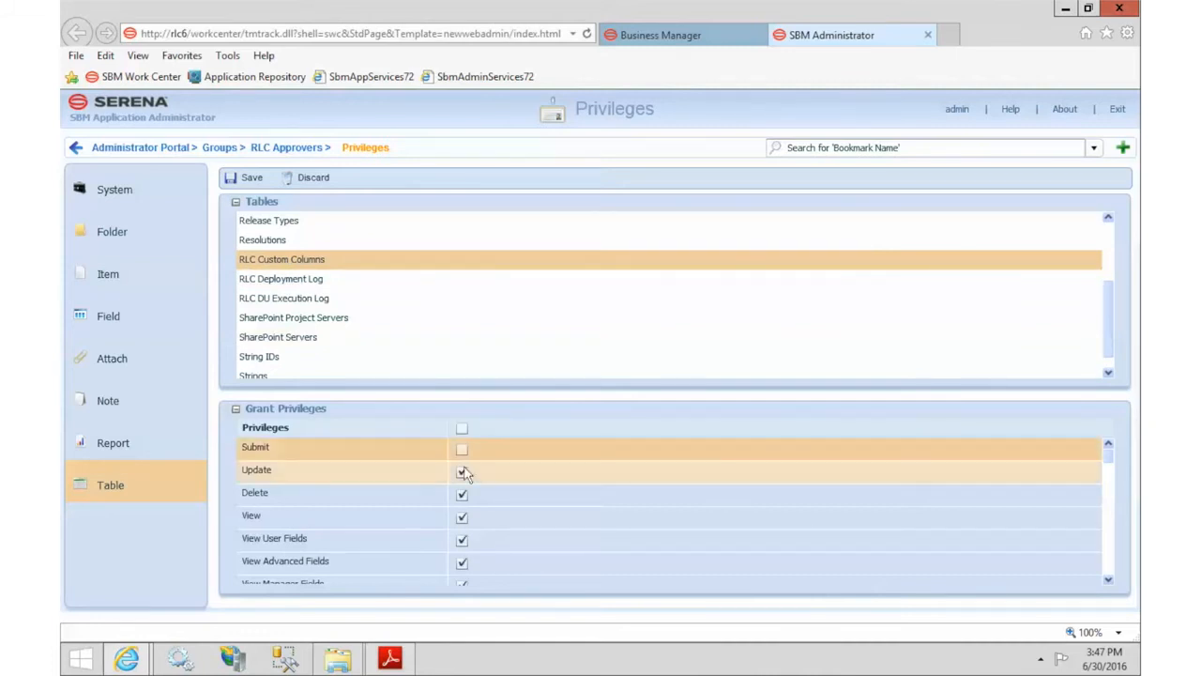
pyautogui.click(463, 473)
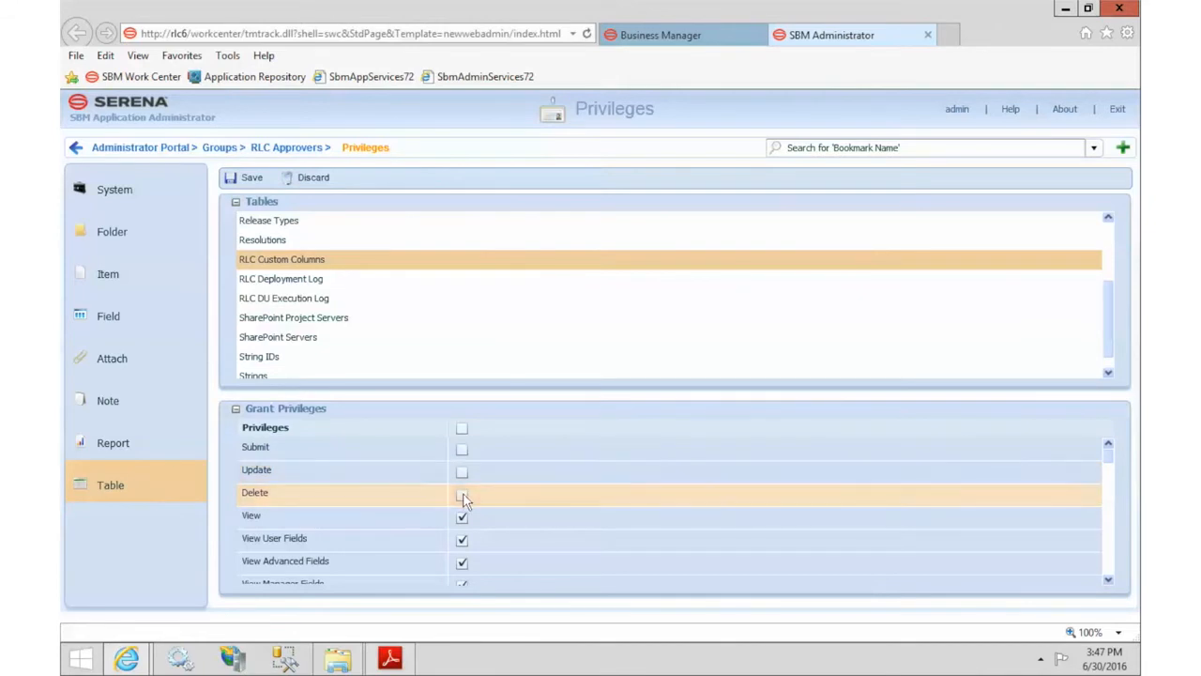
pyautogui.click(462, 497)
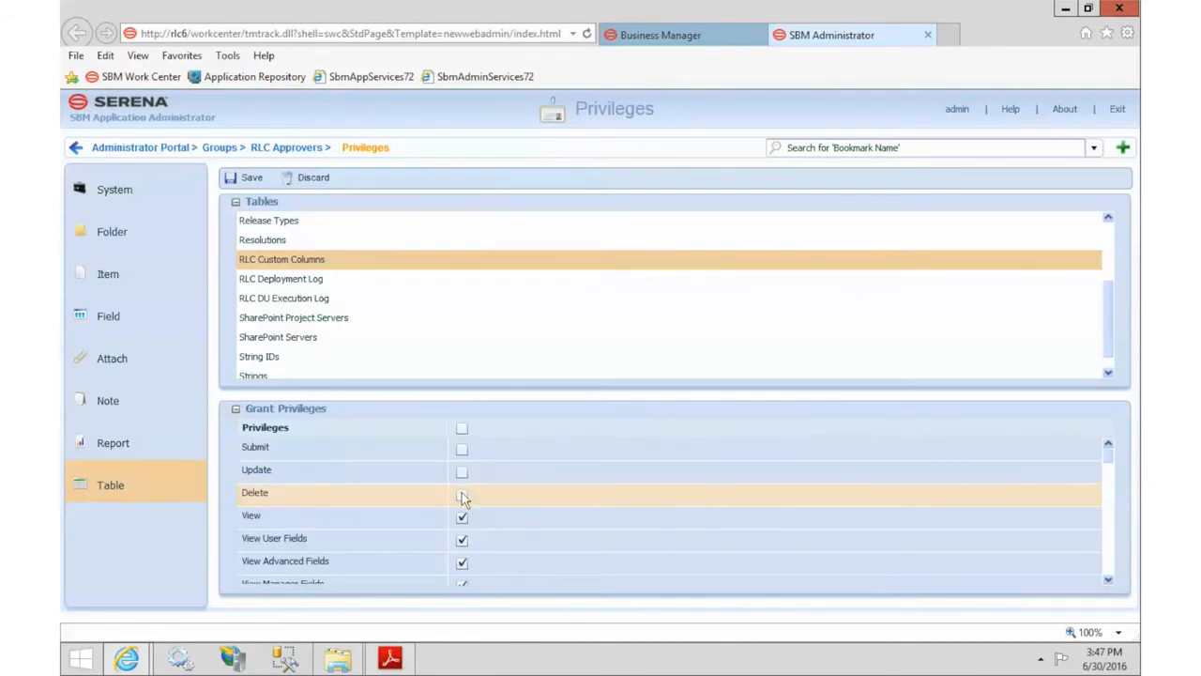
pyautogui.click(249, 178)
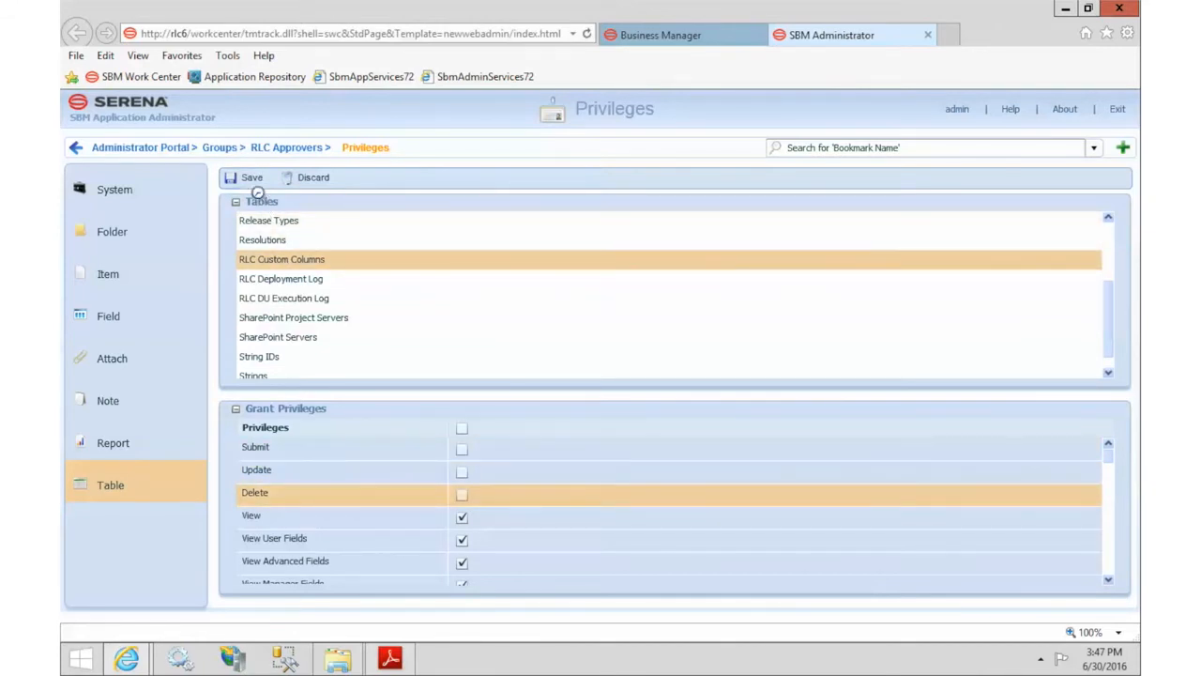
# Step: Grant RLC Approvers all privileges on the RLC Deployment Log and RLC DU Execution Log tables, saving each
pyautogui.click(316, 280)
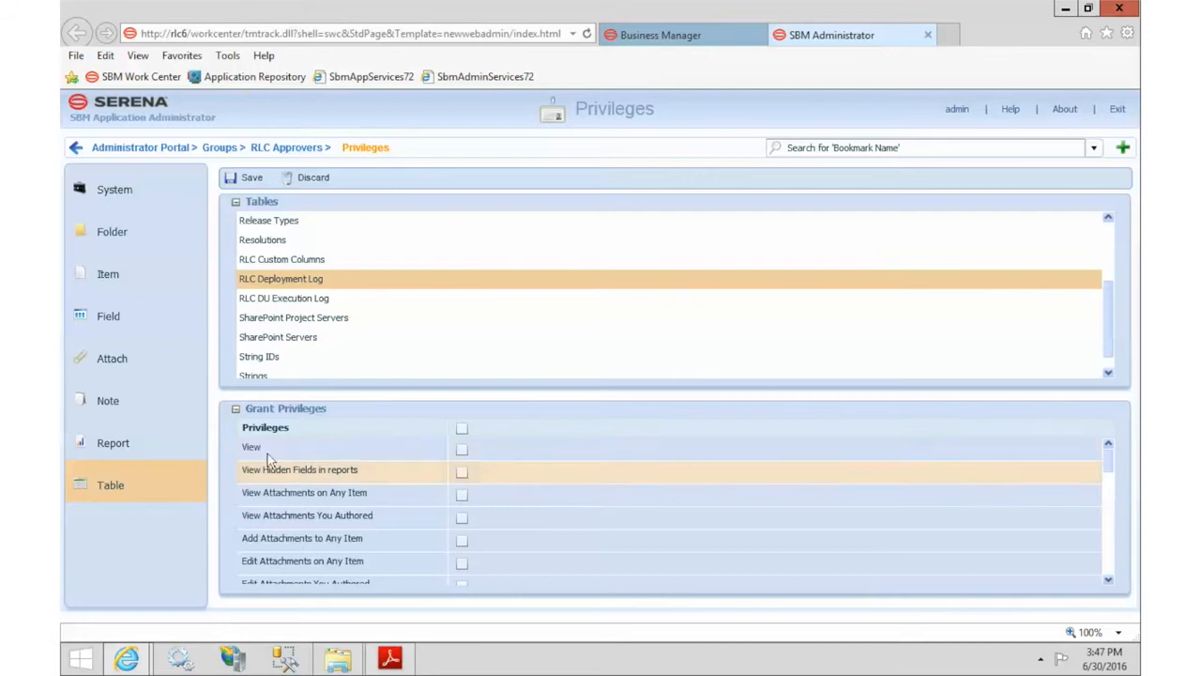
pyautogui.click(463, 430)
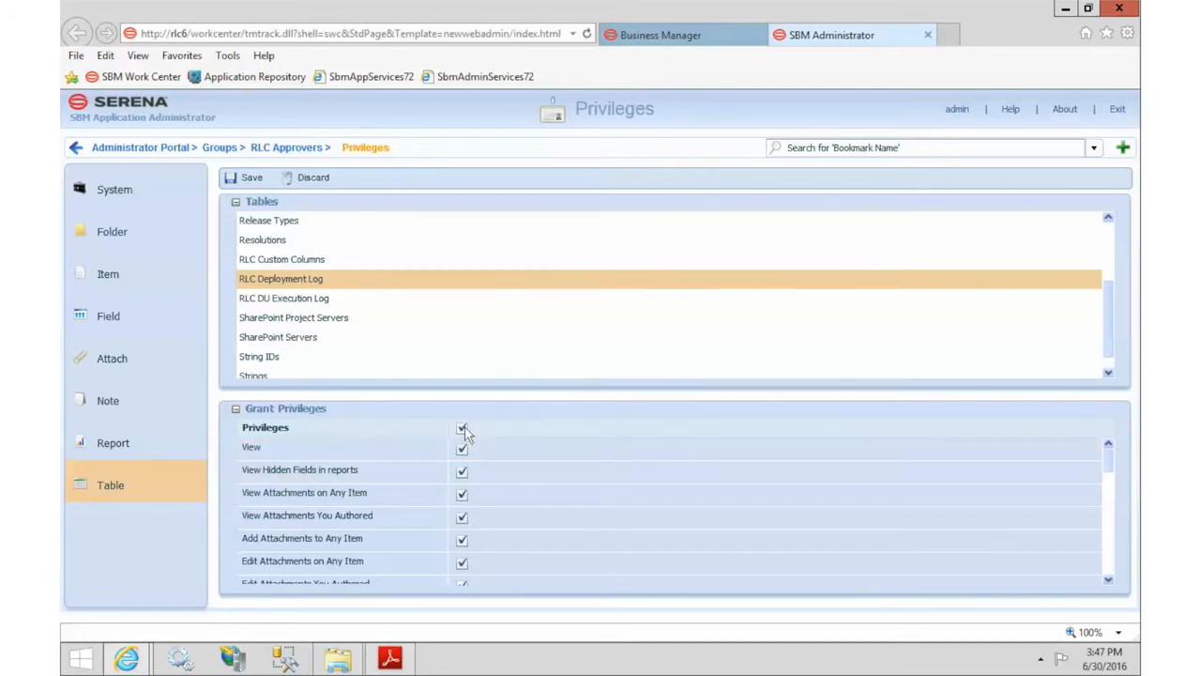
pyautogui.click(247, 177)
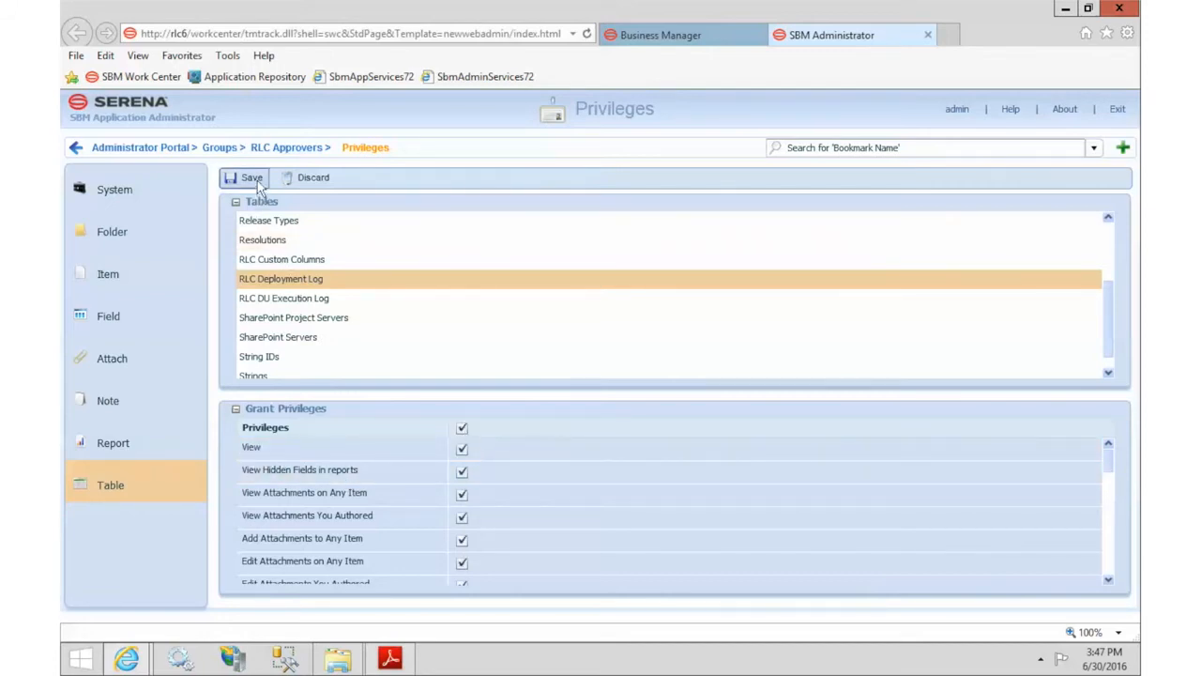
pyautogui.click(286, 300)
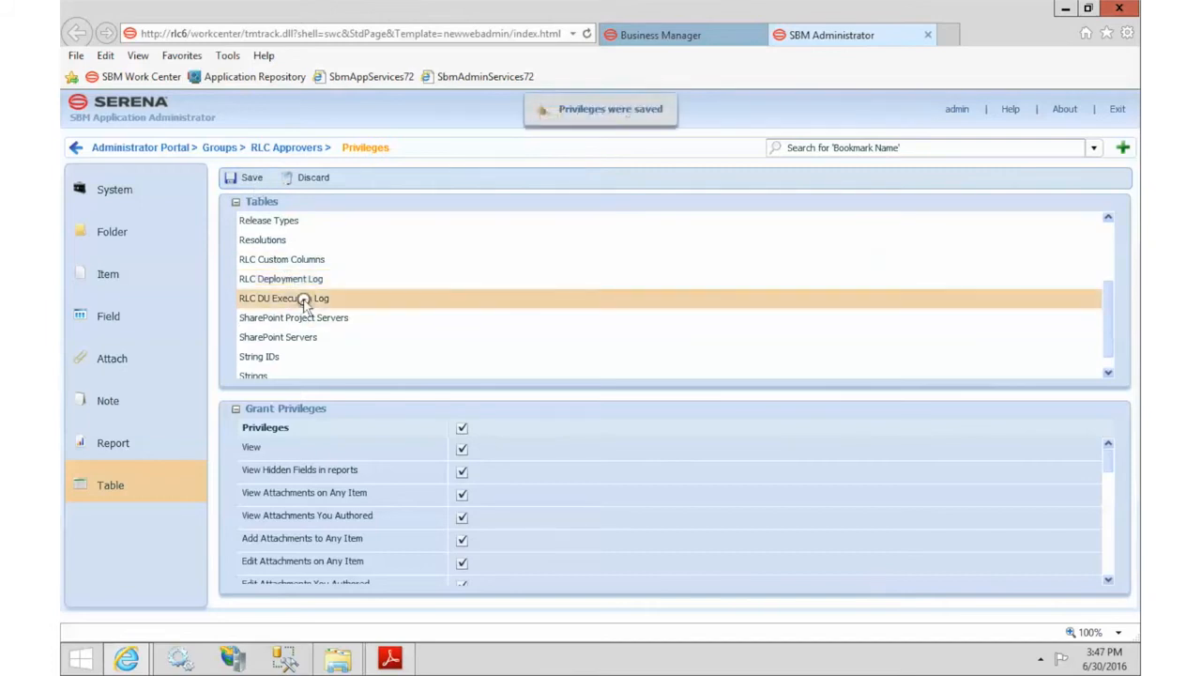
pyautogui.click(461, 429)
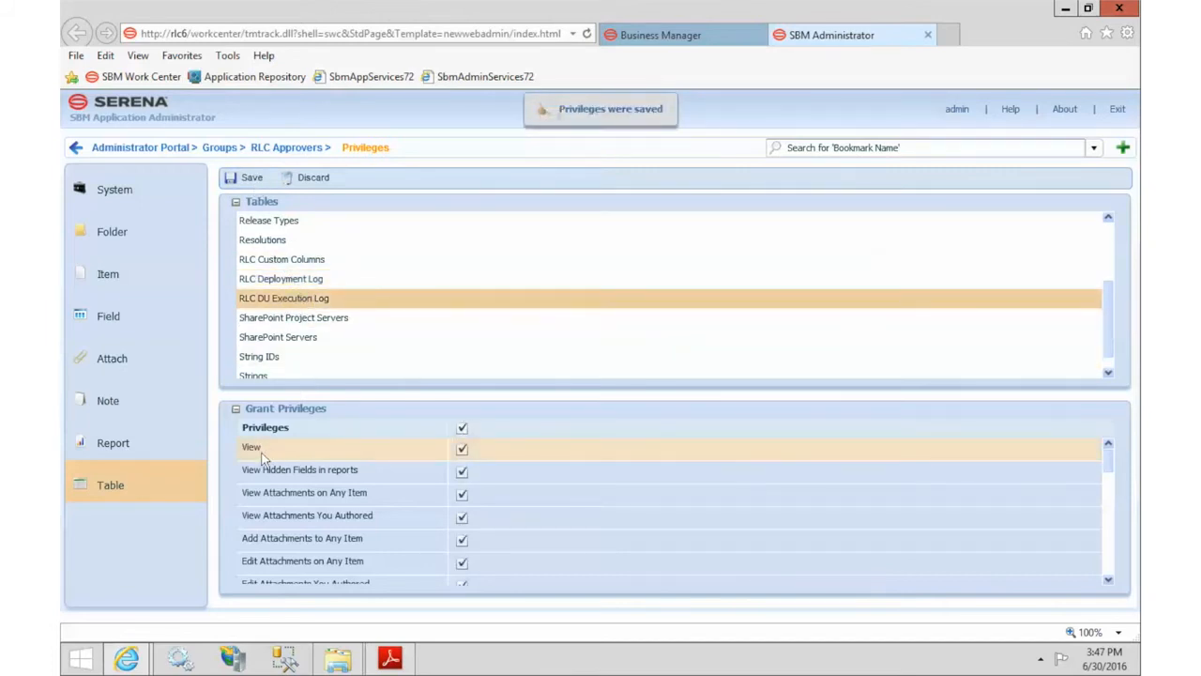
pyautogui.click(250, 178)
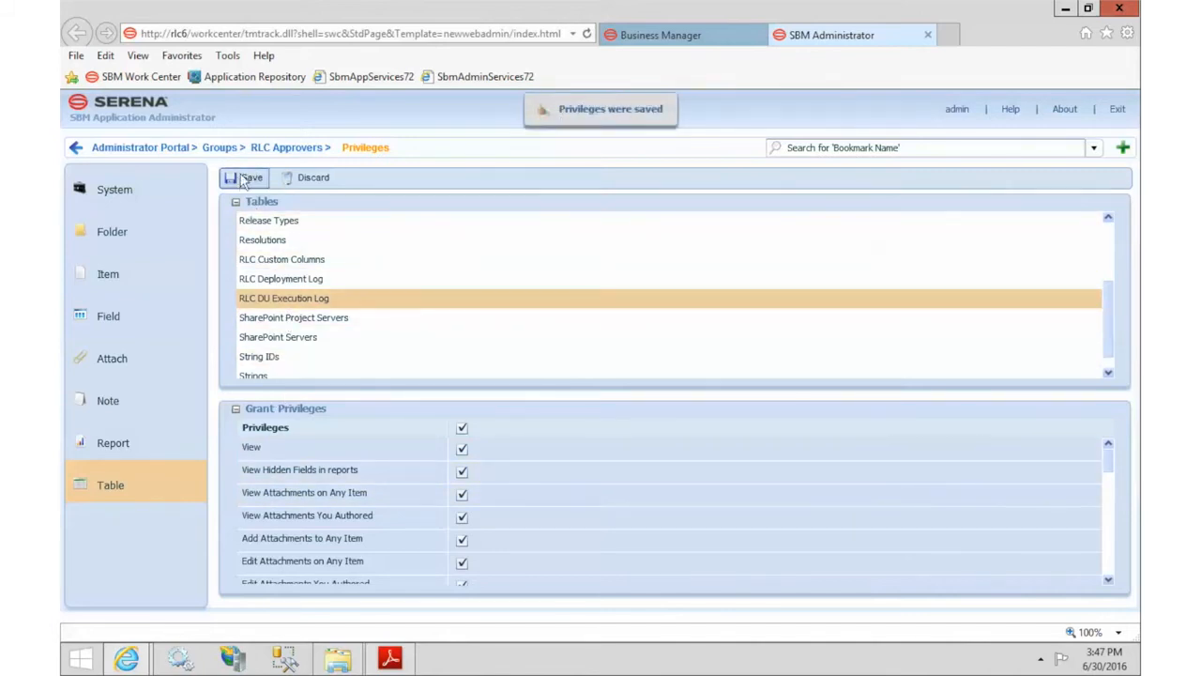
# Step: Review the roles offered to RLC Approvers in the Base Project's subprojects, from Release Train Projects through Manual Deployment Task Projects
pyautogui.click(271, 149)
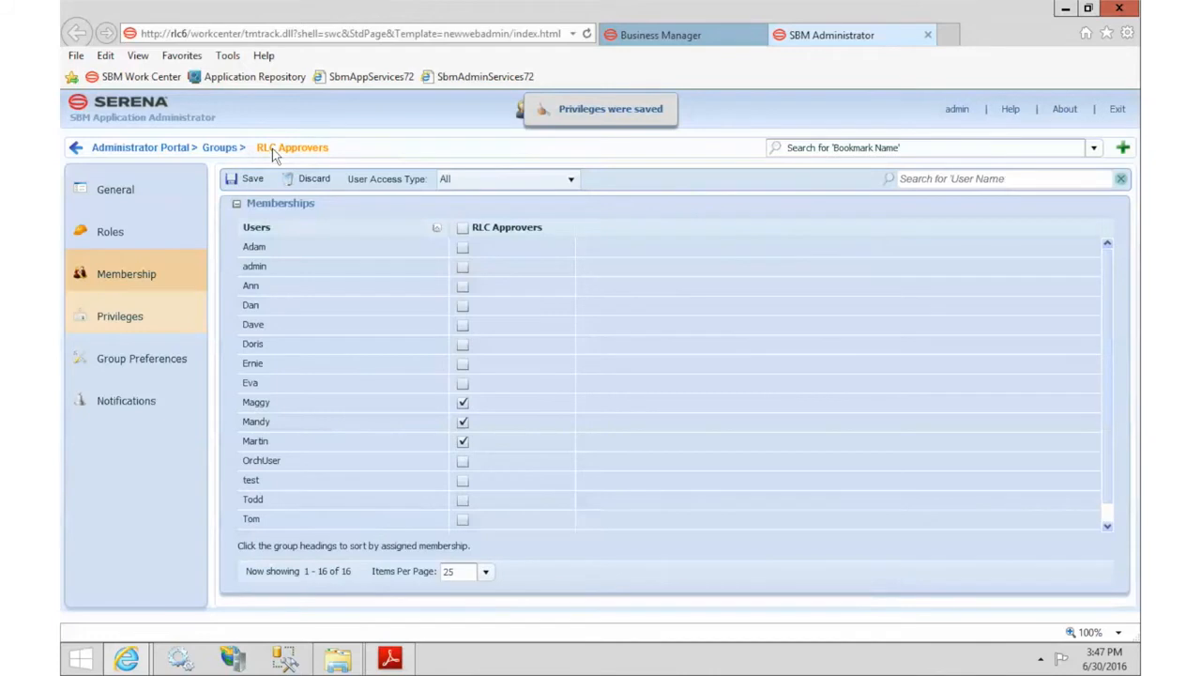
pyautogui.click(115, 229)
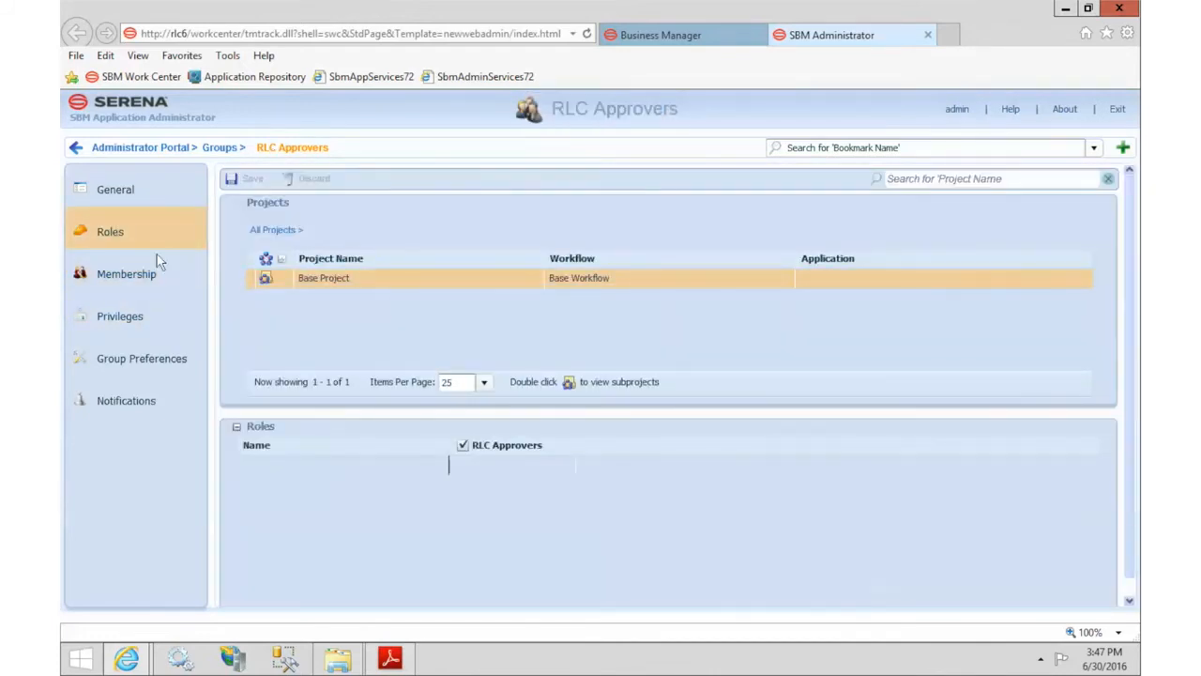
pyautogui.doubleClick(338, 282)
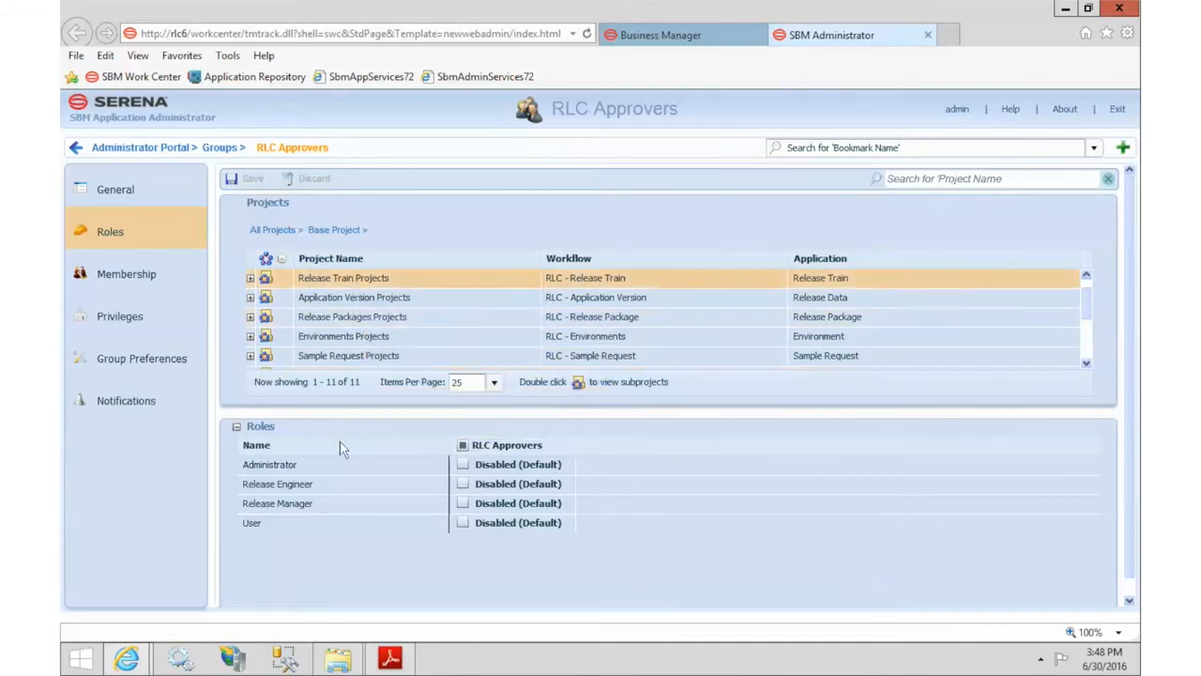
pyautogui.click(368, 298)
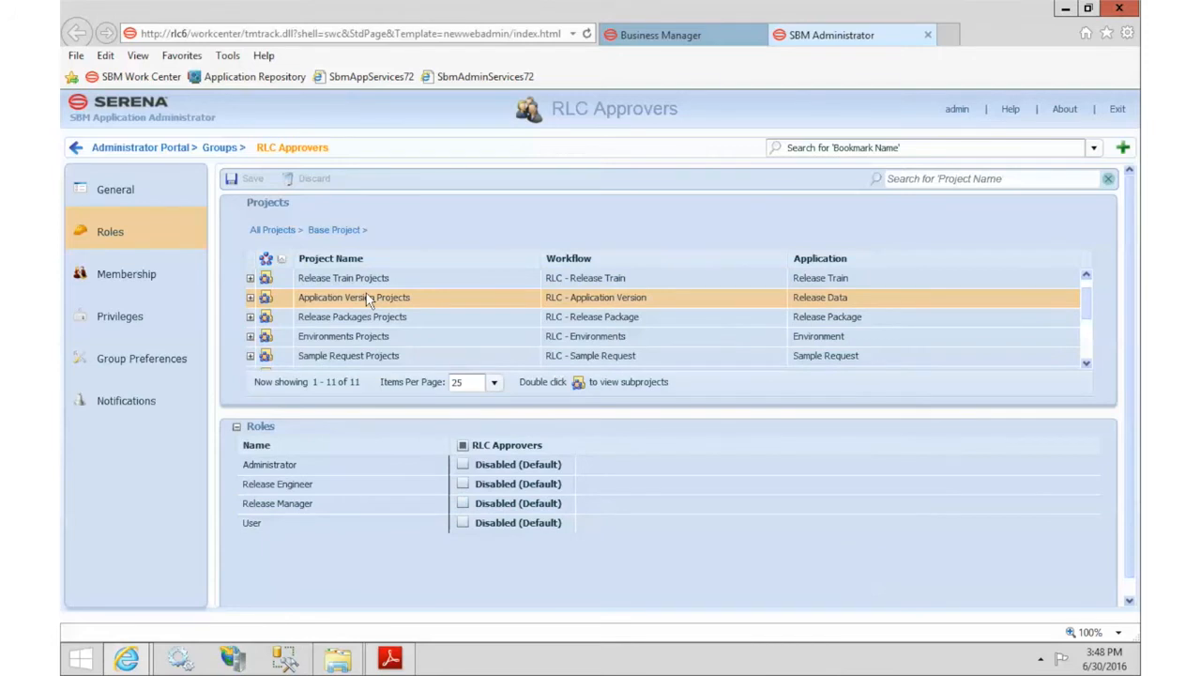
pyautogui.click(366, 319)
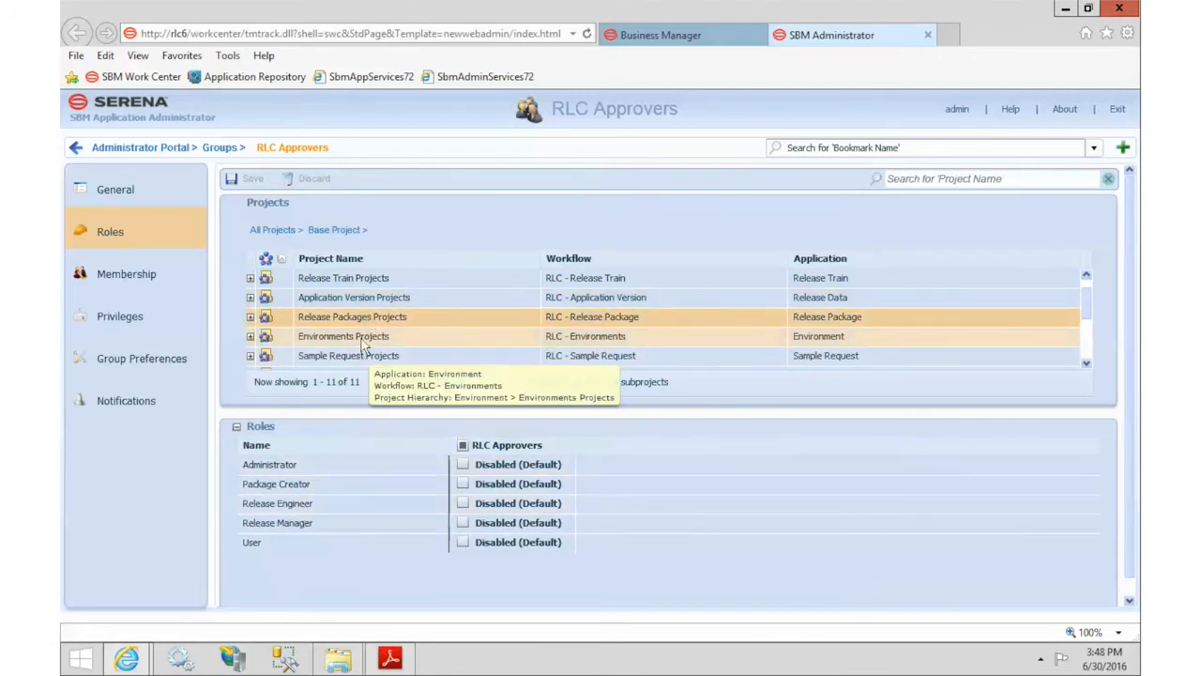
pyautogui.click(364, 340)
pyautogui.click(366, 355)
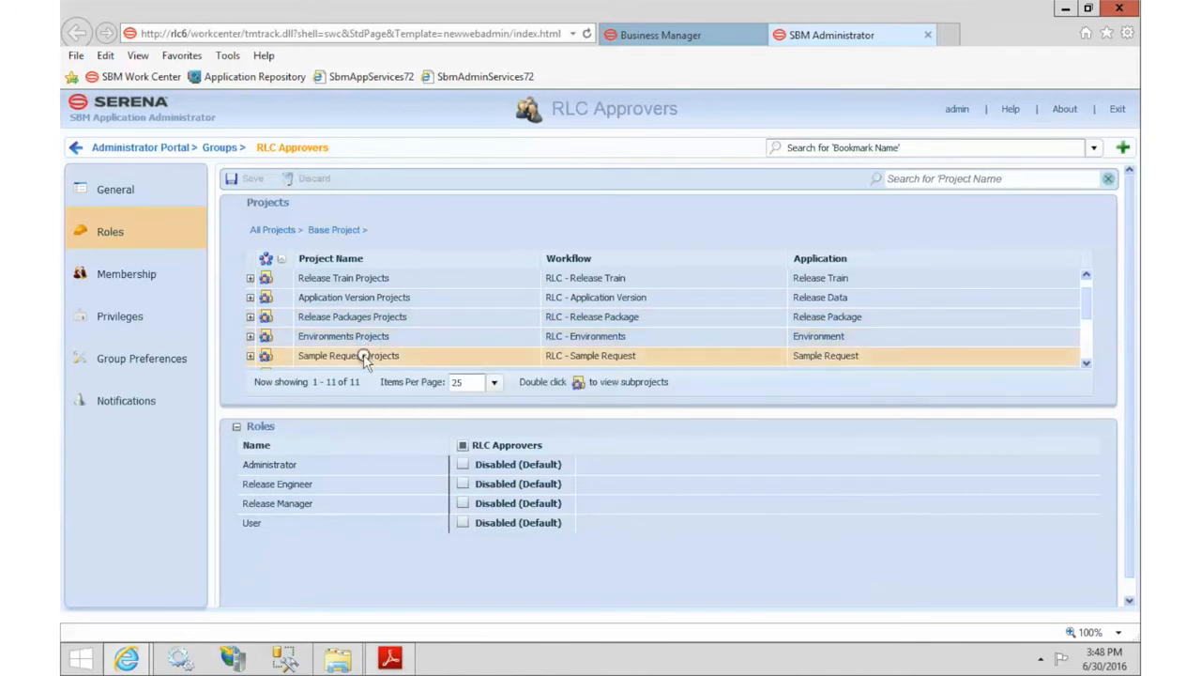
pyautogui.click(1086, 363)
pyautogui.click(1086, 364)
pyautogui.click(1086, 364)
pyautogui.click(1085, 363)
pyautogui.click(1086, 363)
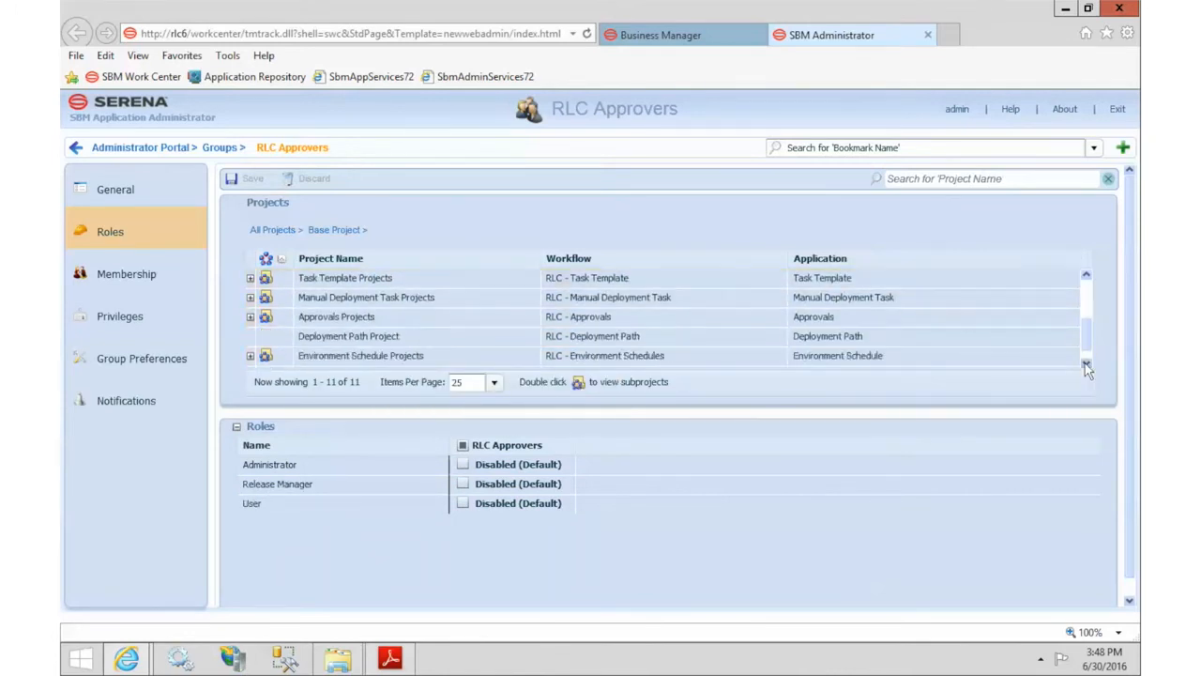
pyautogui.click(384, 279)
pyautogui.click(374, 298)
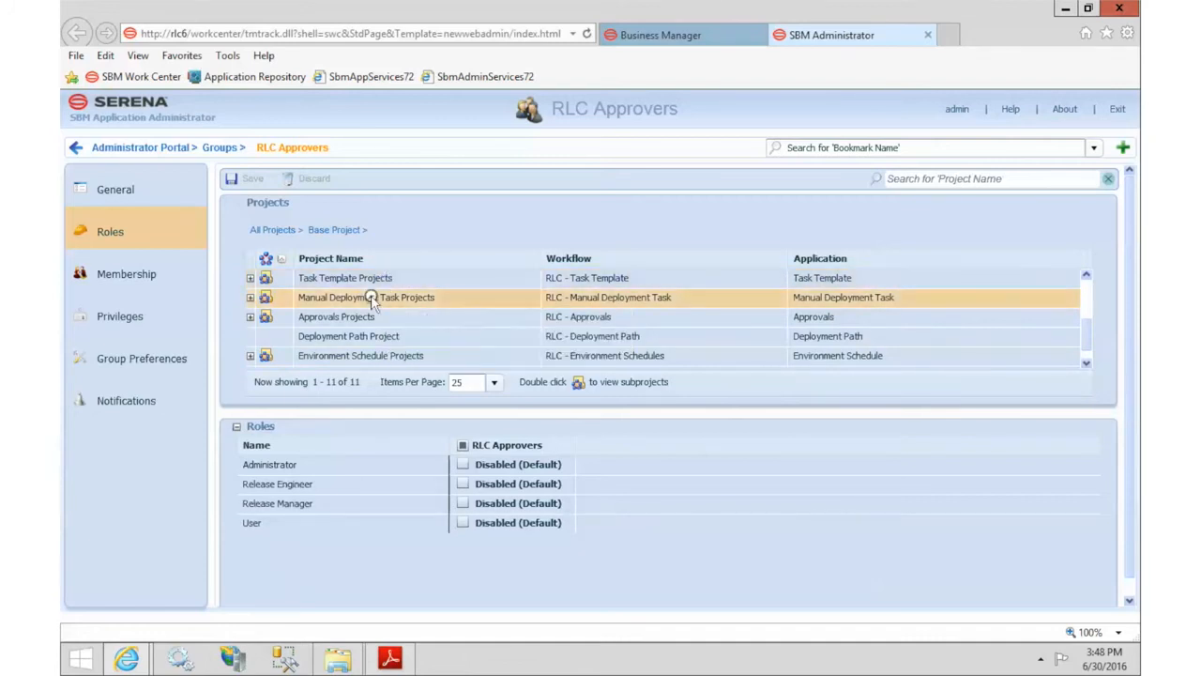
# Step: Enable the Approvers role for RLC Approvers in Approvals Projects, check the remaining projects' roles, and save the role changes
pyautogui.click(366, 320)
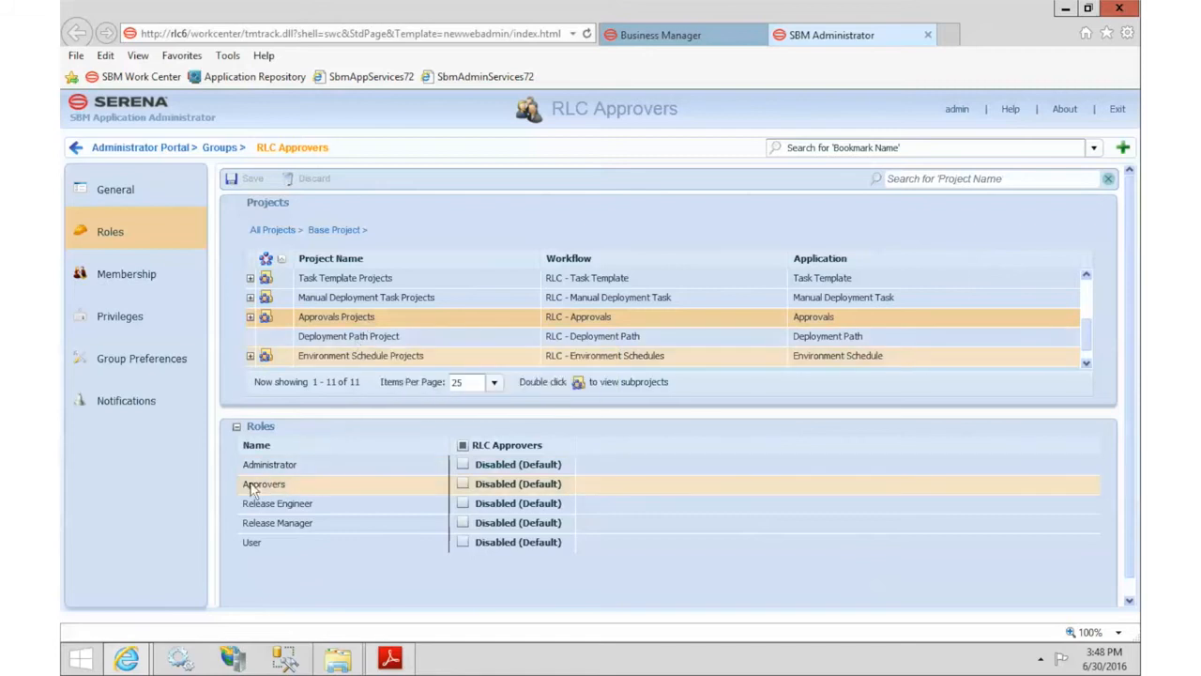
pyautogui.click(462, 484)
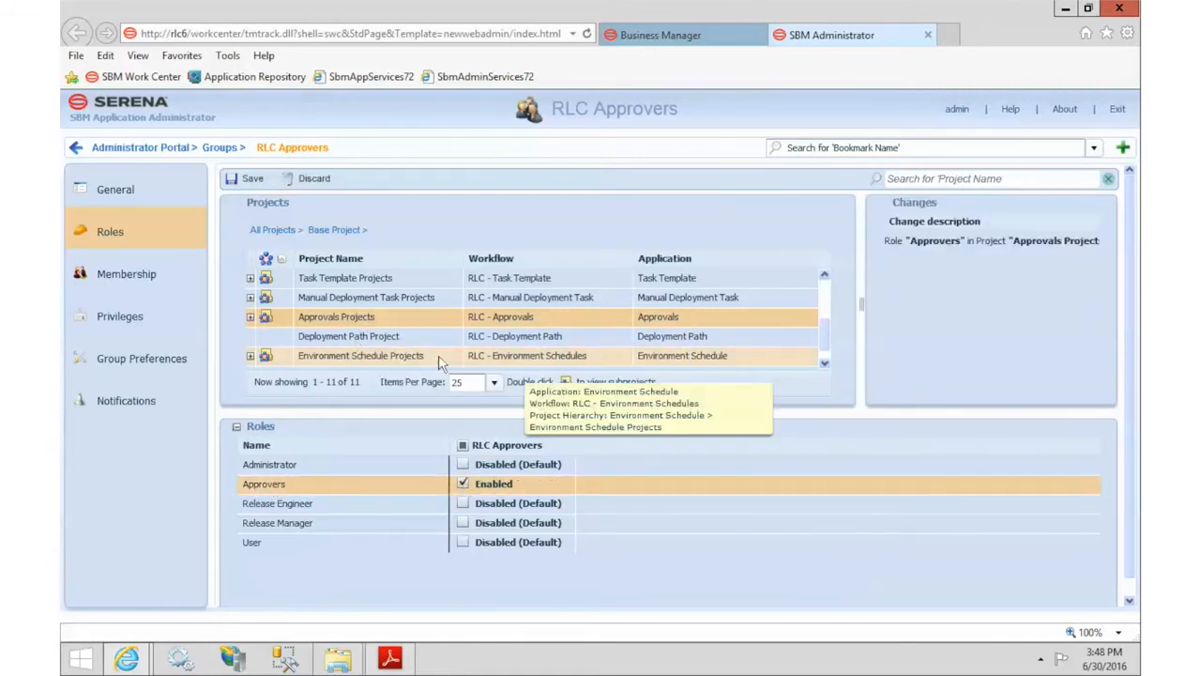
pyautogui.click(313, 344)
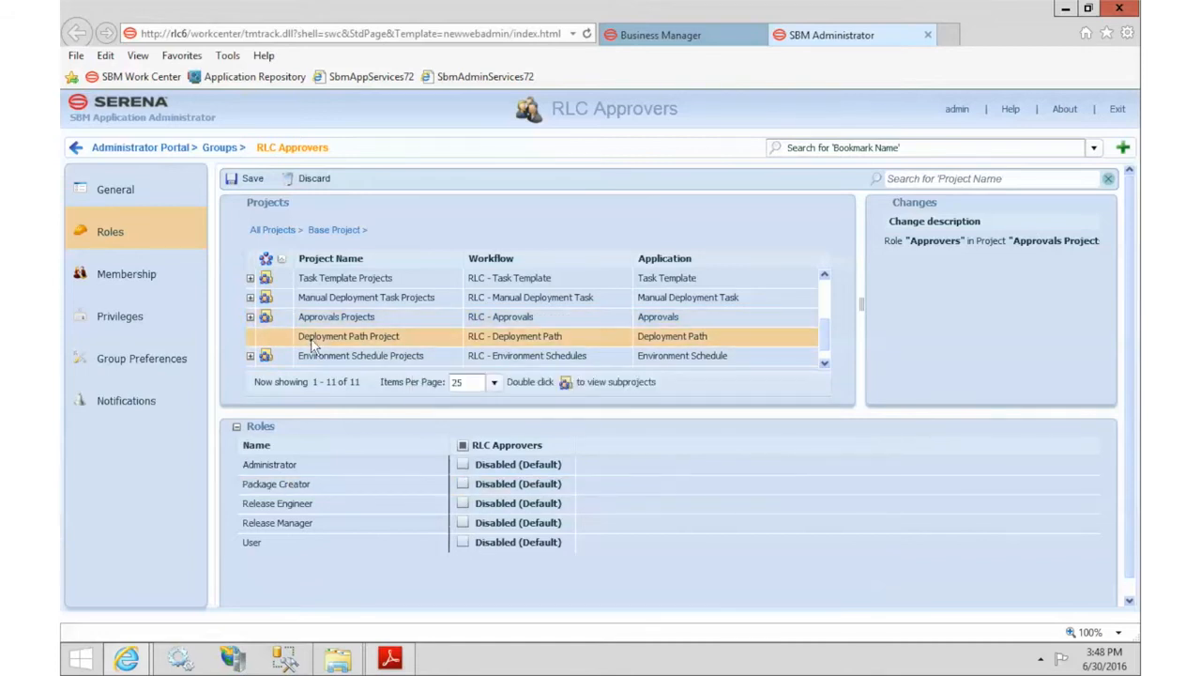
pyautogui.click(316, 357)
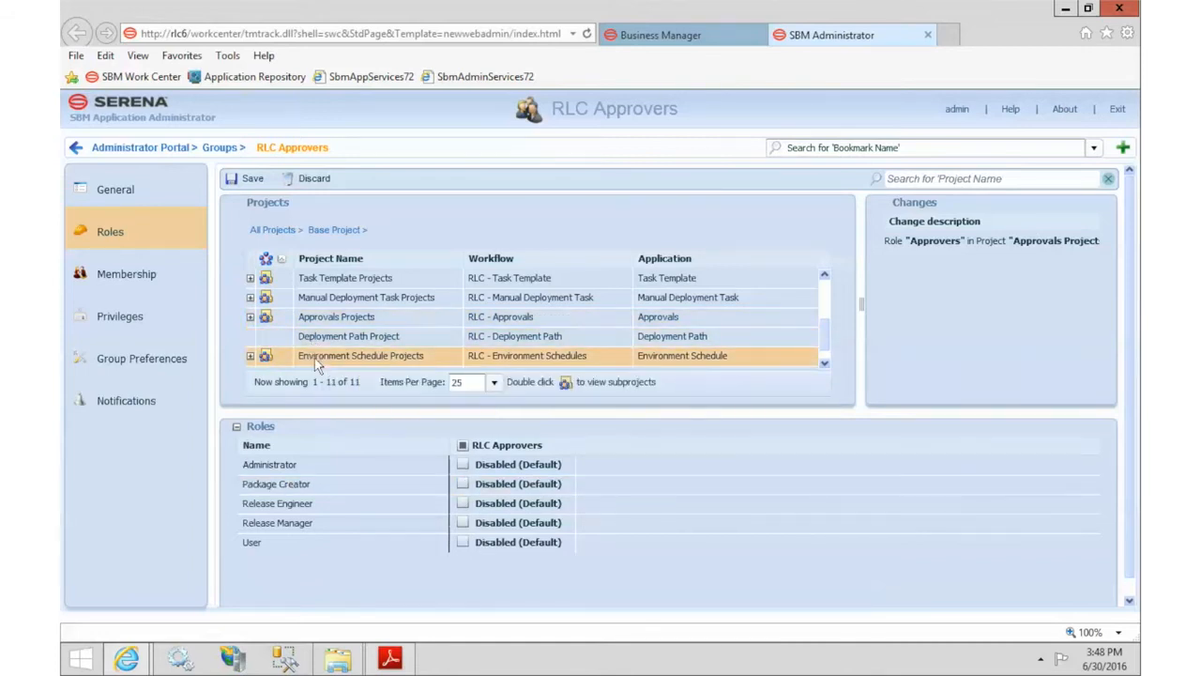
pyautogui.click(824, 363)
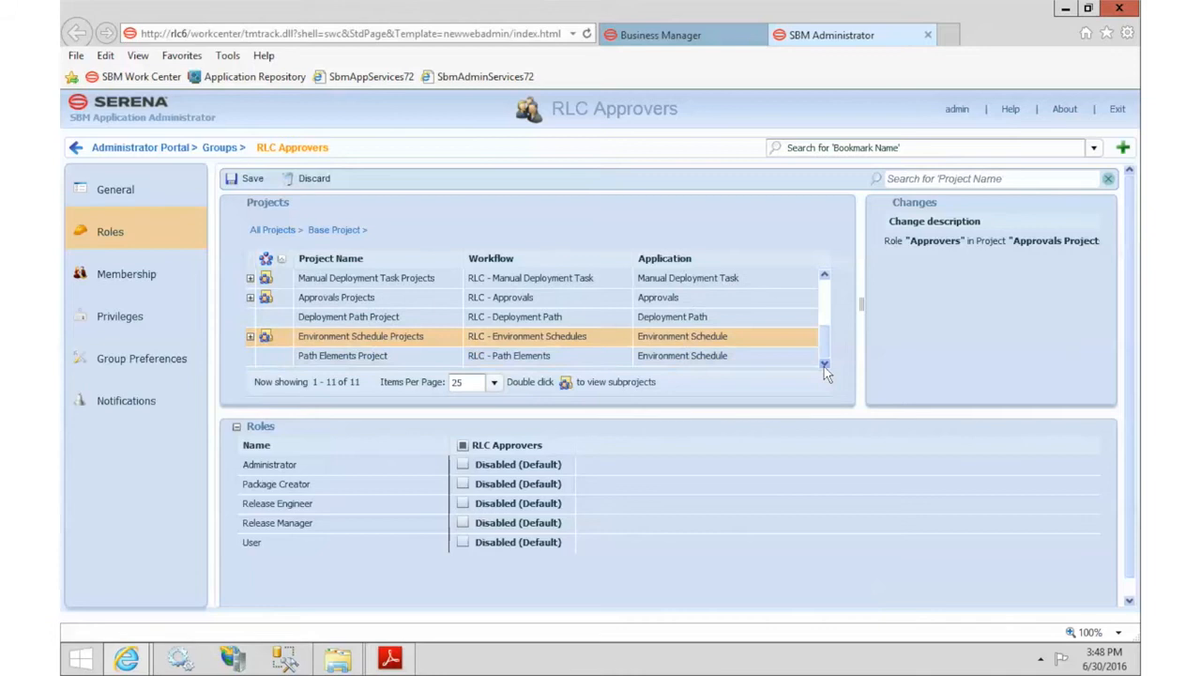
pyautogui.click(428, 360)
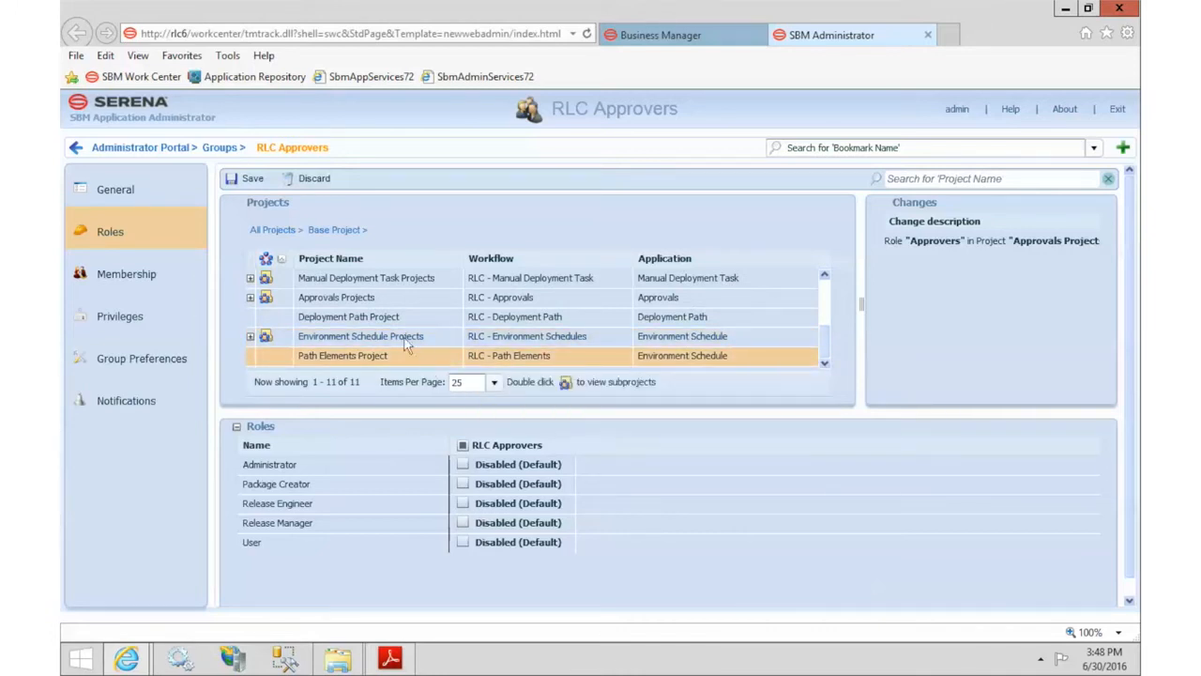
pyautogui.click(251, 180)
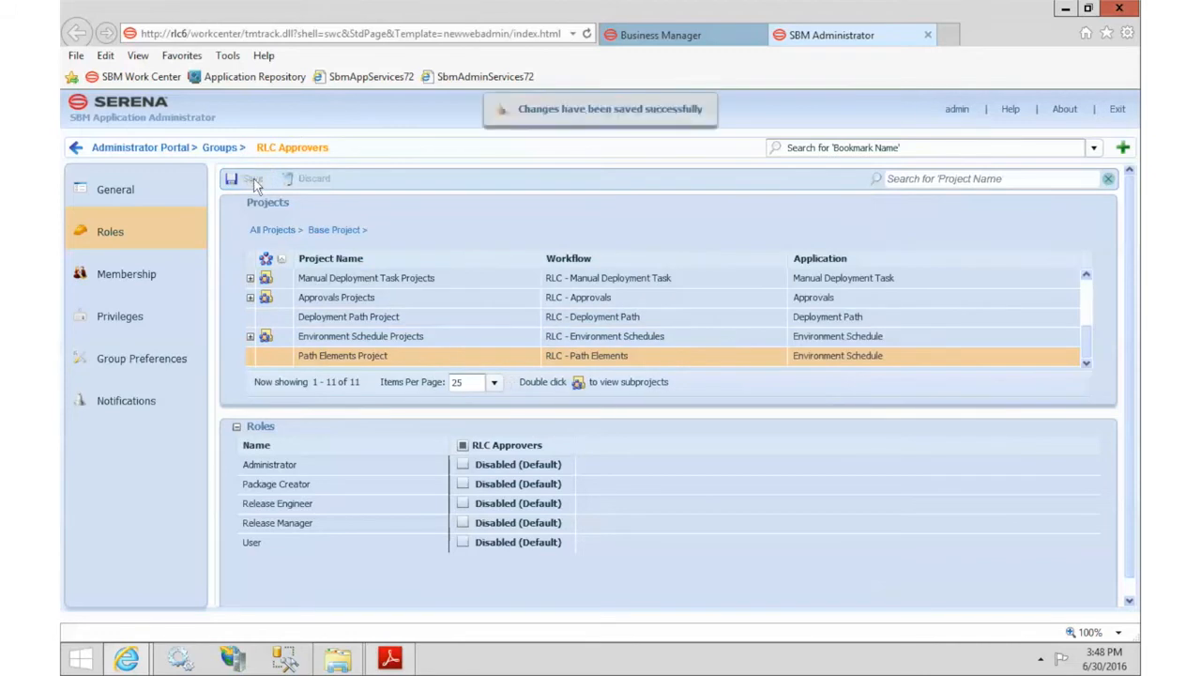
# Step: Add the first three listed users and the three whose names begin with M to the RLC Package Creators group, and save the membership
pyautogui.click(224, 150)
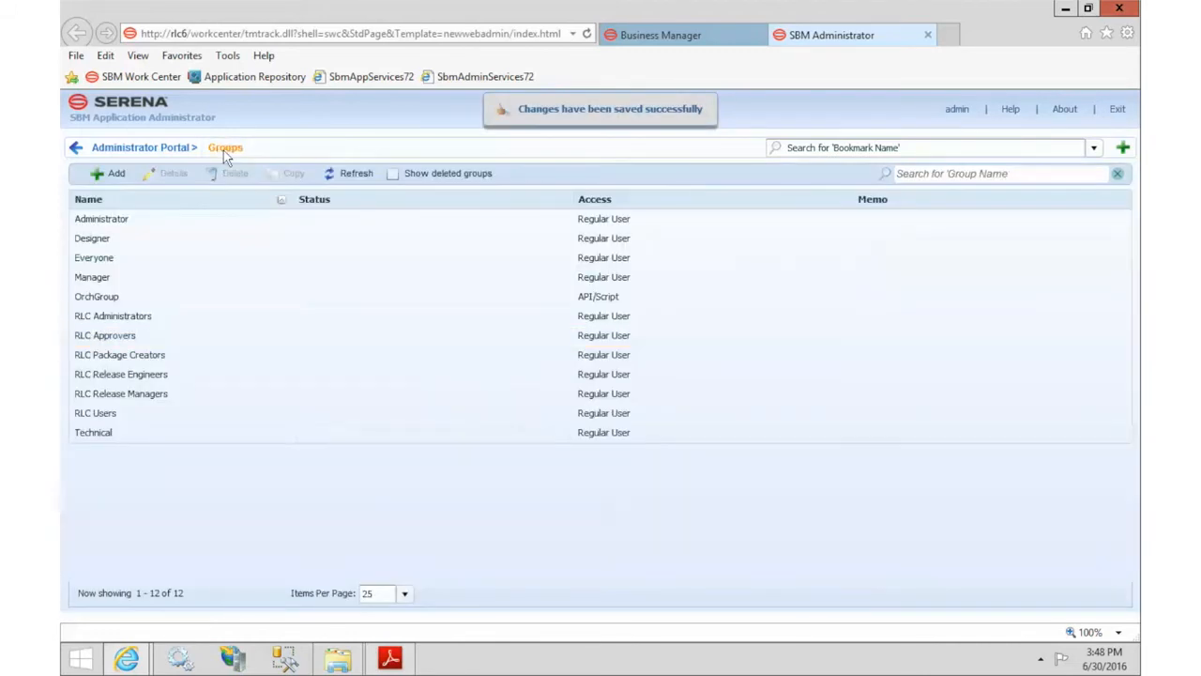
pyautogui.doubleClick(131, 360)
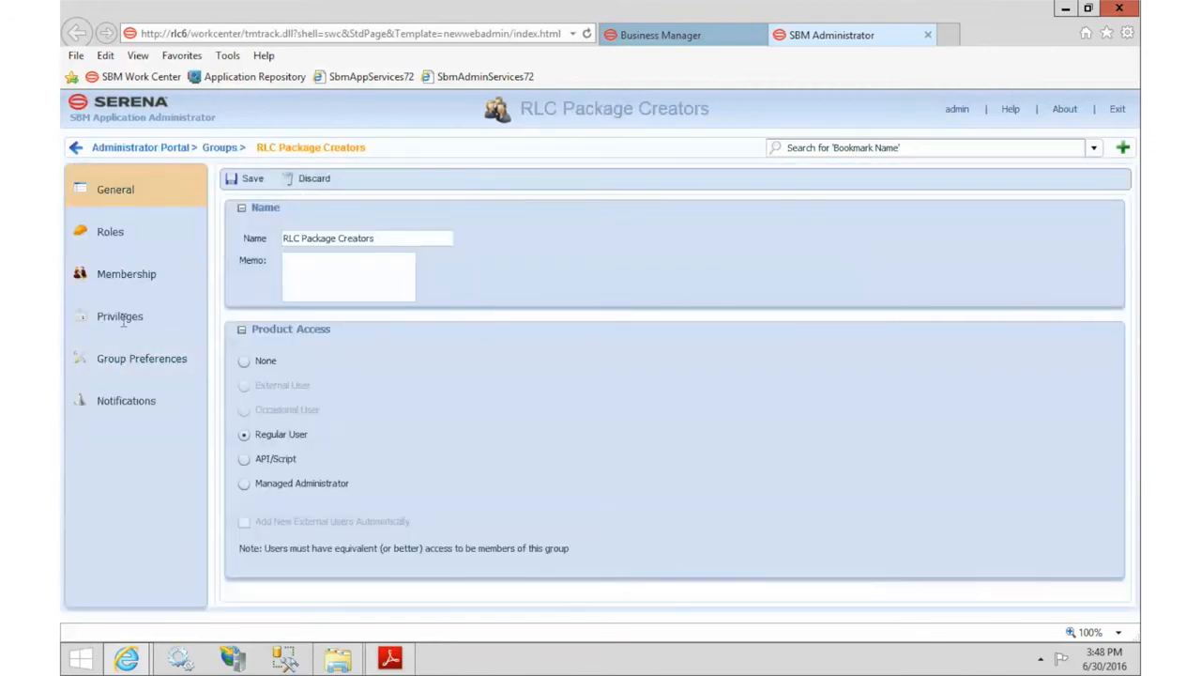
pyautogui.click(130, 286)
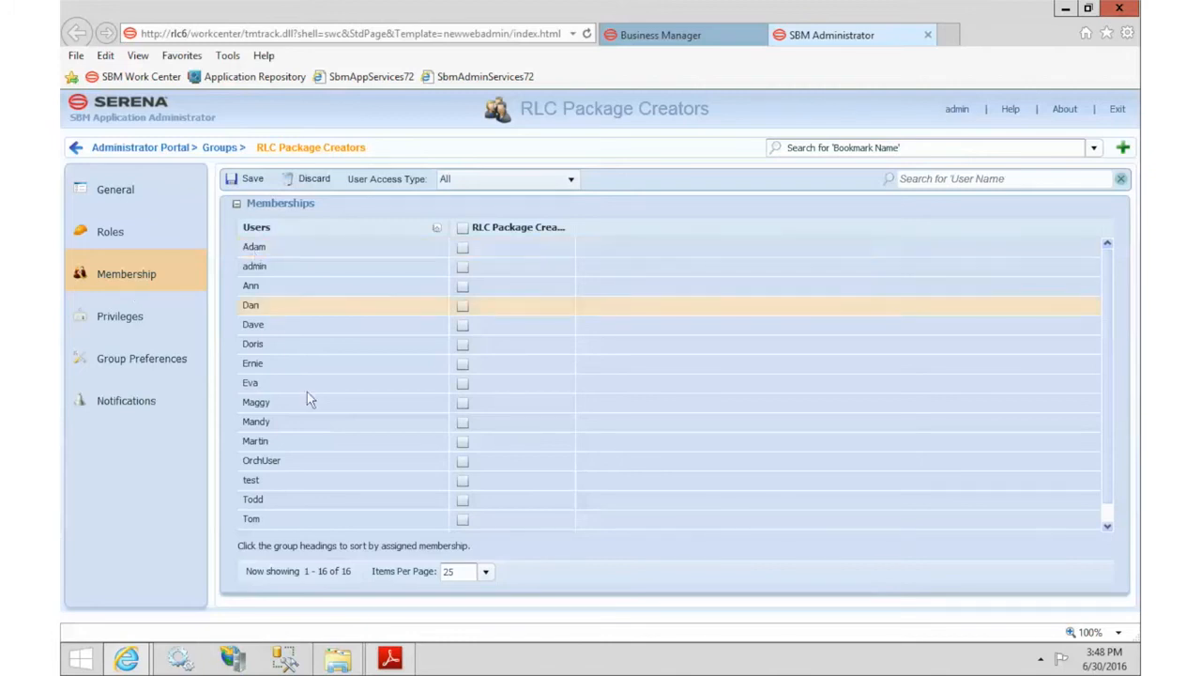
pyautogui.click(462, 422)
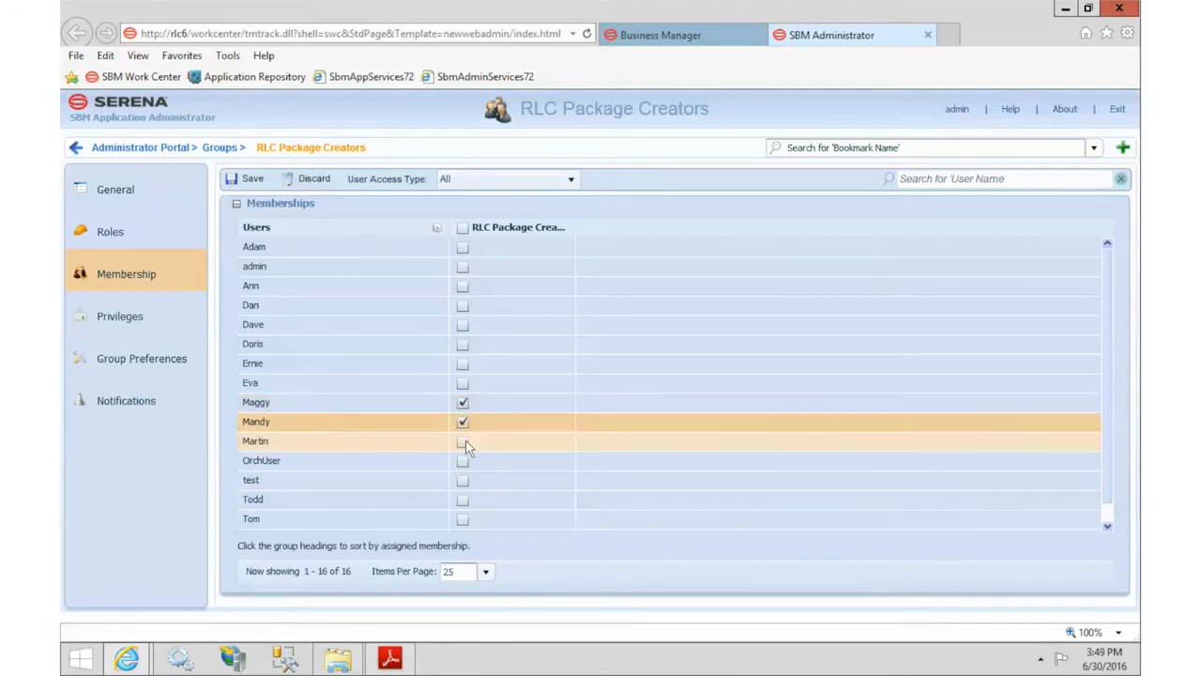
pyautogui.click(463, 441)
pyautogui.click(462, 401)
pyautogui.click(463, 247)
pyautogui.click(463, 266)
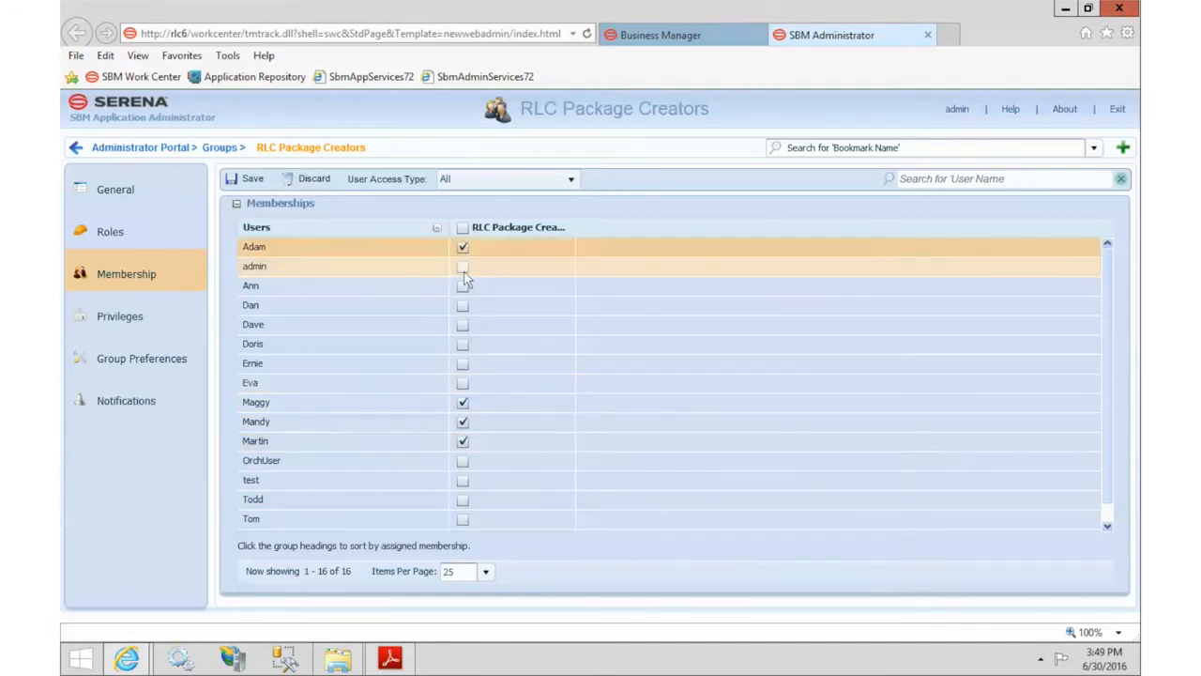
pyautogui.click(463, 285)
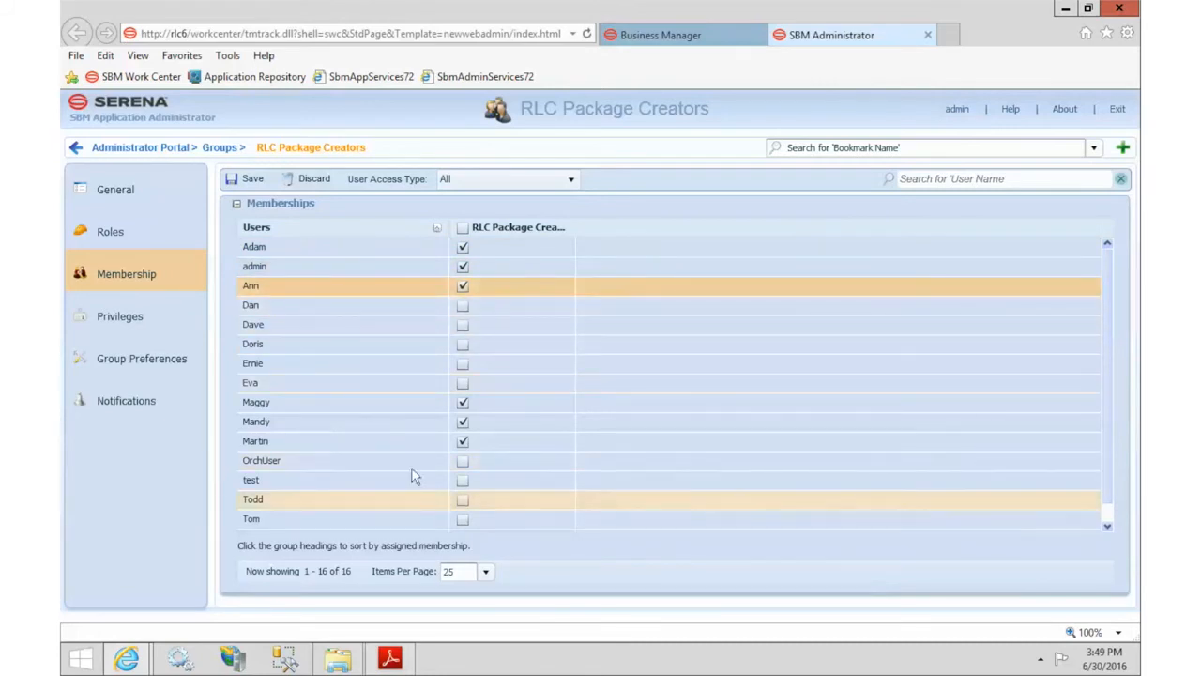
pyautogui.click(253, 179)
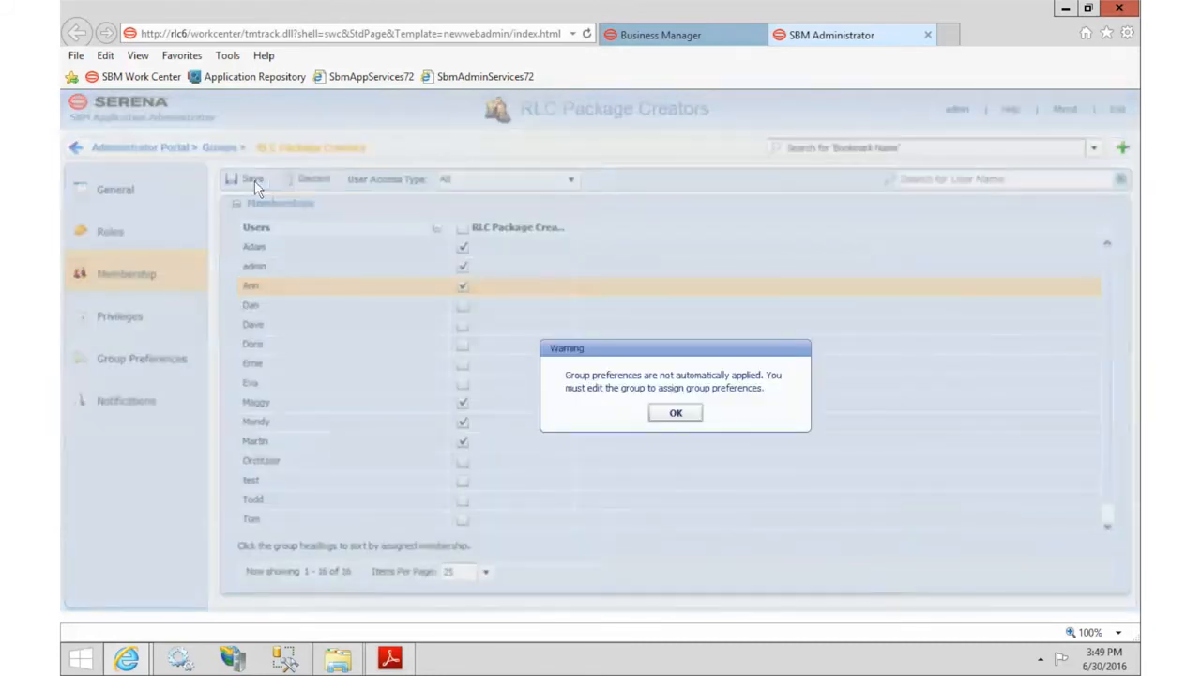
pyautogui.click(669, 410)
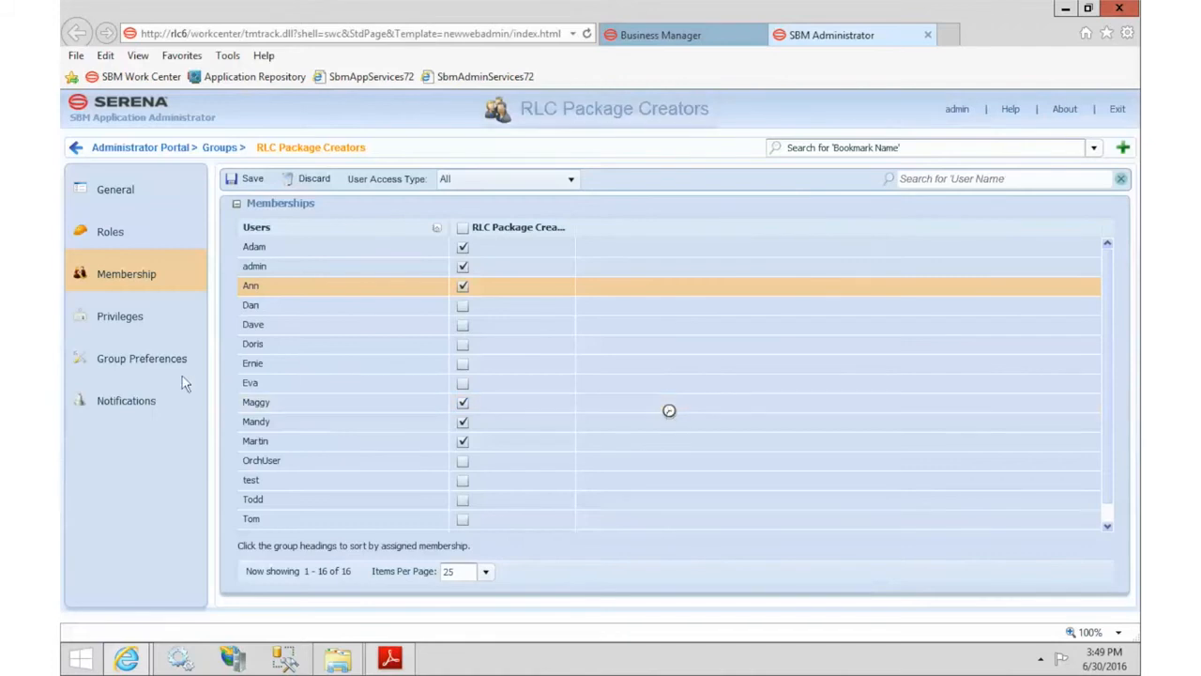
# Step: Grant RLC Package Creators all table privileges on RLC Custom Columns except Submit, Update and Delete, and save
pyautogui.click(124, 330)
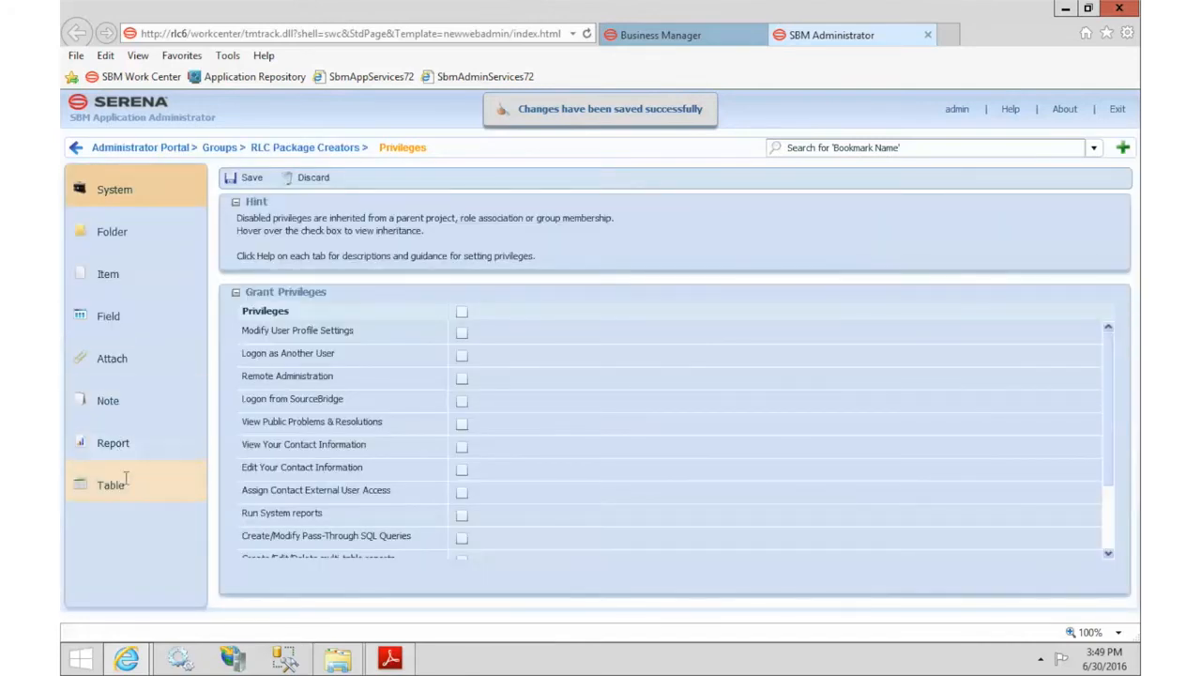
pyautogui.click(120, 483)
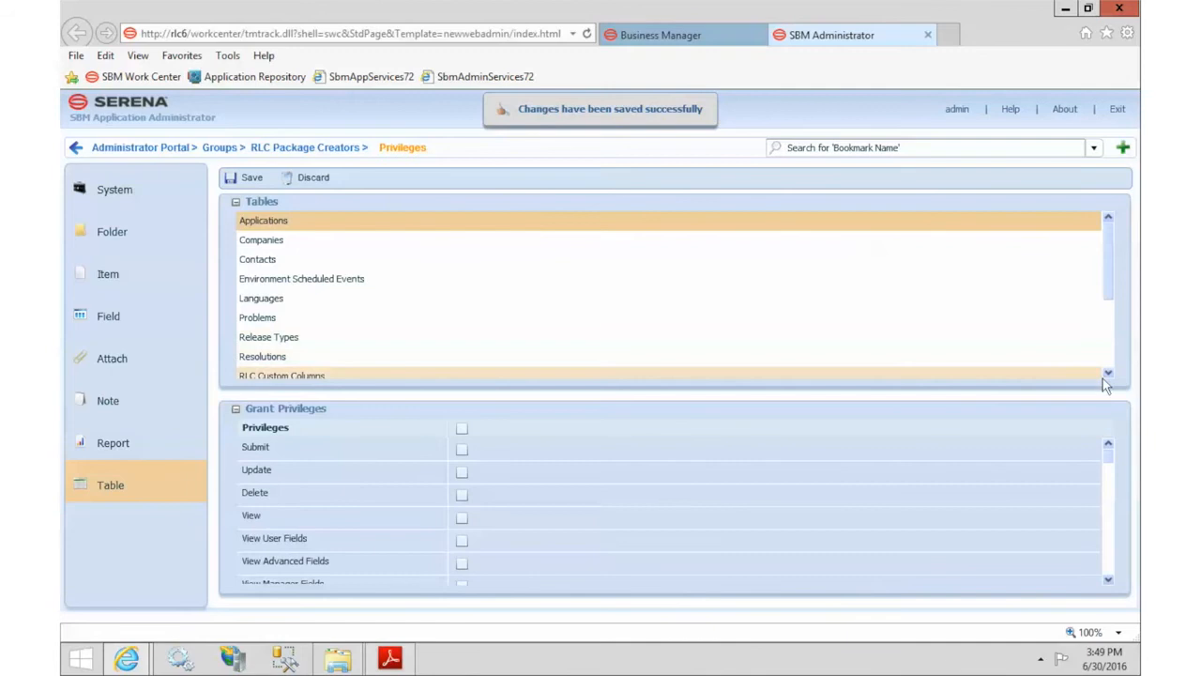
pyautogui.scroll(-4, 1108, 373)
pyautogui.click(285, 299)
pyautogui.click(461, 430)
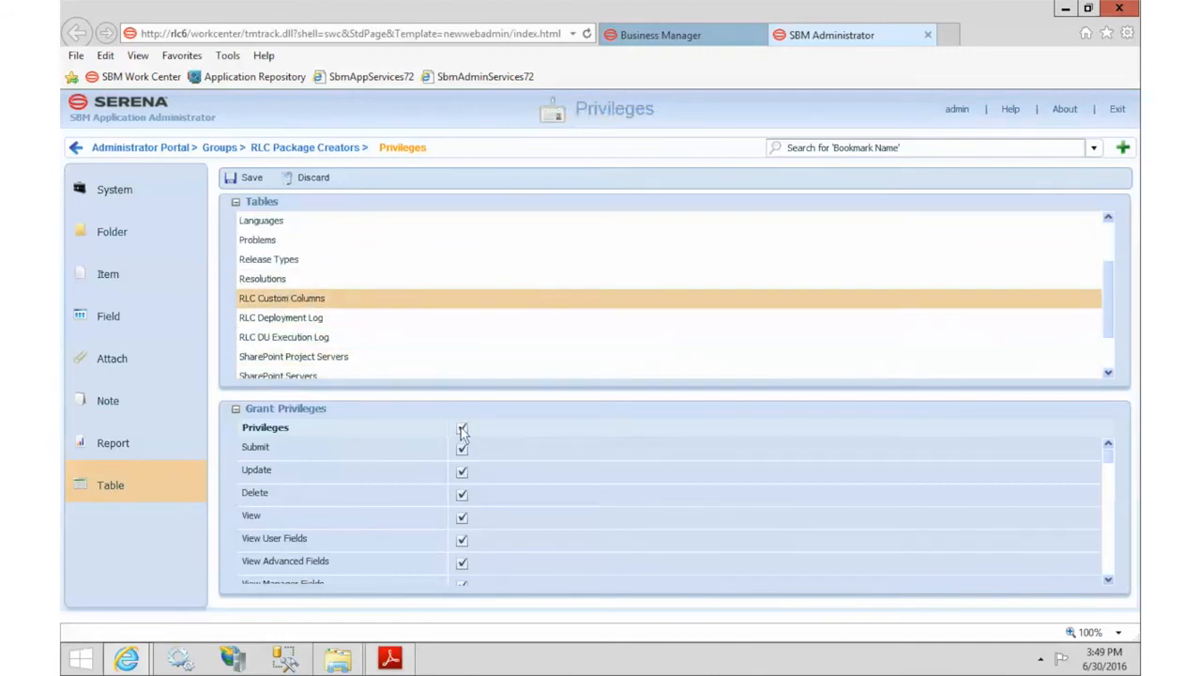
pyautogui.click(462, 450)
pyautogui.click(462, 472)
pyautogui.click(461, 495)
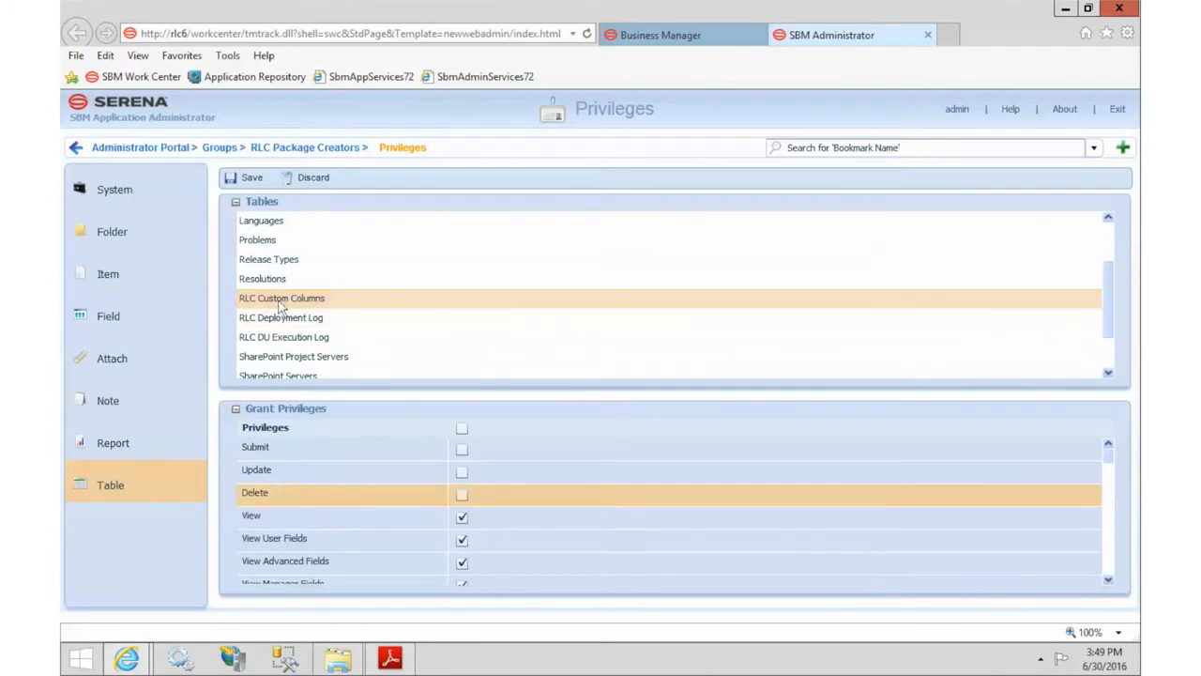
pyautogui.click(248, 179)
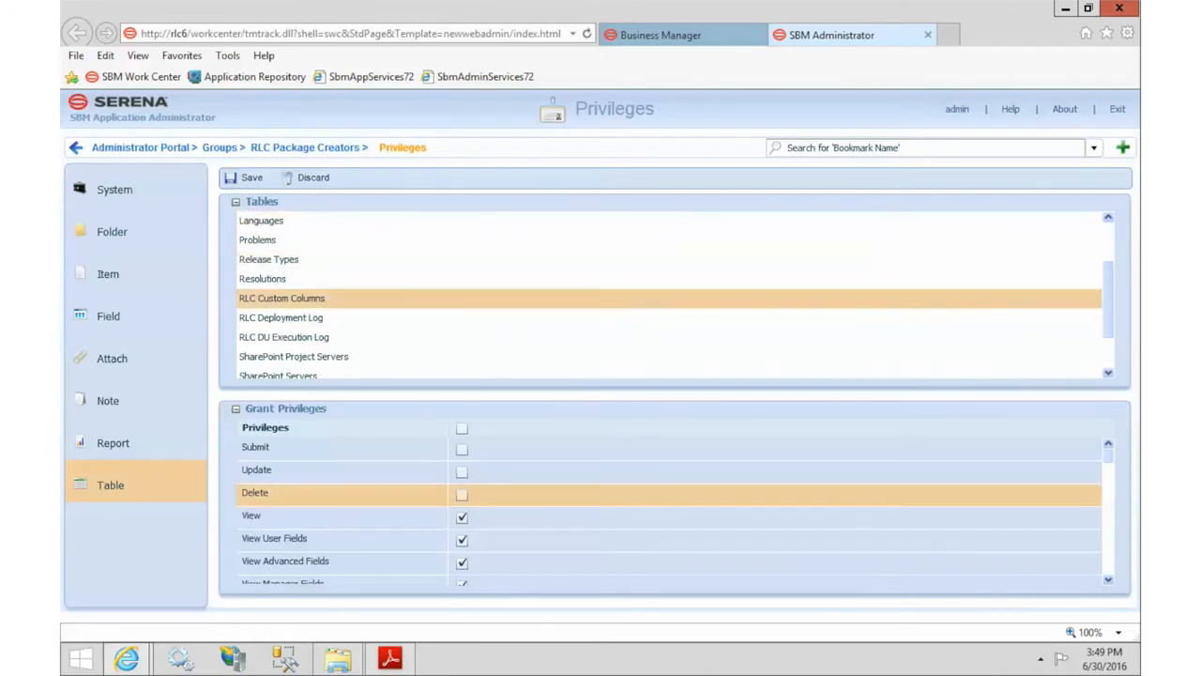
# Step: Grant RLC Package Creators all privileges on the RLC Deployment Log and RLC DU Execution Log tables, saving each
pyautogui.click(394, 319)
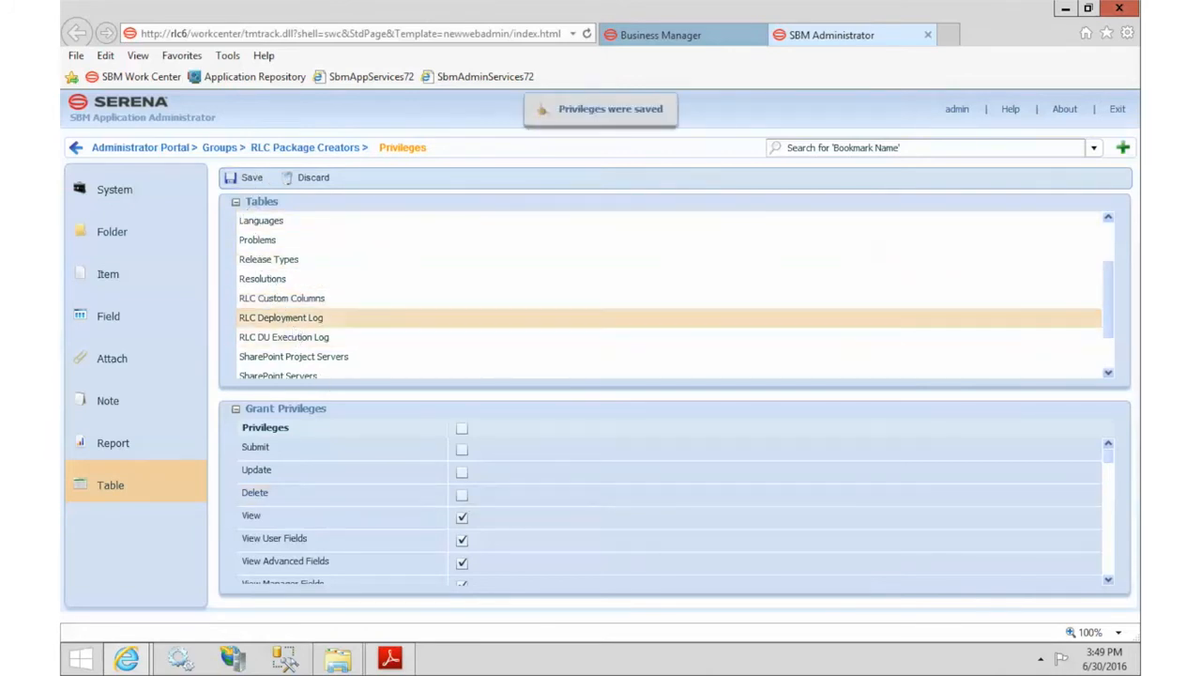
pyautogui.click(463, 429)
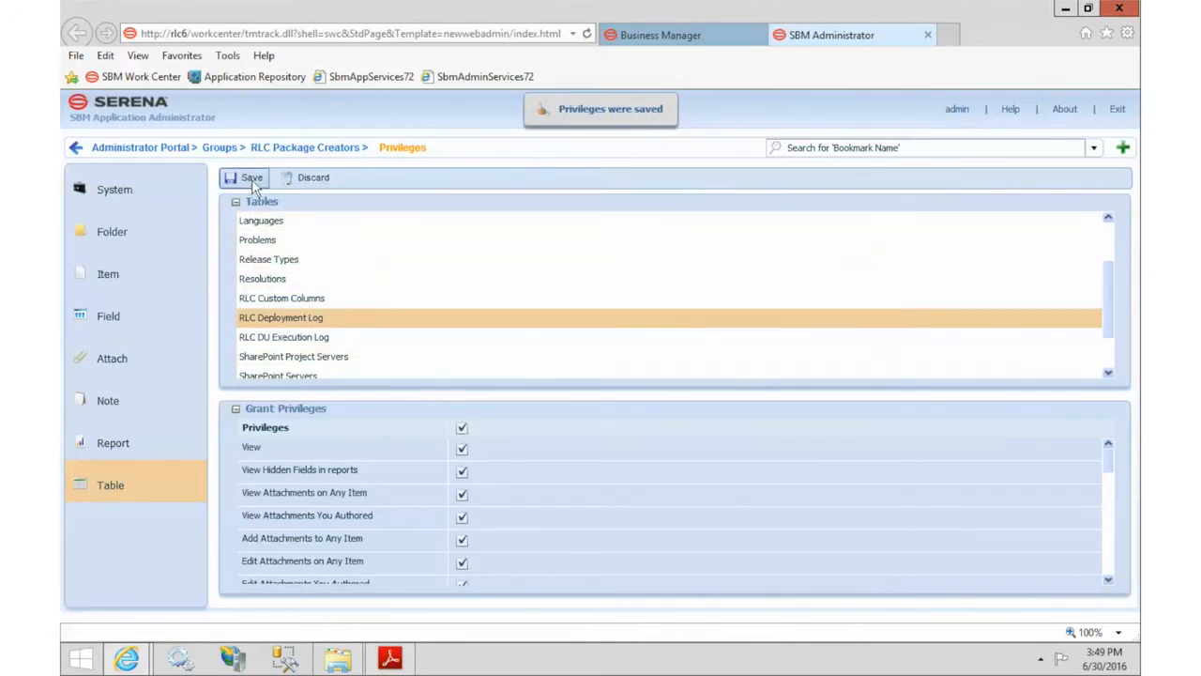
pyautogui.click(290, 337)
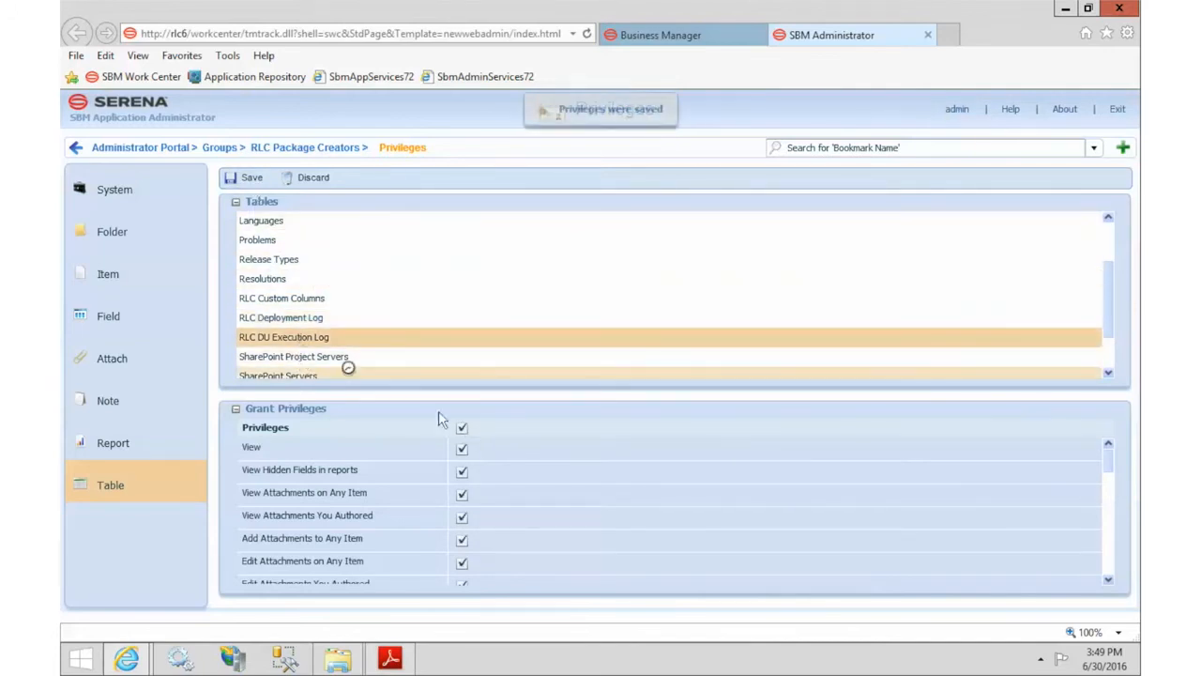
pyautogui.click(462, 430)
pyautogui.click(247, 180)
# Step: Enable the Package Creator role for RLC Package Creators in the Base Project's Release Packages Projects, checking the preceding projects' roles
pyautogui.click(314, 149)
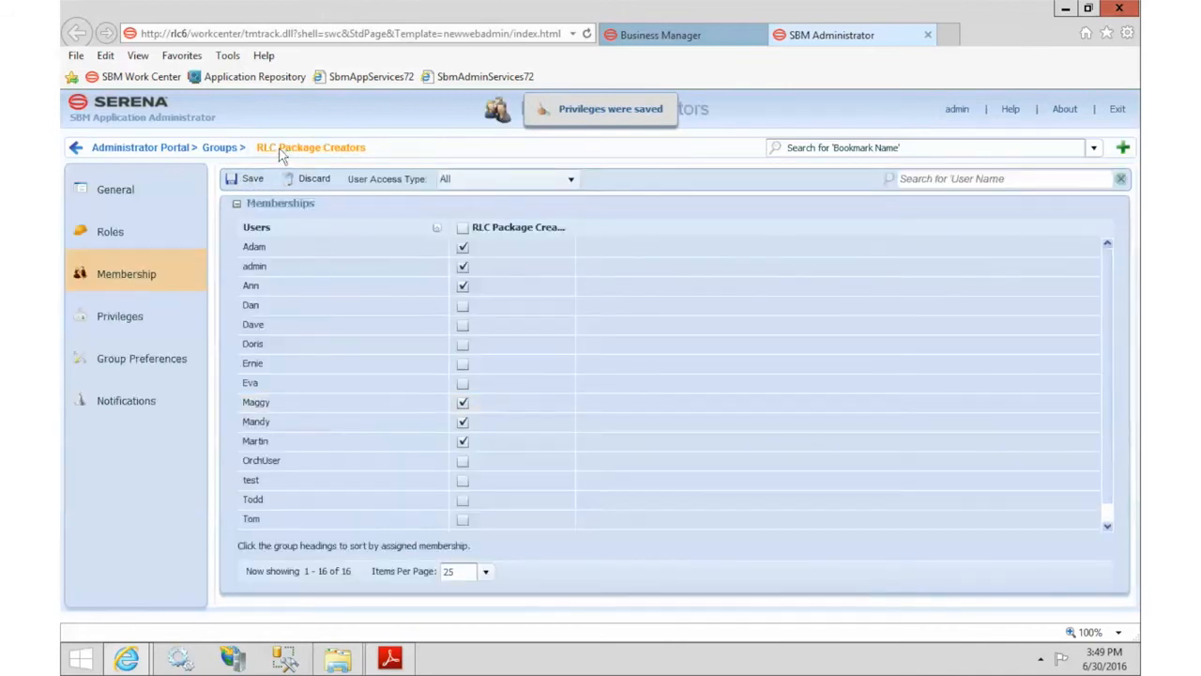
pyautogui.click(120, 236)
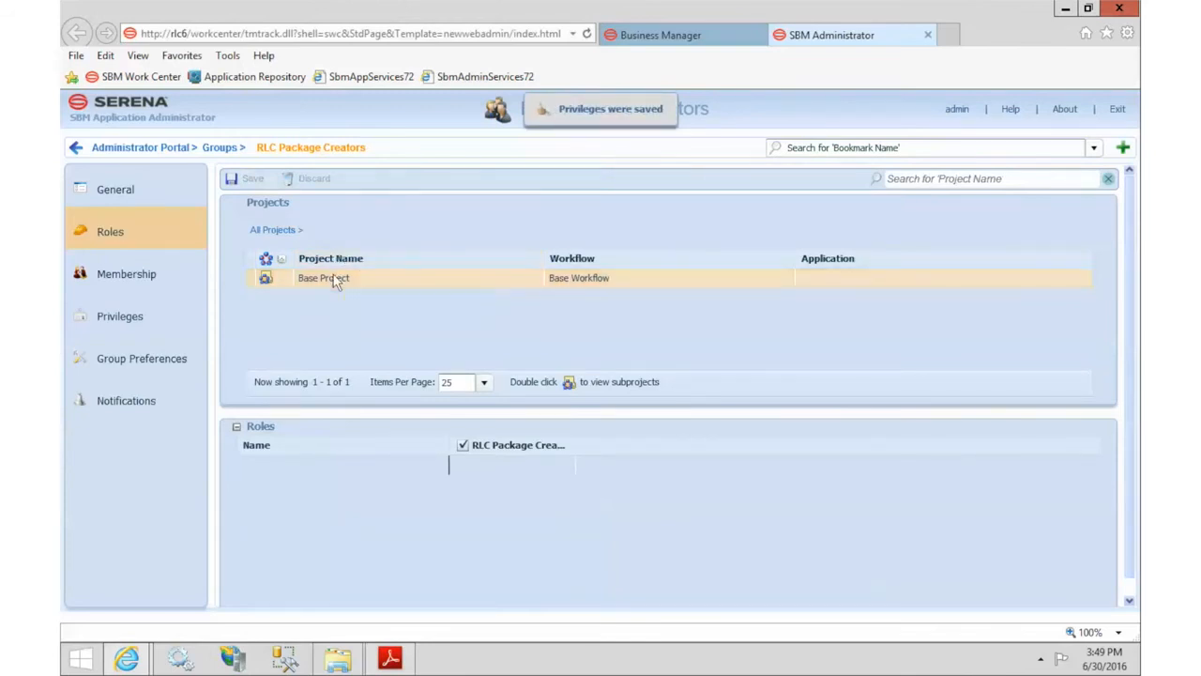
pyautogui.doubleClick(333, 274)
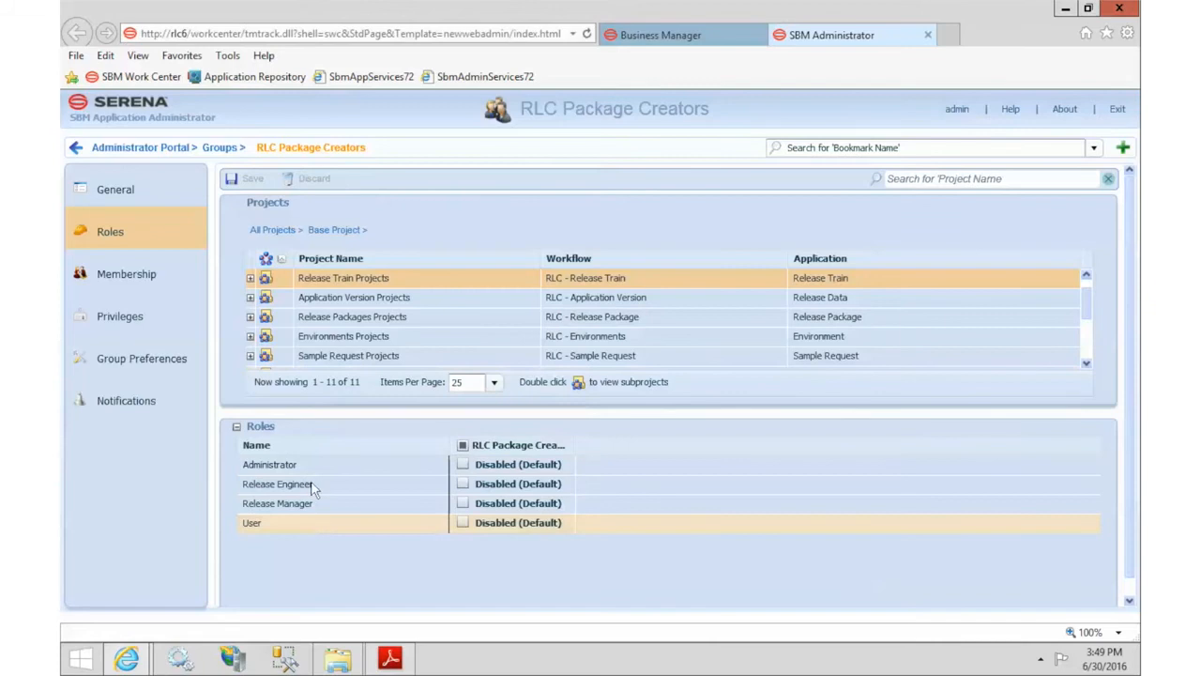
pyautogui.click(357, 300)
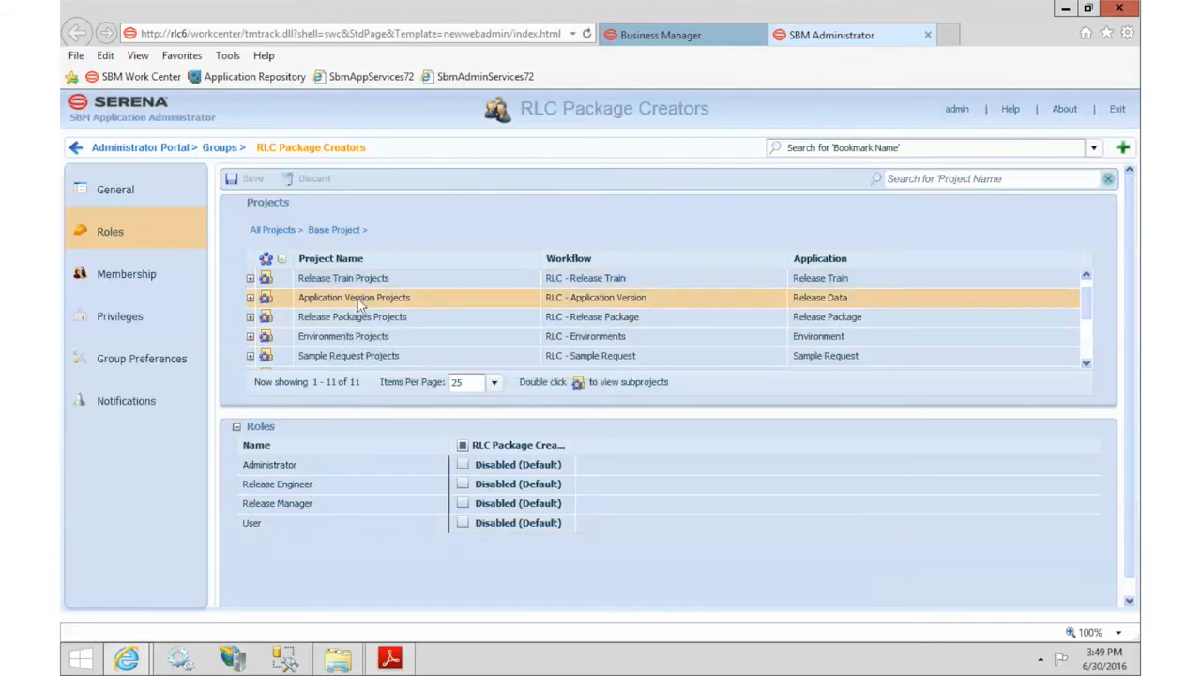
pyautogui.click(361, 319)
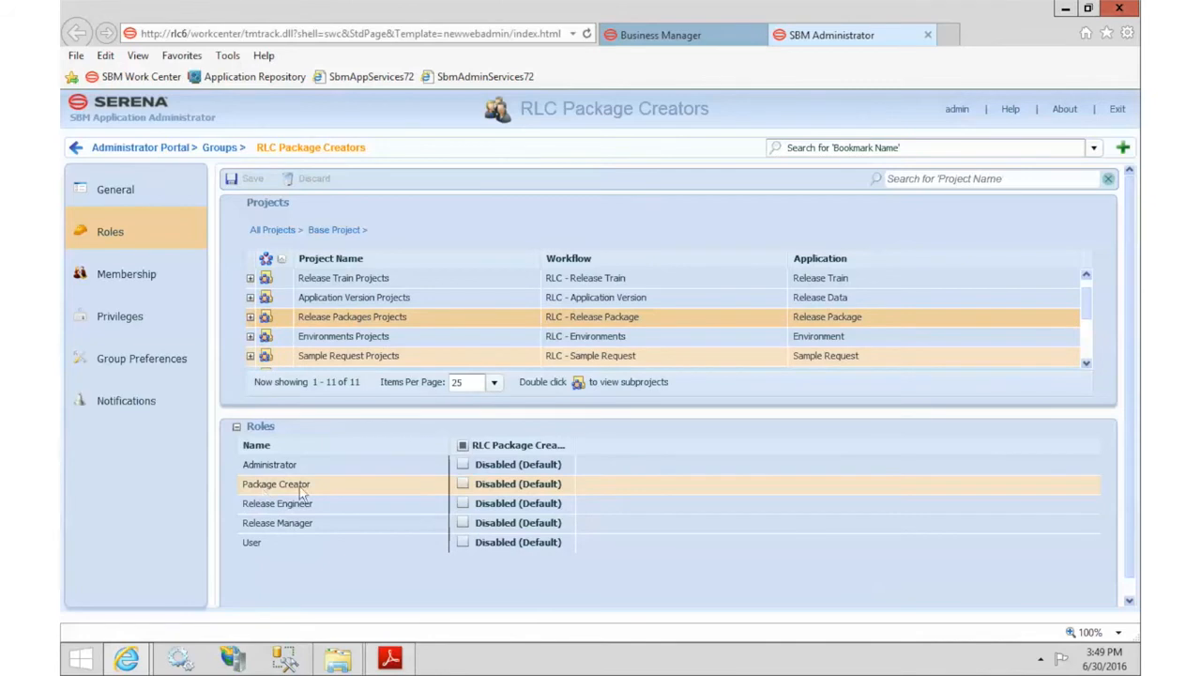
pyautogui.click(461, 484)
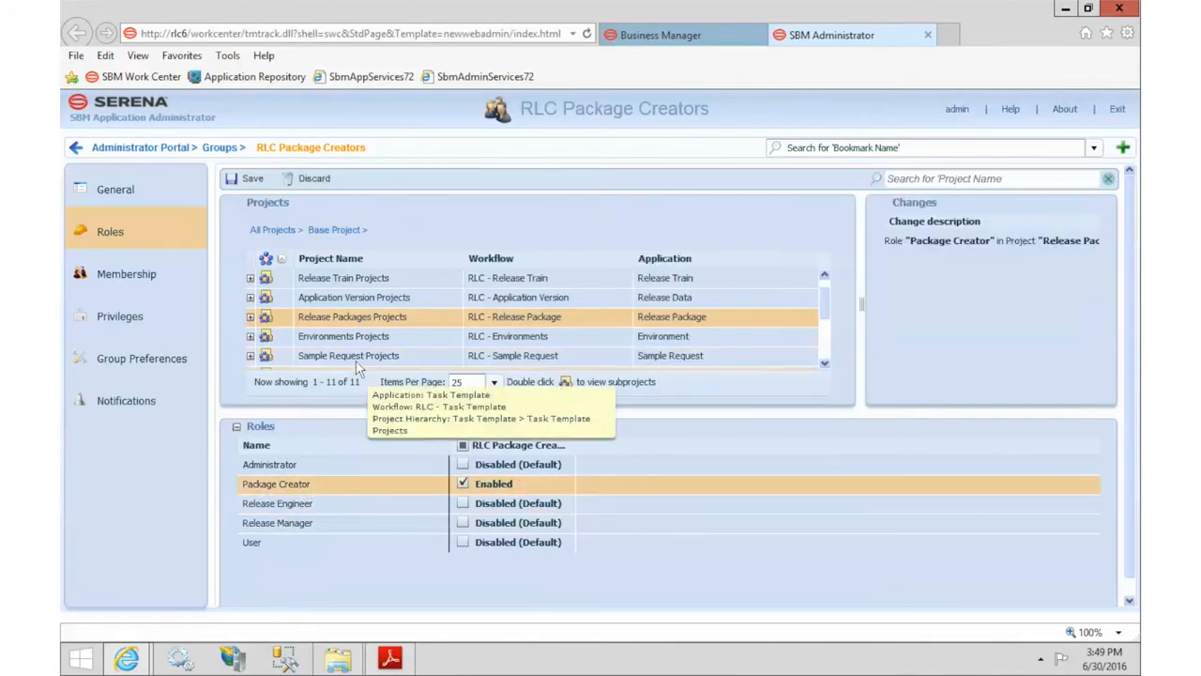
# Step: Check the roles from Sample Request Projects through Approvals Projects, and enable the Package Creator role in Deployment Path Project
pyautogui.click(396, 359)
pyautogui.scroll(-5, 807, 361)
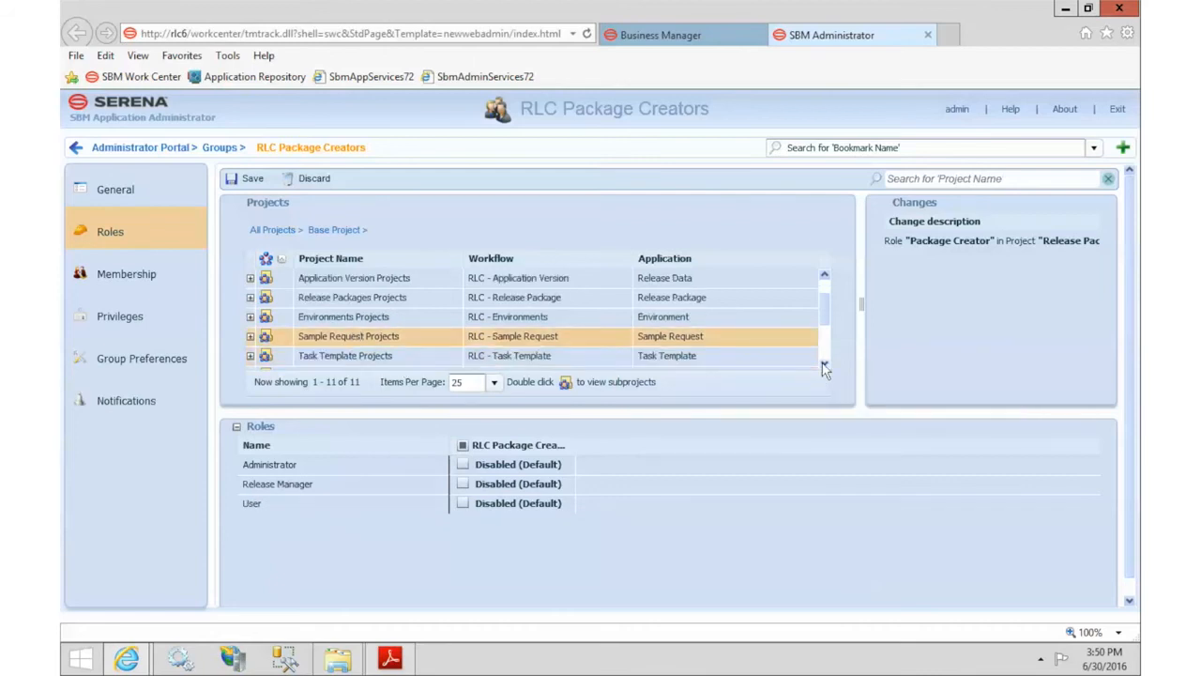
pyautogui.click(357, 279)
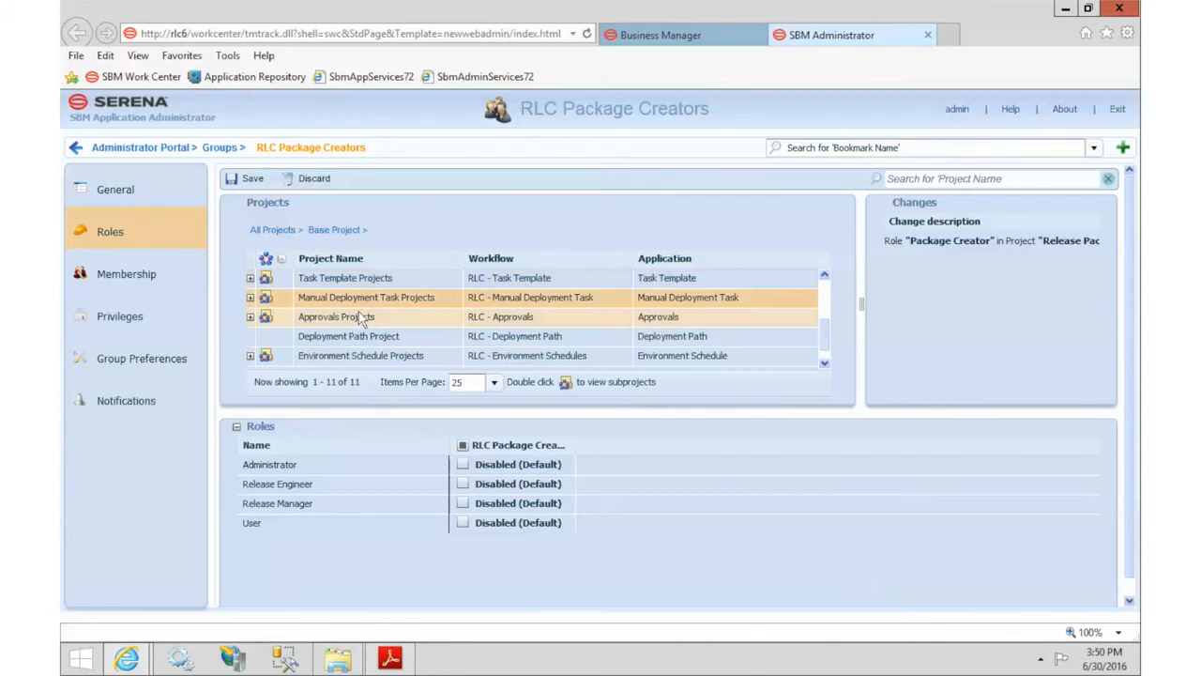
pyautogui.click(359, 314)
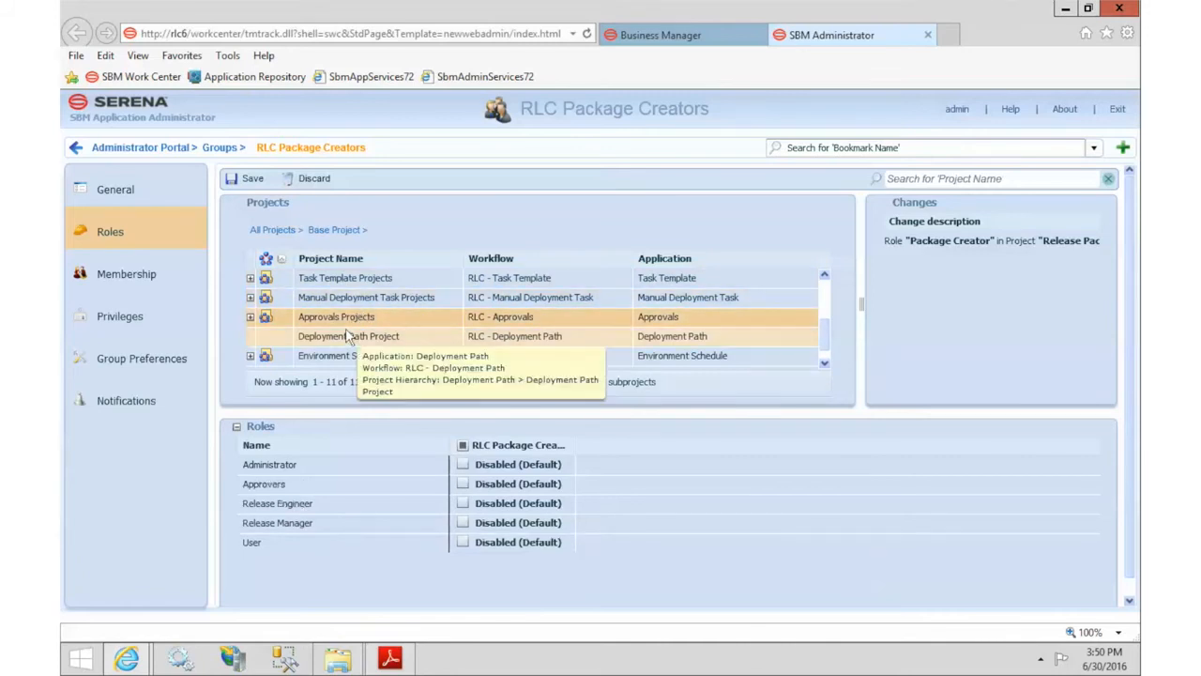
pyautogui.click(349, 339)
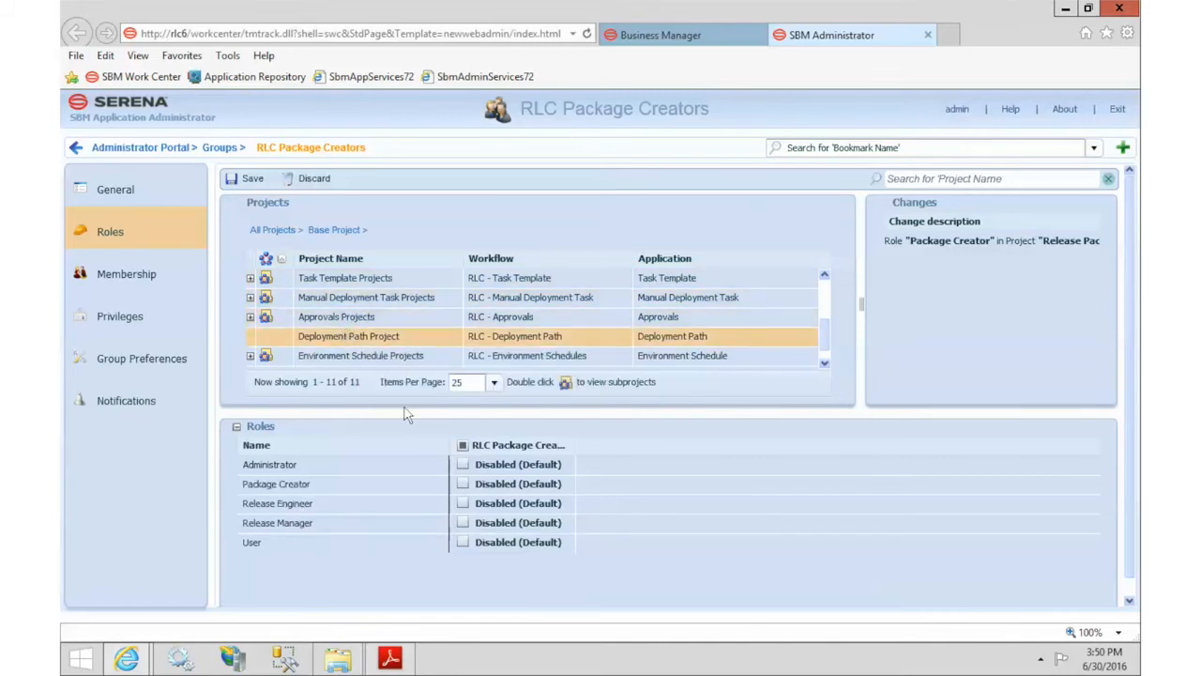
pyautogui.click(462, 484)
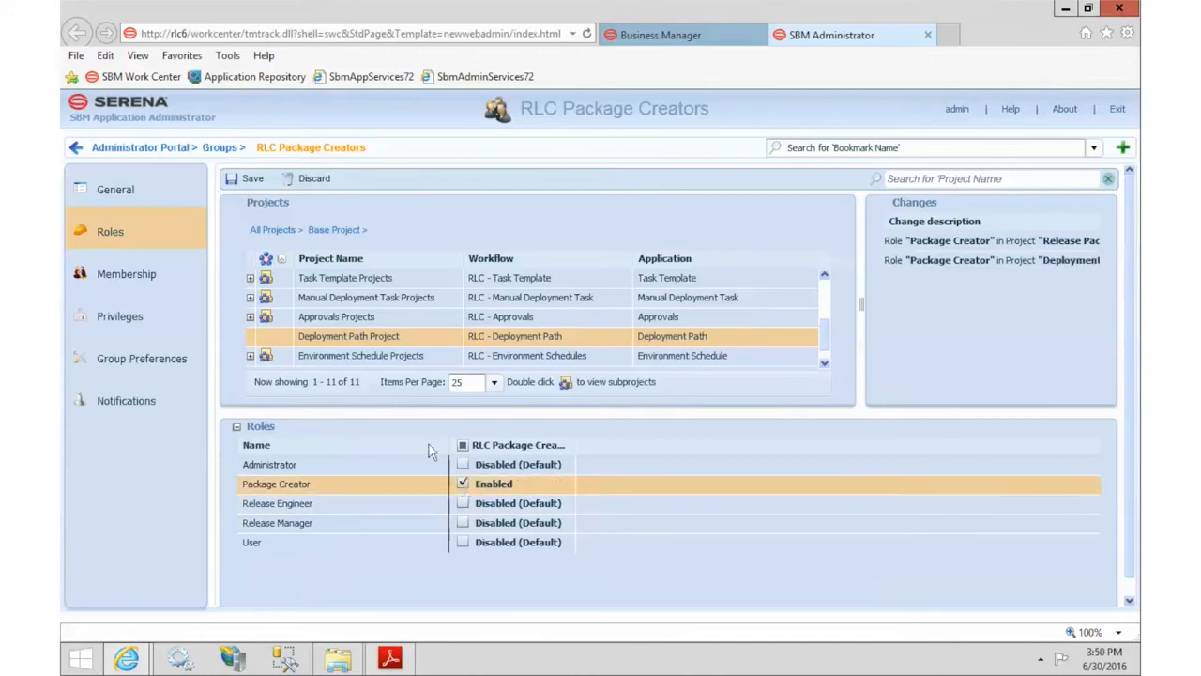
# Step: Enable the Package Creator role in Environment Schedule Projects and Path Elements Project, and save the role changes
pyautogui.click(347, 365)
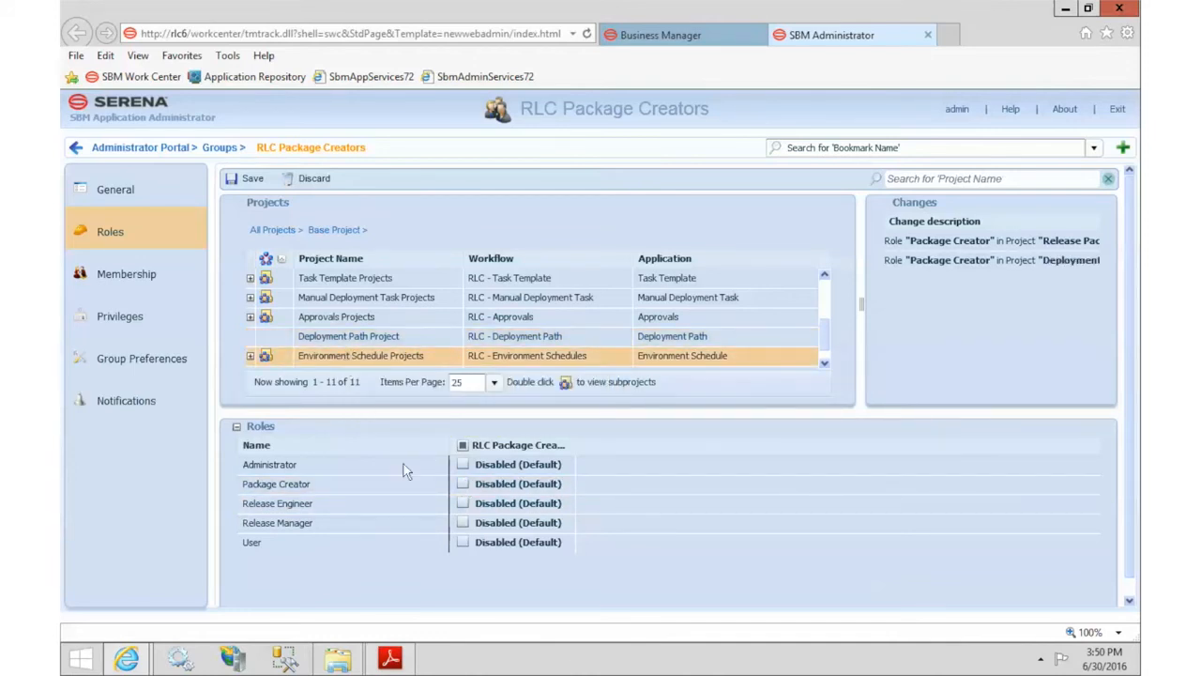
pyautogui.click(463, 484)
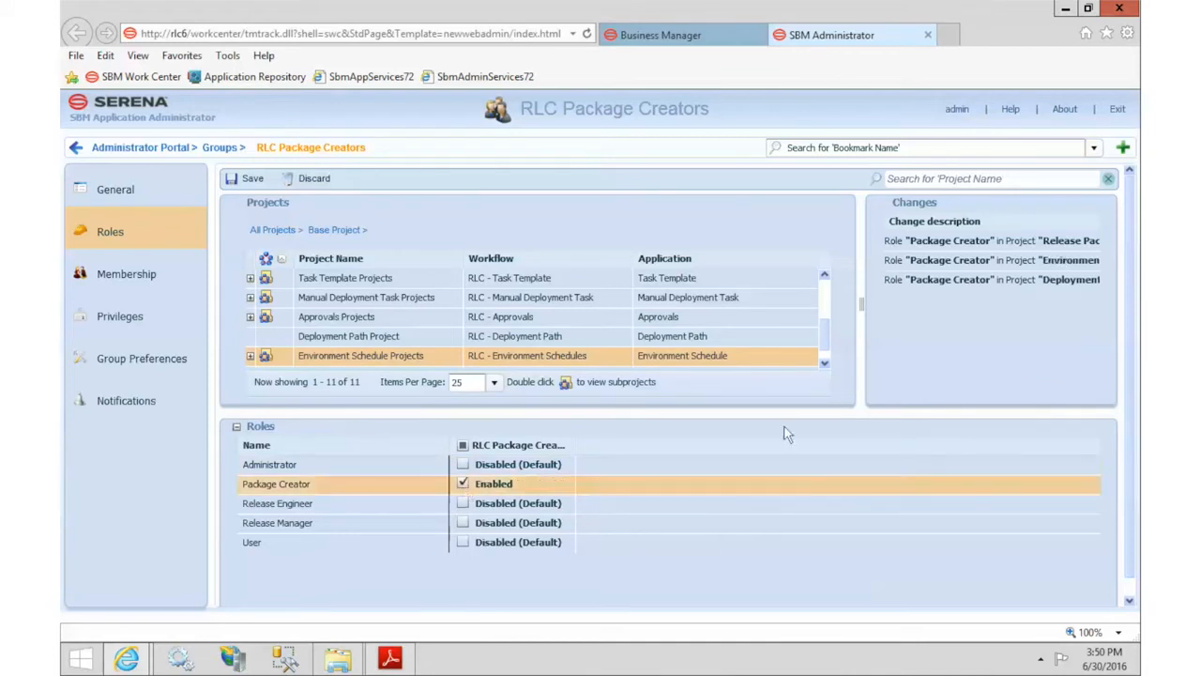
pyautogui.click(824, 364)
pyautogui.click(371, 361)
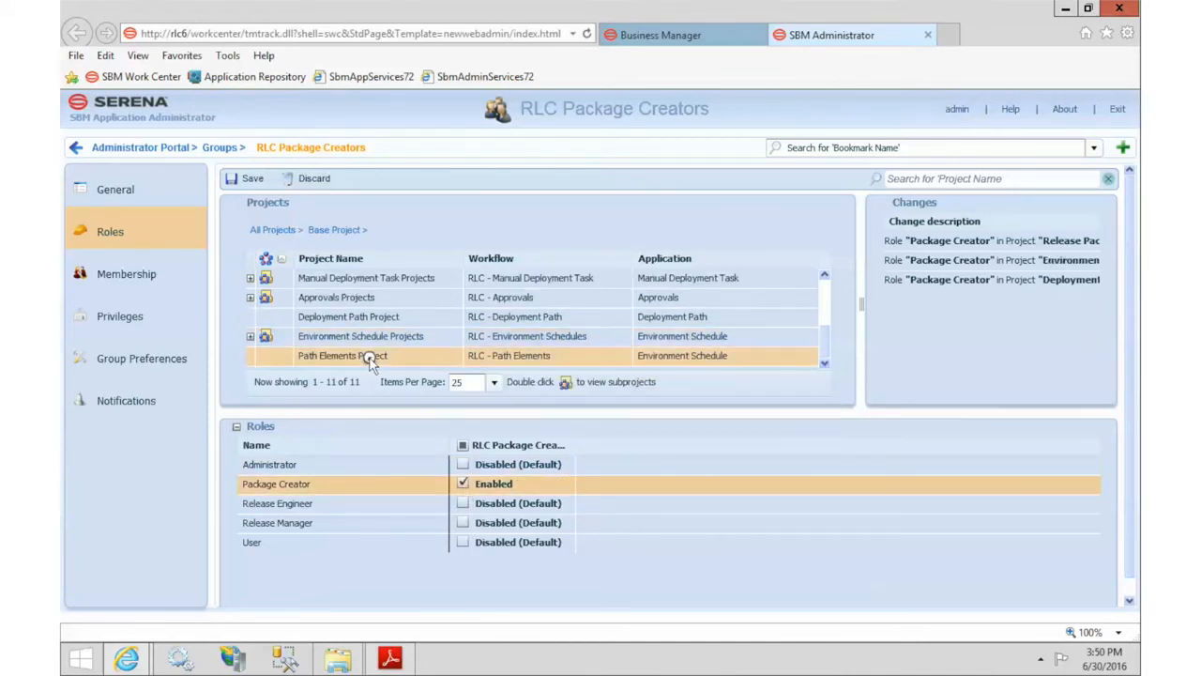
pyautogui.click(464, 484)
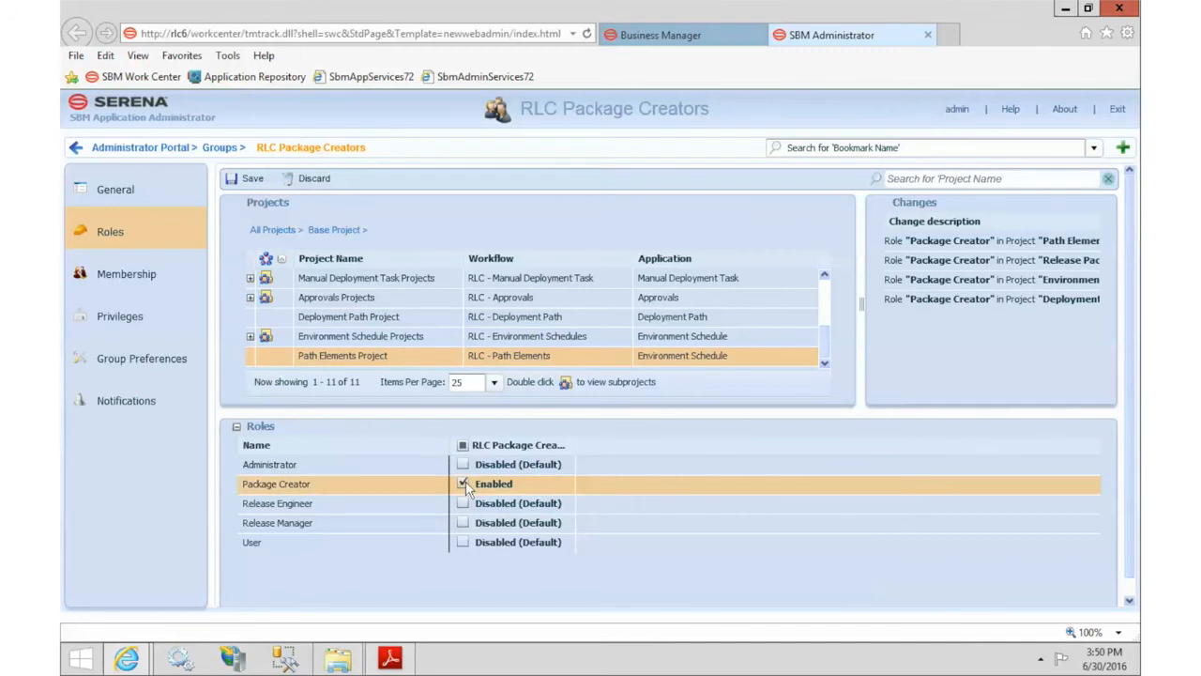
pyautogui.click(249, 180)
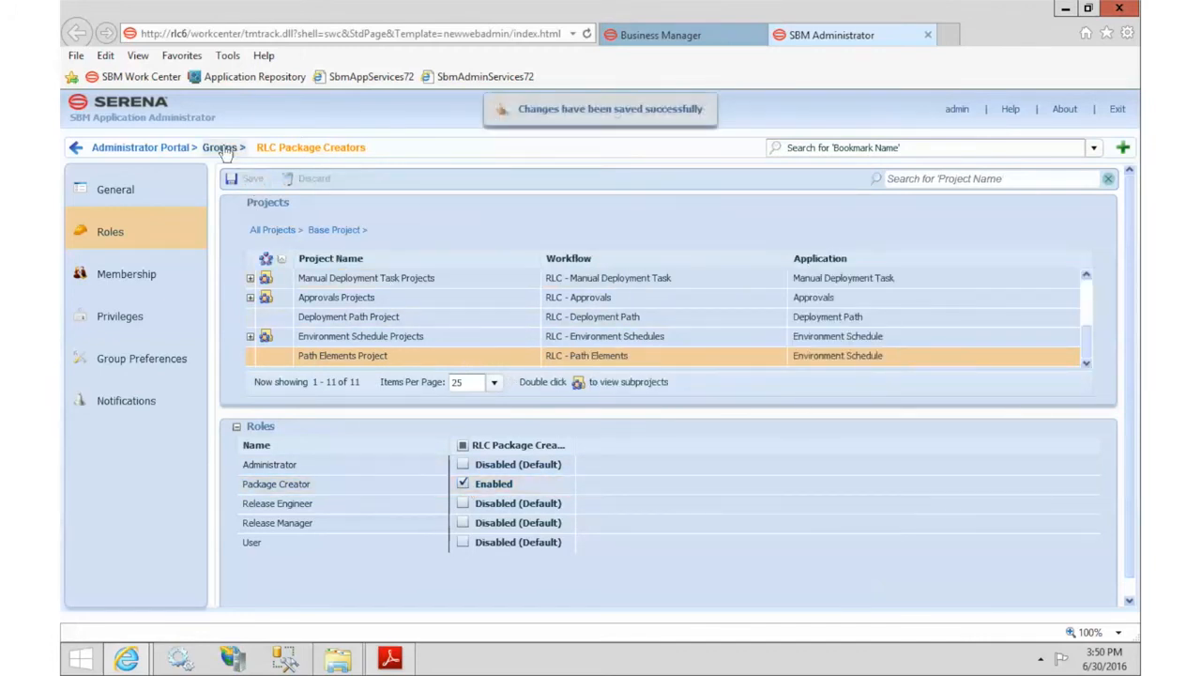
# Step: Add the two users whose names start with E as members of the RLC Release Engineers group and save the membership
pyautogui.click(223, 148)
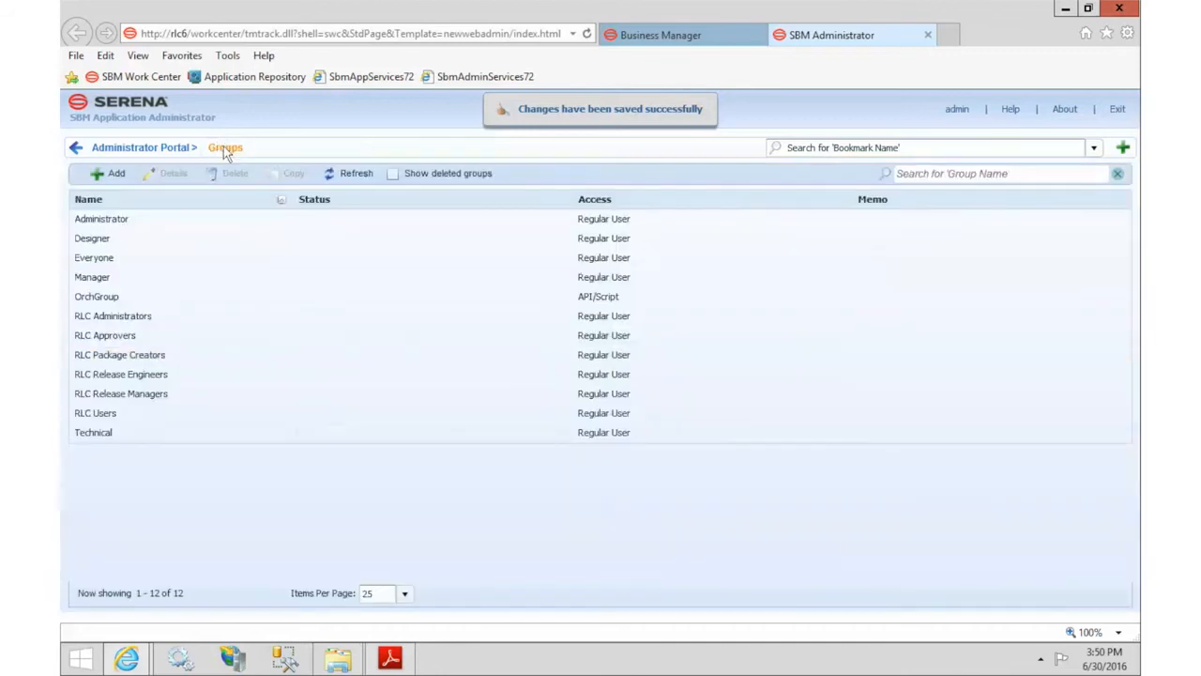
pyautogui.doubleClick(162, 374)
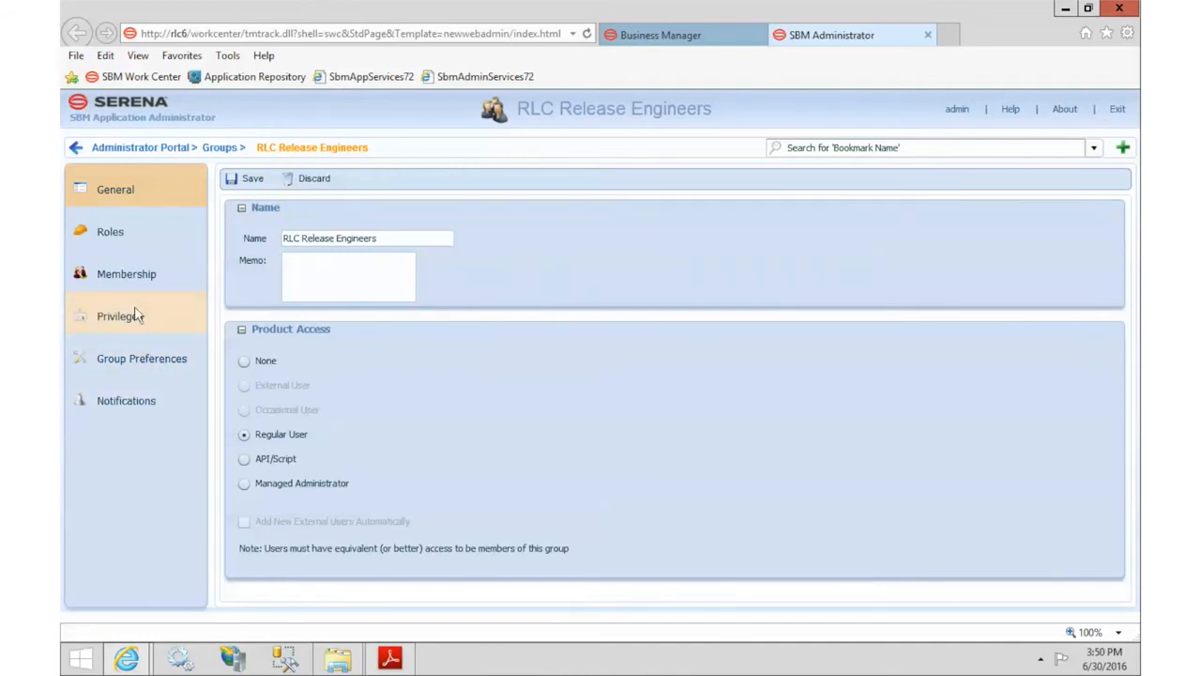
pyautogui.click(137, 273)
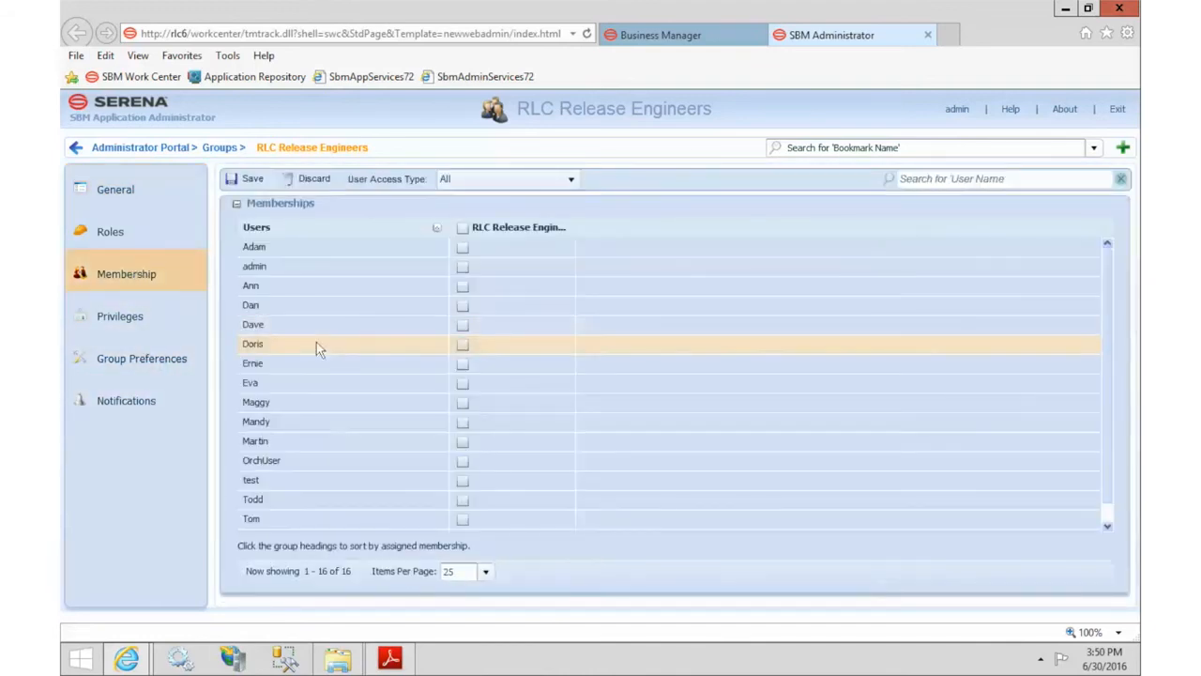
pyautogui.click(463, 365)
pyautogui.click(464, 384)
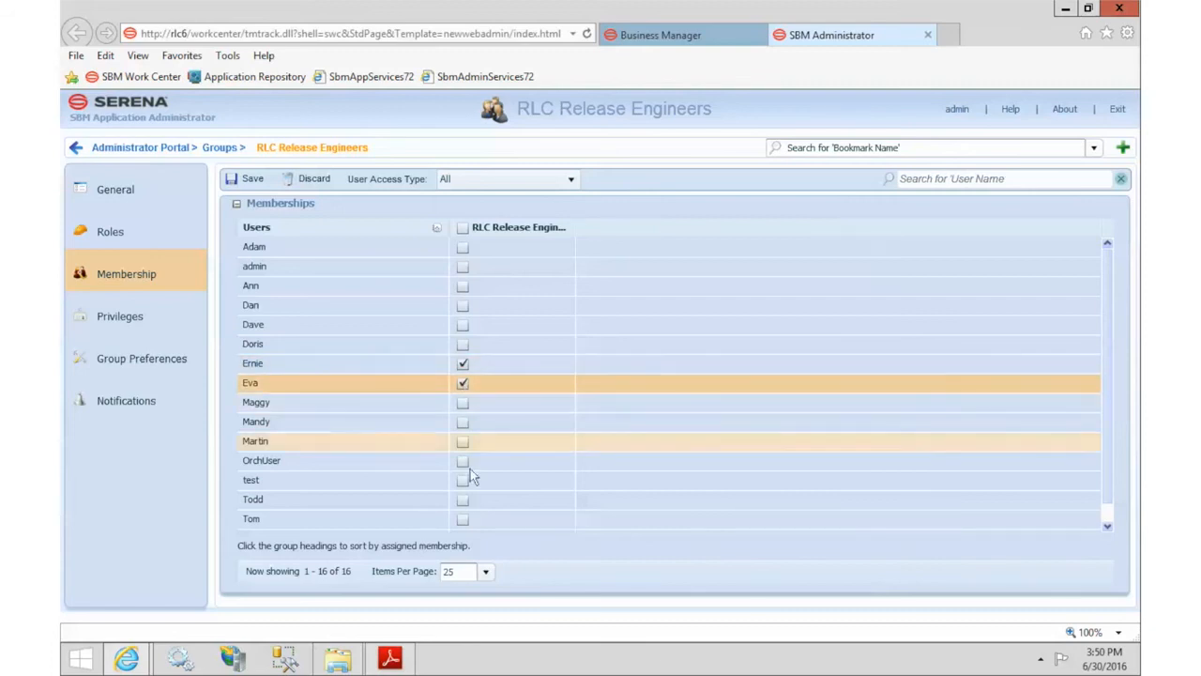
pyautogui.click(251, 185)
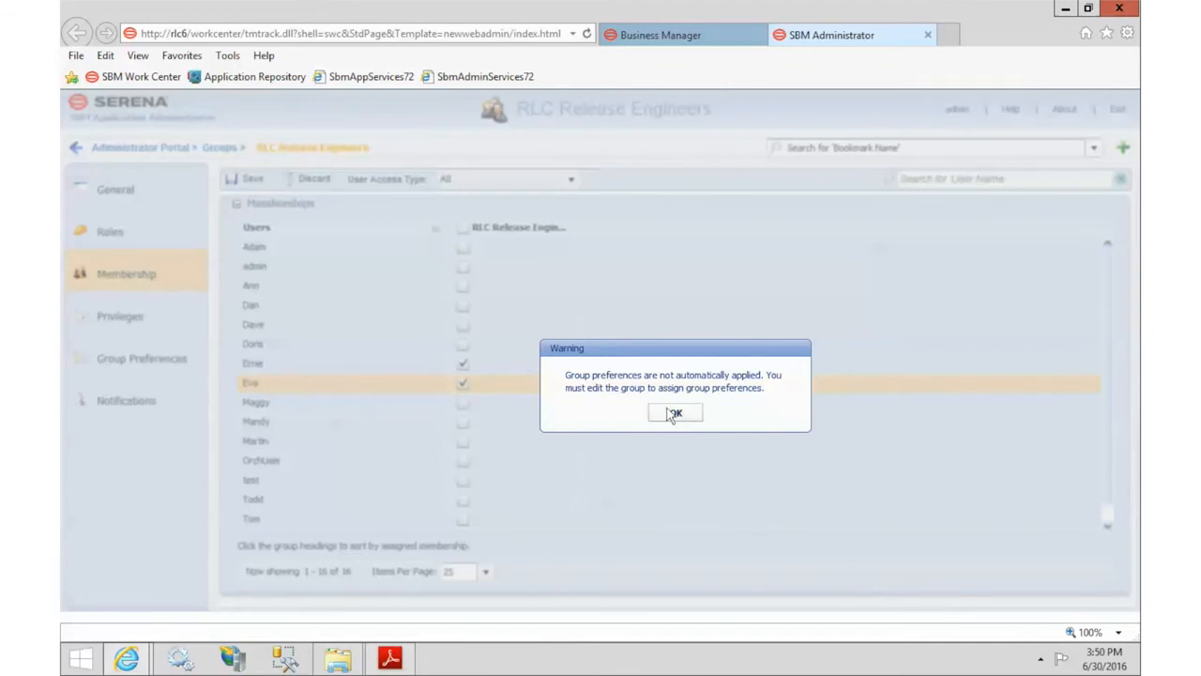
pyautogui.click(672, 413)
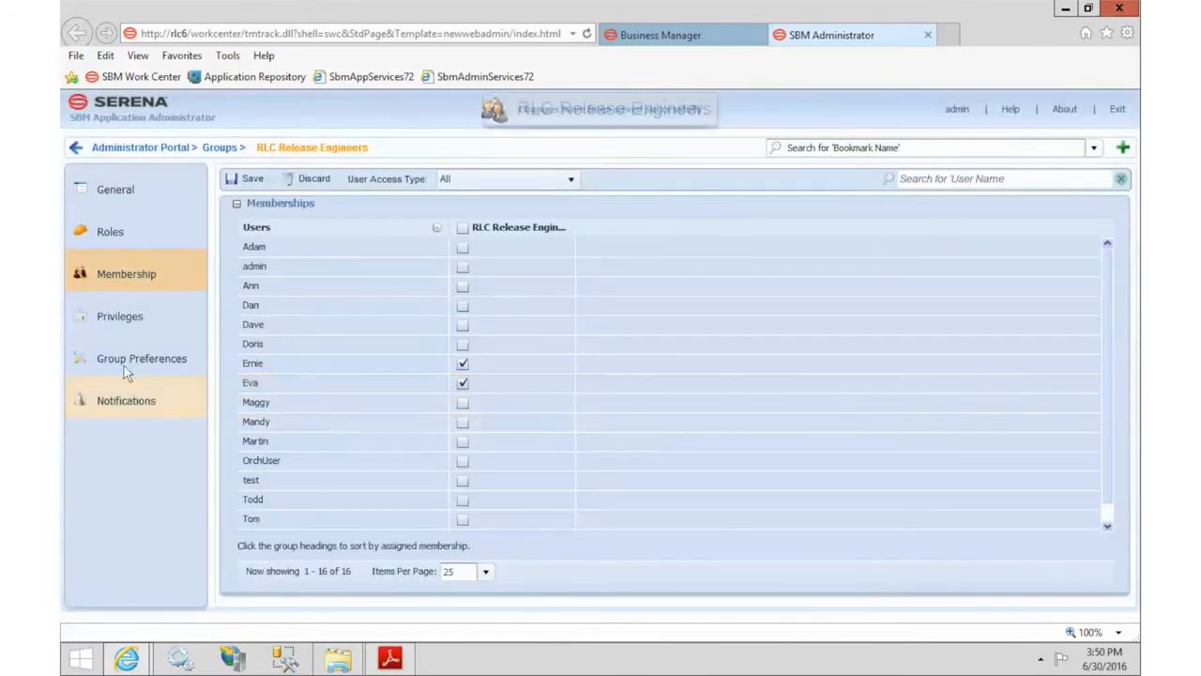
# Step: Grant RLC Release Engineers all privileges on the RLC Custom Columns table except Submit, Update and Delete, and save them
pyautogui.click(126, 319)
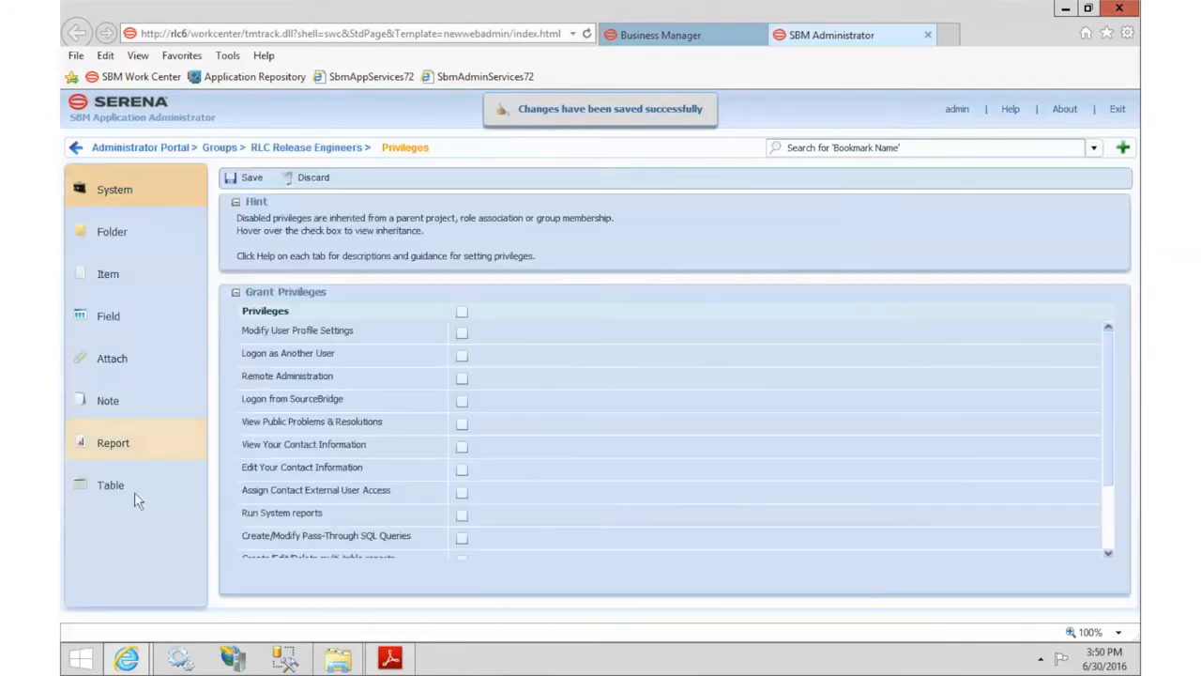
pyautogui.click(122, 484)
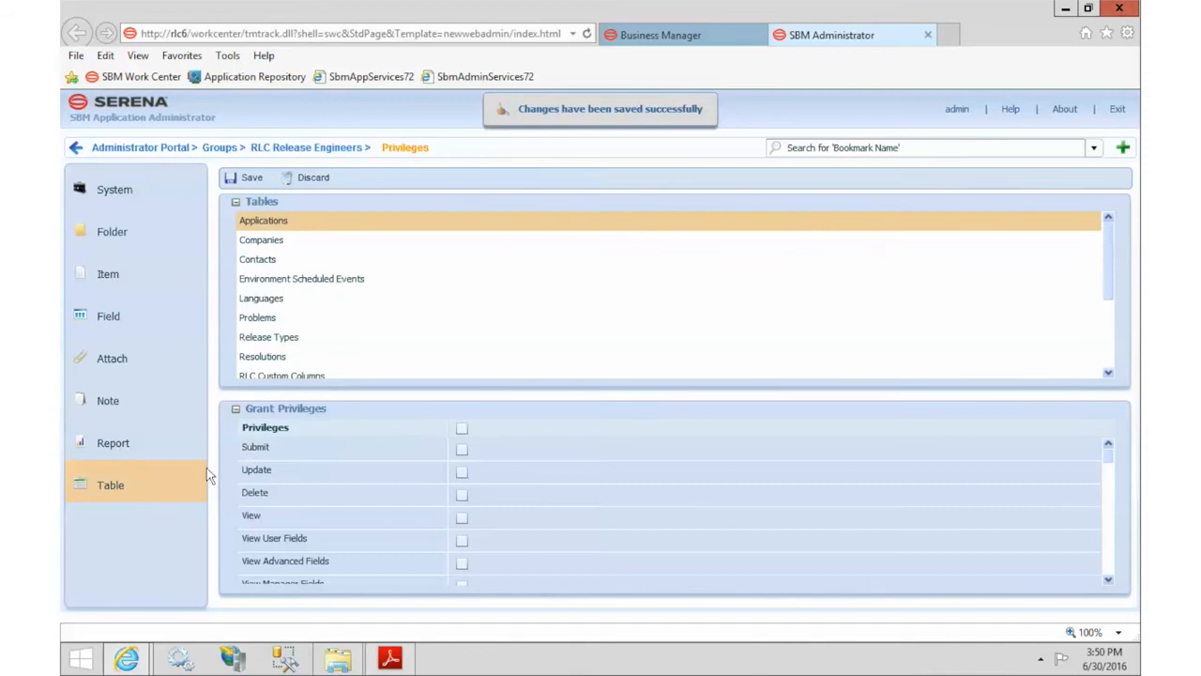
pyautogui.click(1109, 372)
pyautogui.click(1108, 373)
pyautogui.click(413, 260)
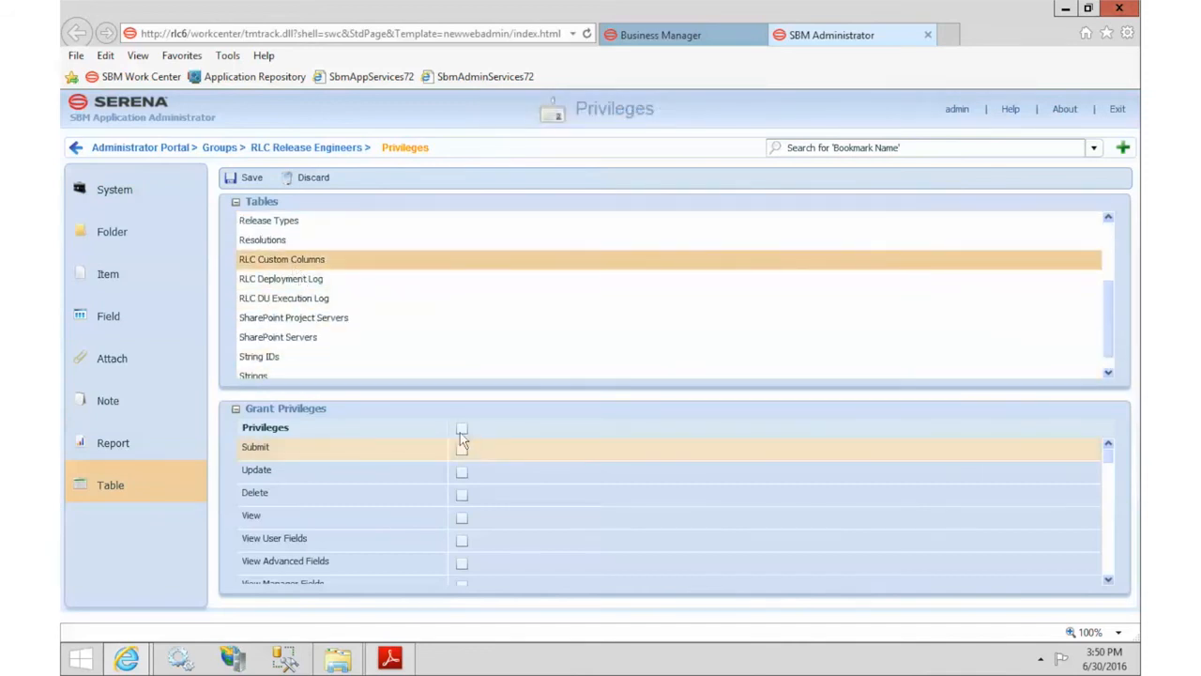
pyautogui.click(461, 428)
pyautogui.click(462, 449)
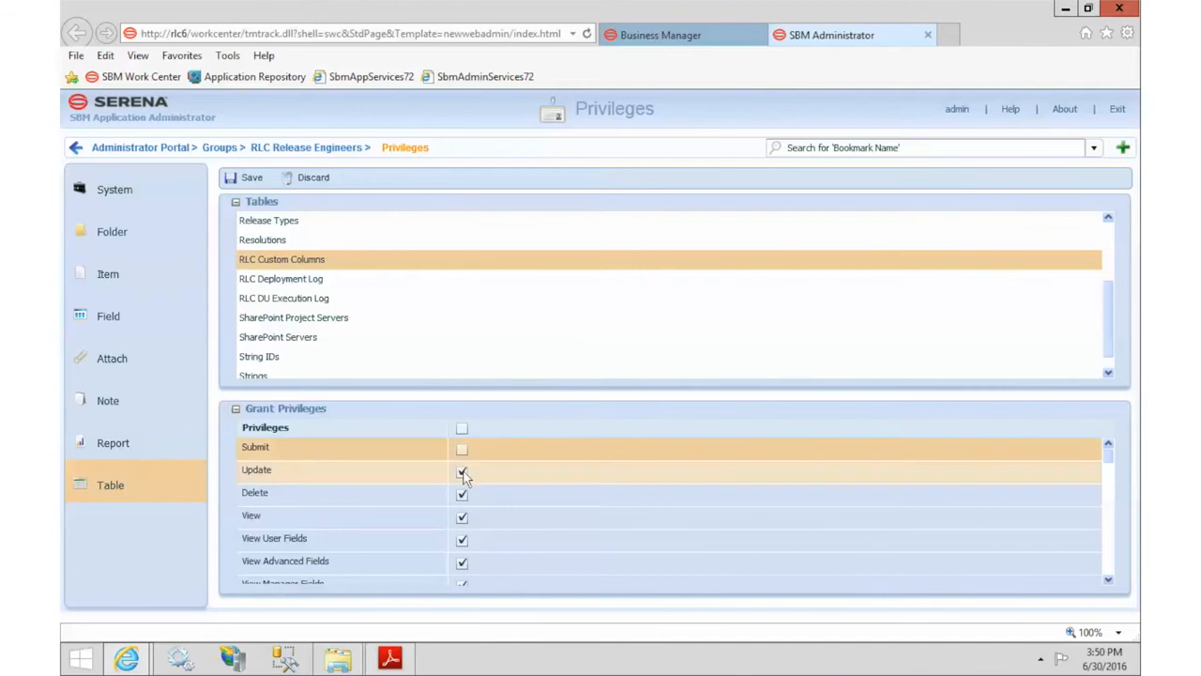
pyautogui.click(464, 473)
pyautogui.click(464, 491)
pyautogui.click(249, 178)
# Step: Grant RLC Release Engineers all privileges on the RLC Deployment Log and RLC DU Execution Log tables, saving each
pyautogui.click(280, 279)
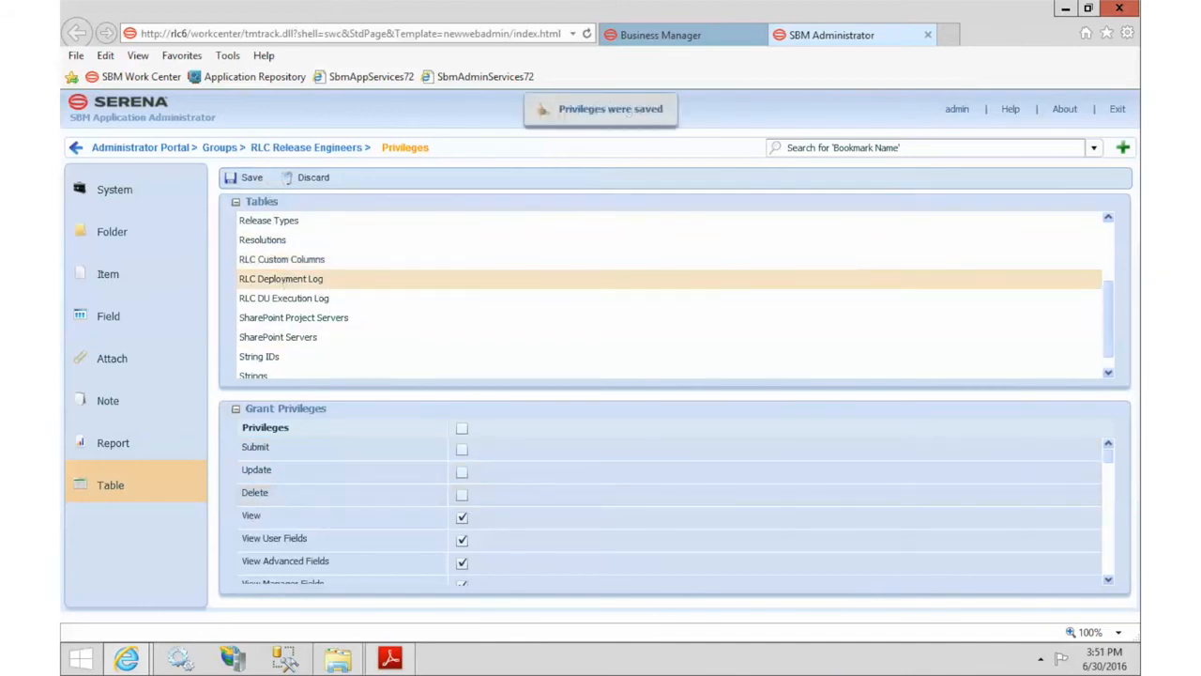
pyautogui.click(462, 430)
pyautogui.click(249, 178)
pyautogui.click(292, 301)
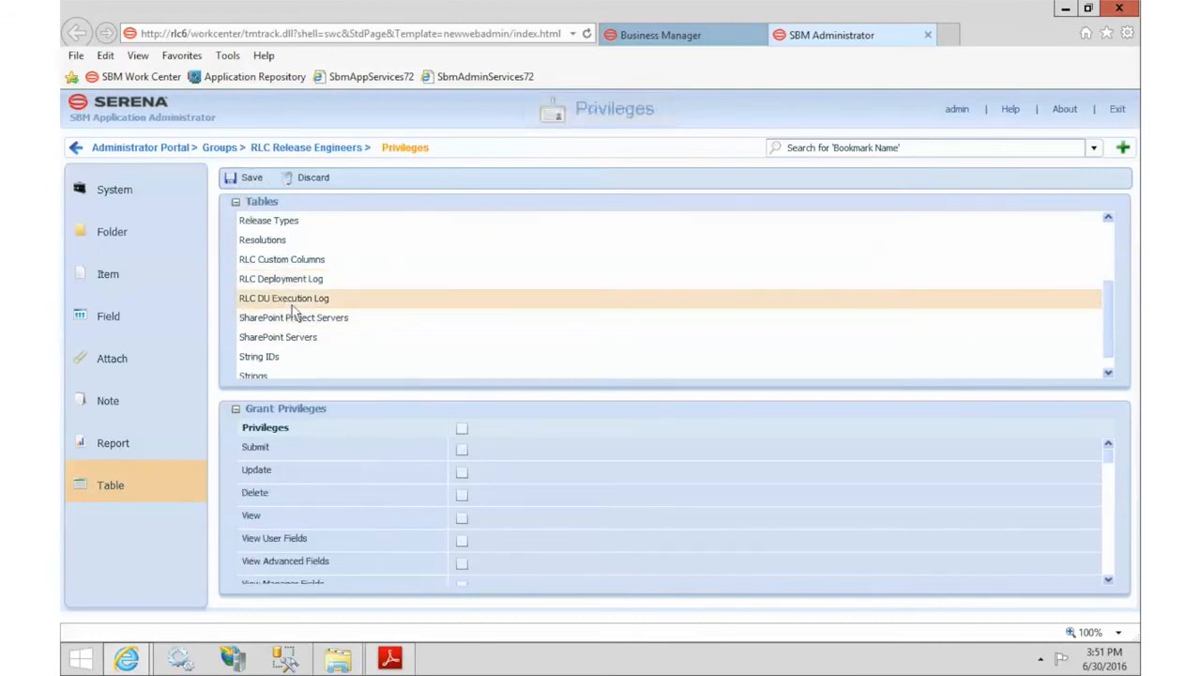
pyautogui.click(462, 429)
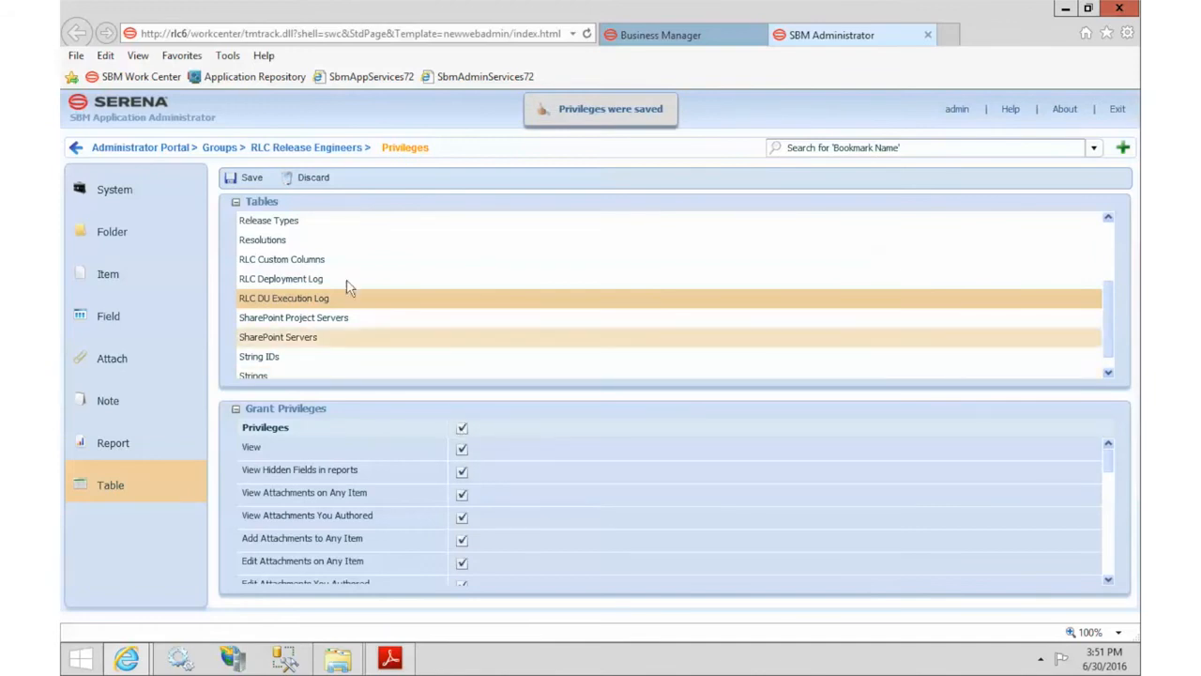
pyautogui.click(250, 177)
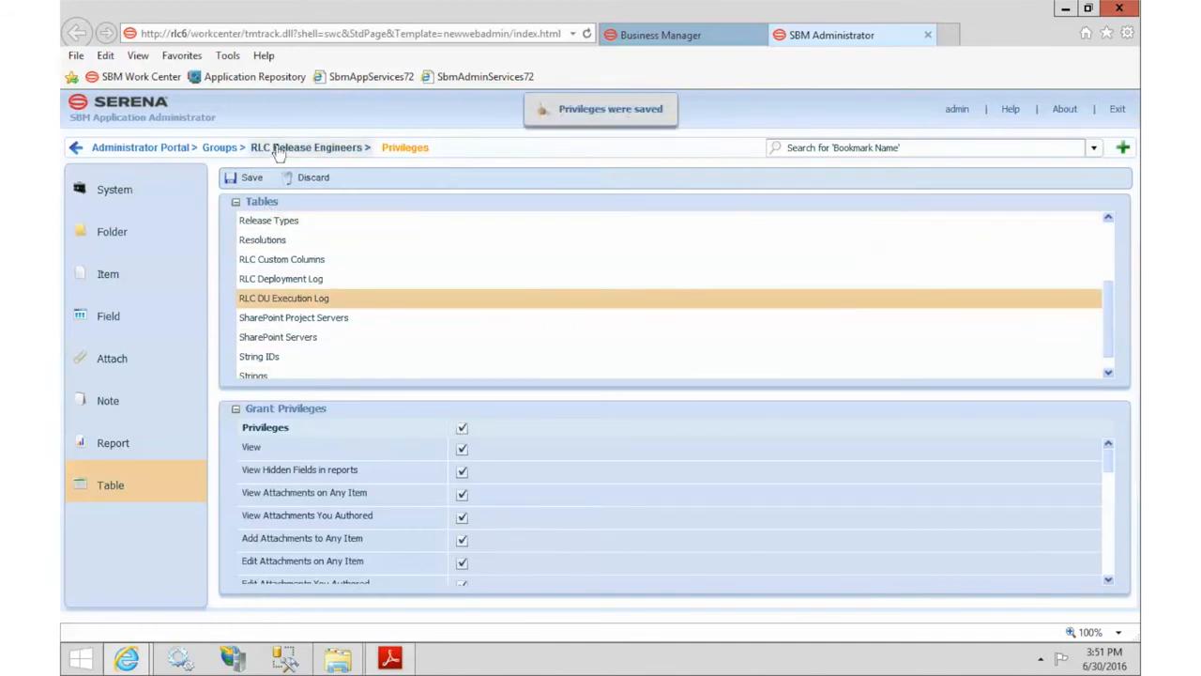
# Step: Enable the Release Engineer role for RLC Release Engineers in the Base Project's Release Train, Application Version, Release Packages and Environments Projects
pyautogui.click(279, 150)
pyautogui.click(112, 232)
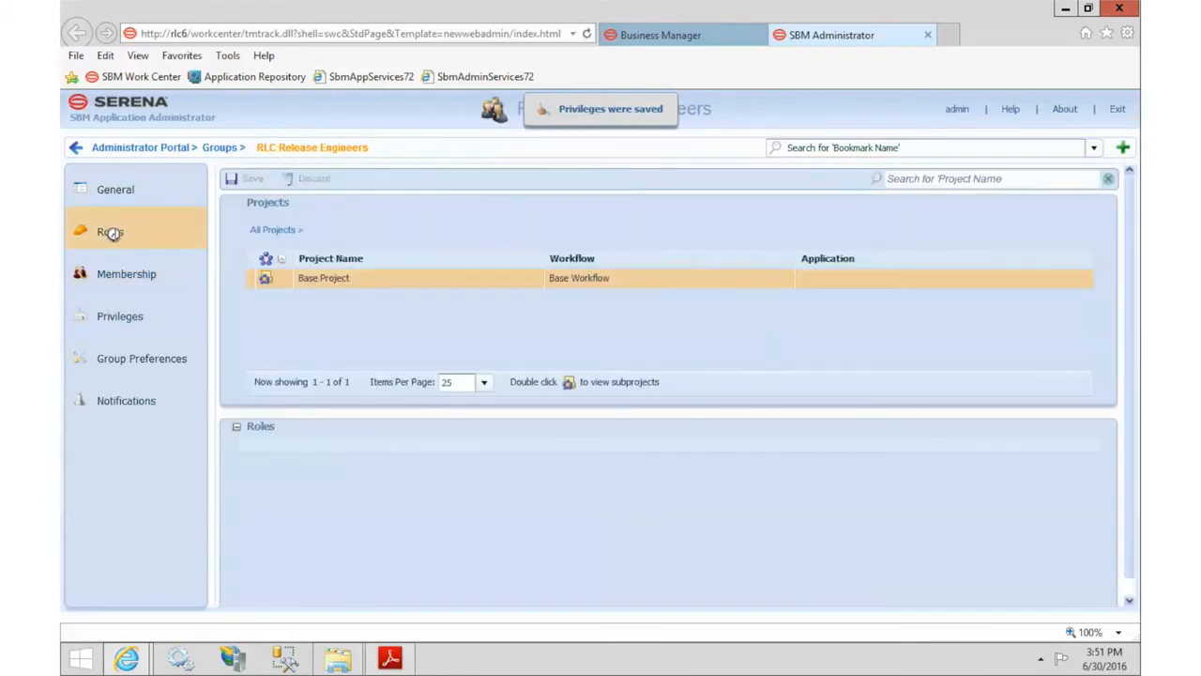
pyautogui.doubleClick(354, 282)
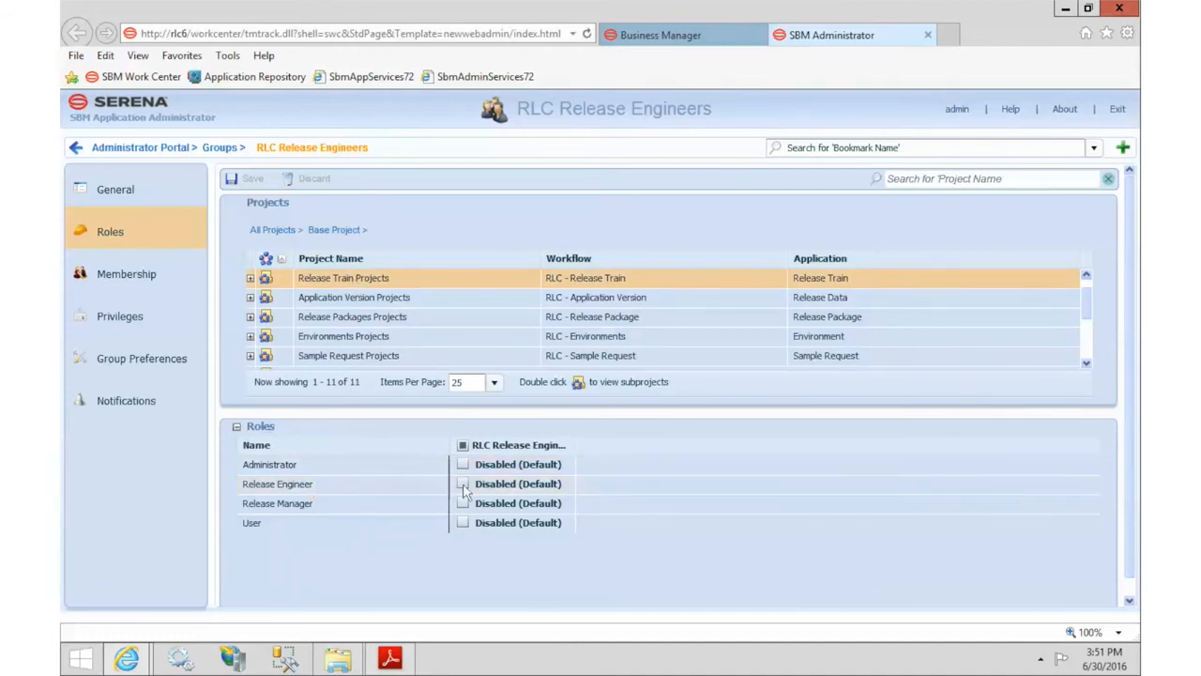
pyautogui.click(462, 484)
pyautogui.click(359, 295)
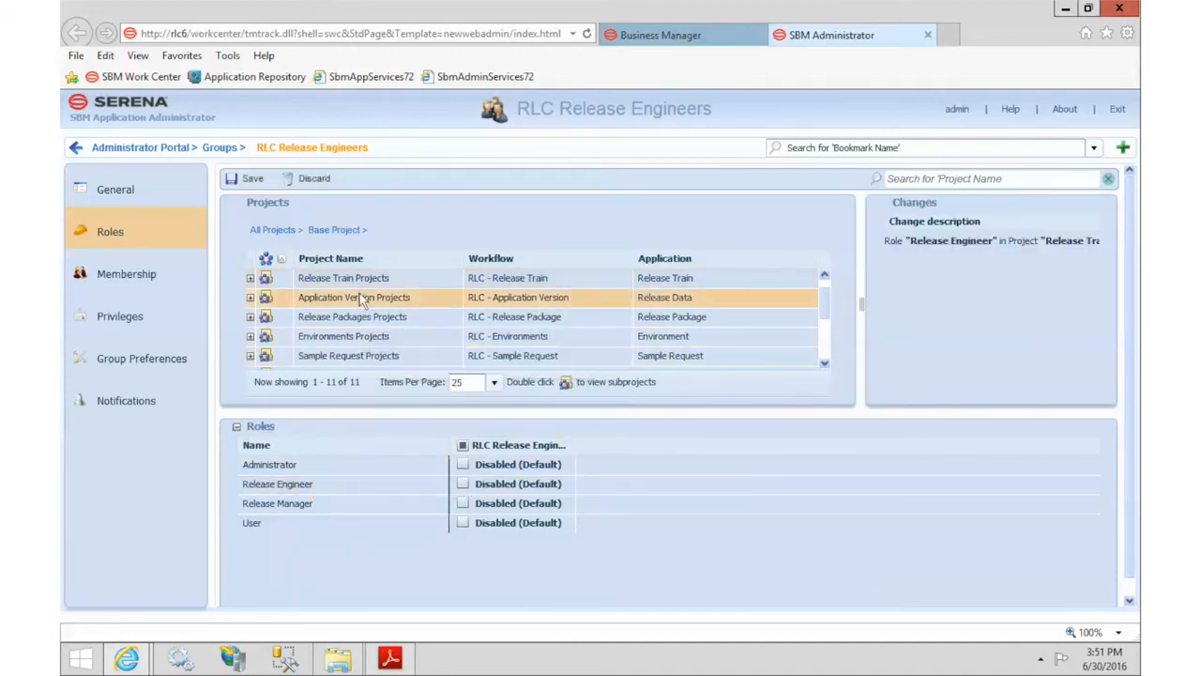
pyautogui.click(462, 485)
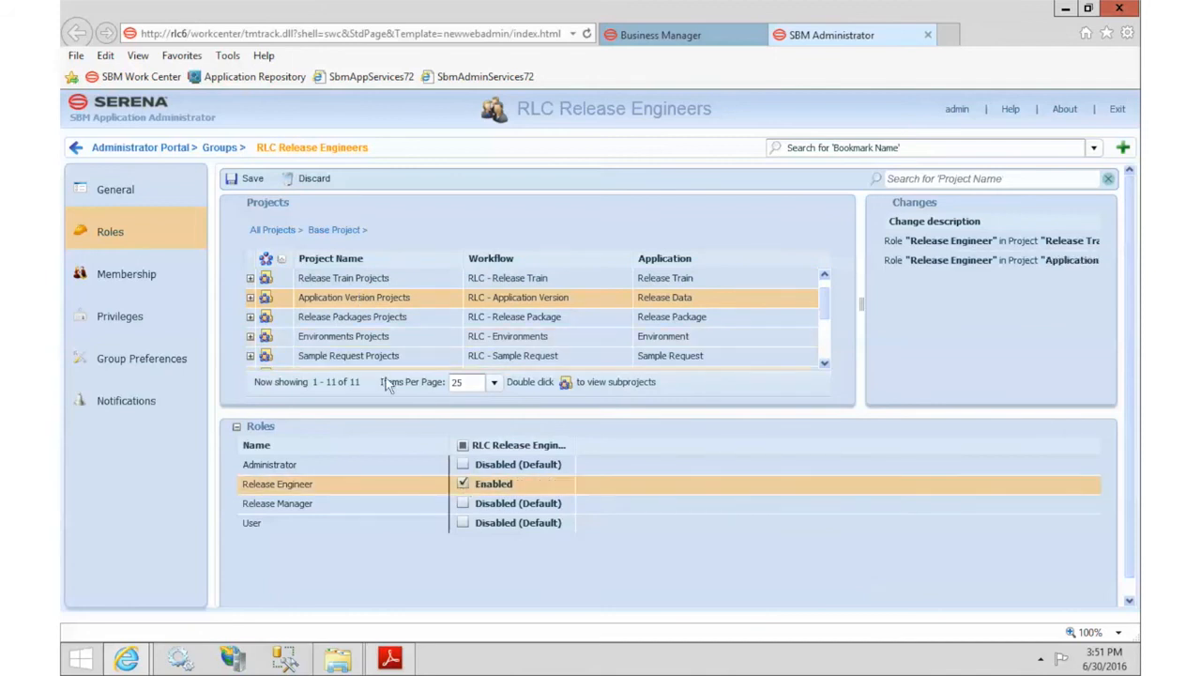
pyautogui.click(380, 317)
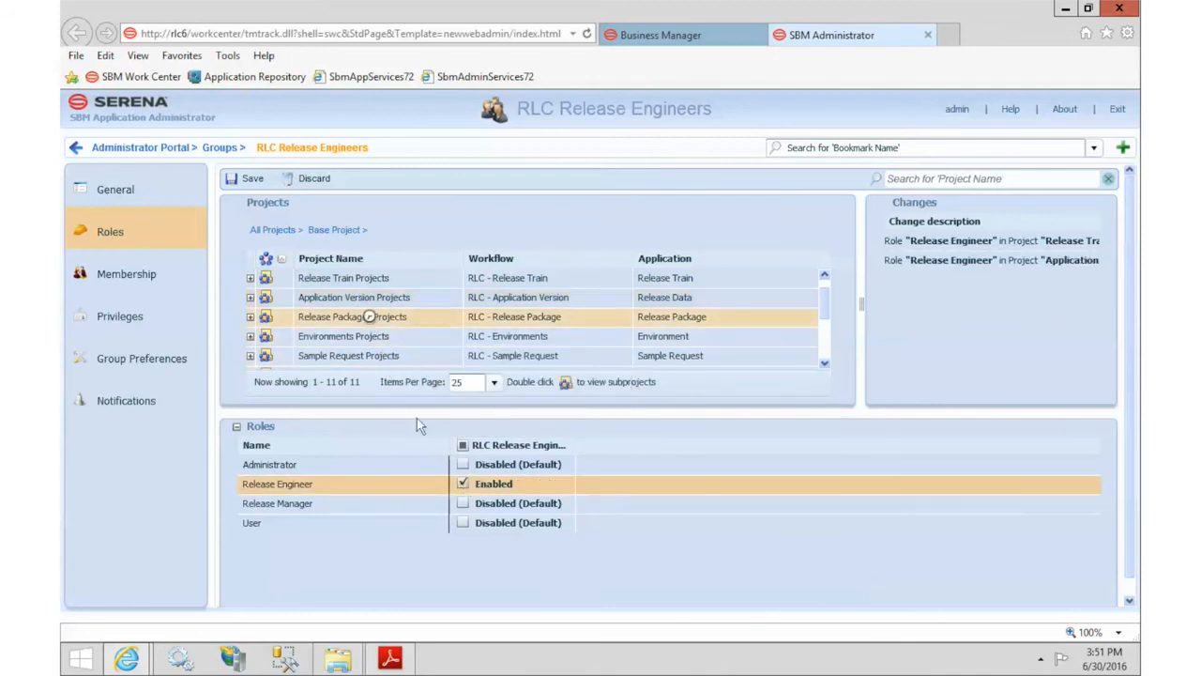
pyautogui.click(463, 503)
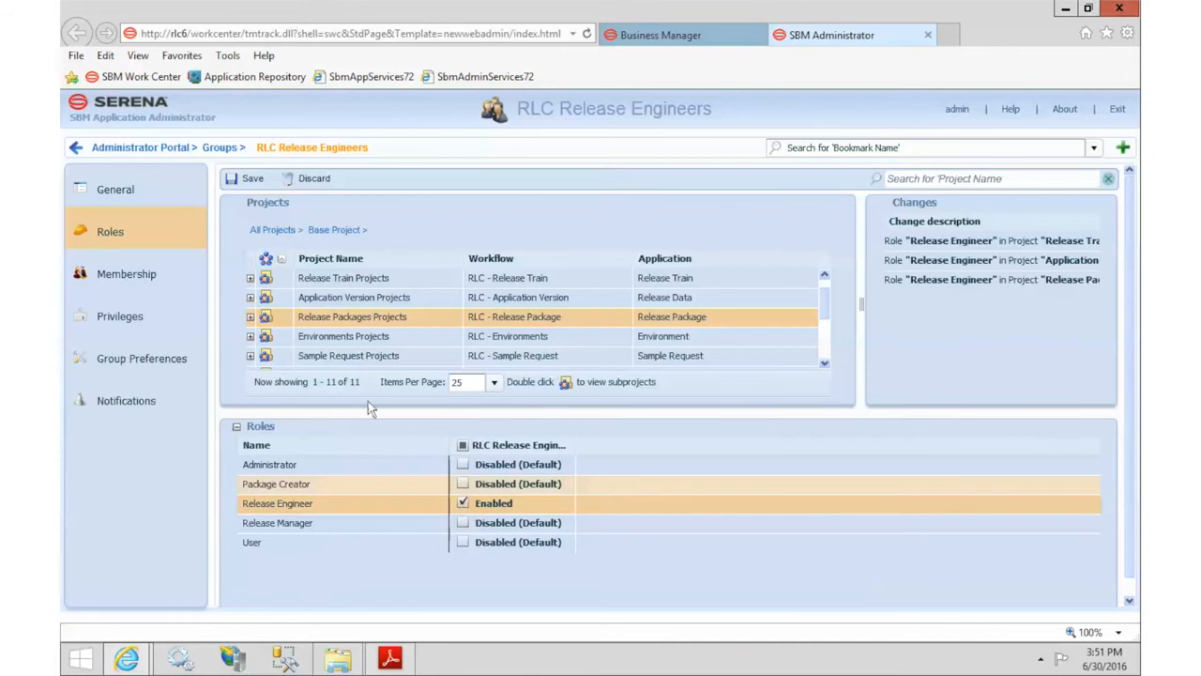
pyautogui.click(356, 336)
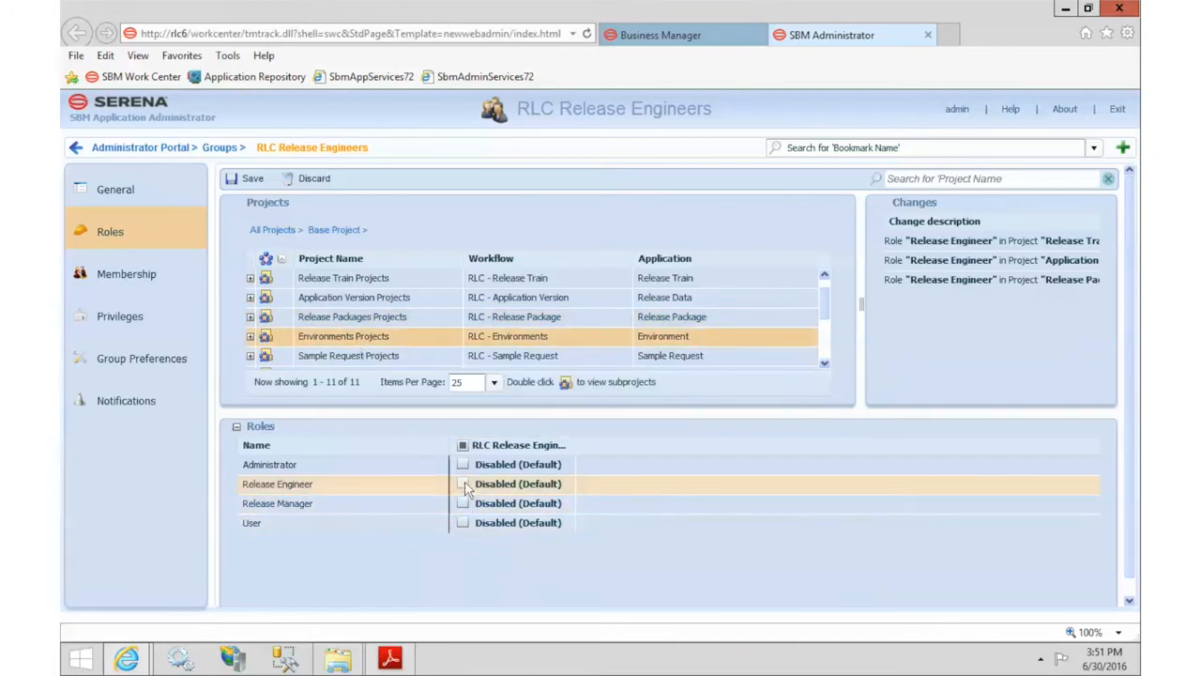
pyautogui.click(463, 484)
# Step: Check the roles in Sample Request Projects, and enable the Release Engineer role in Task Template, Manual Deployment Task and Approvals Projects
pyautogui.click(396, 362)
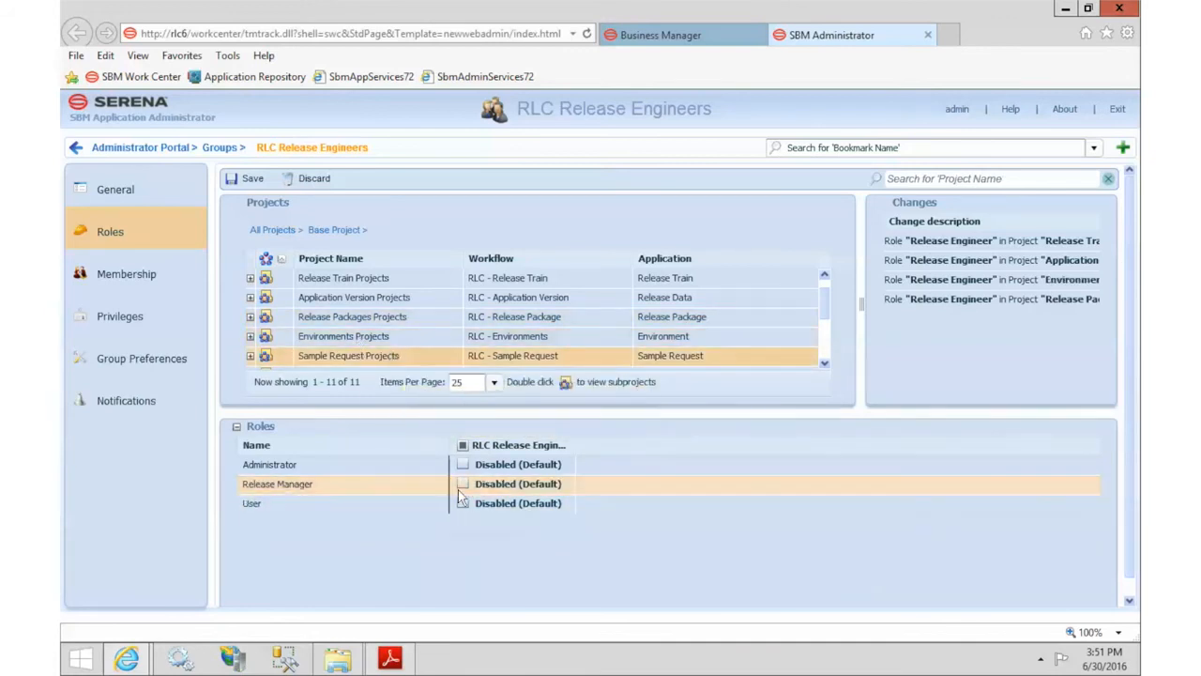
pyautogui.click(824, 364)
pyautogui.click(823, 366)
pyautogui.click(396, 277)
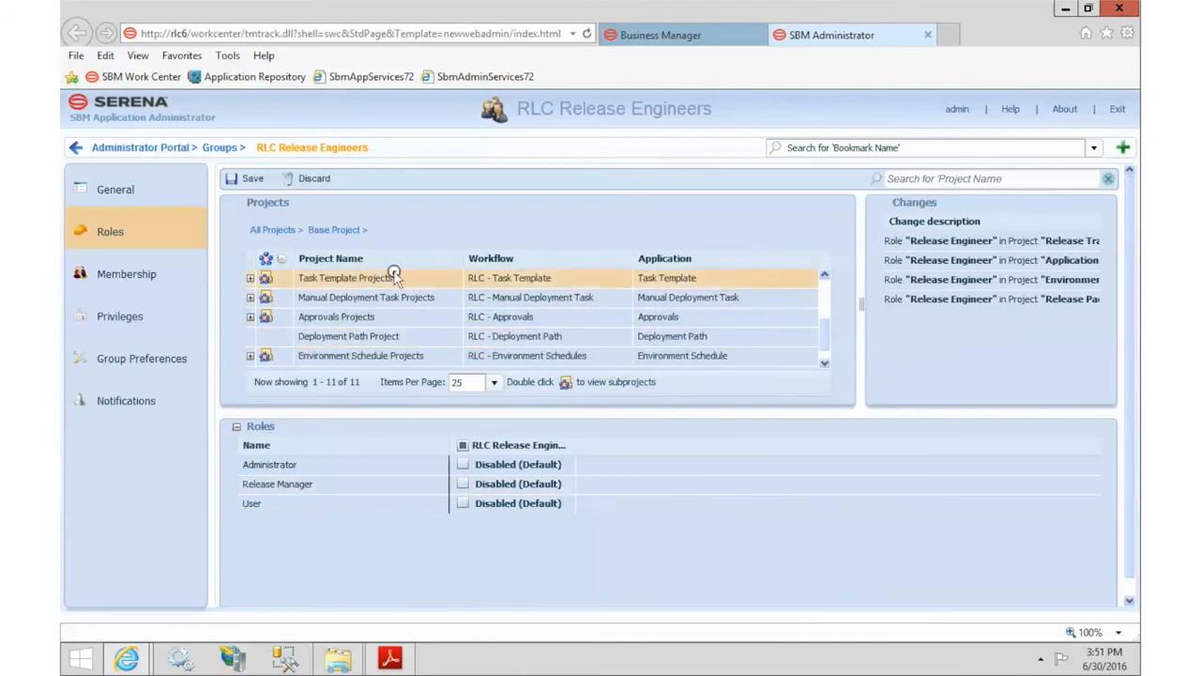
pyautogui.click(462, 483)
pyautogui.click(366, 298)
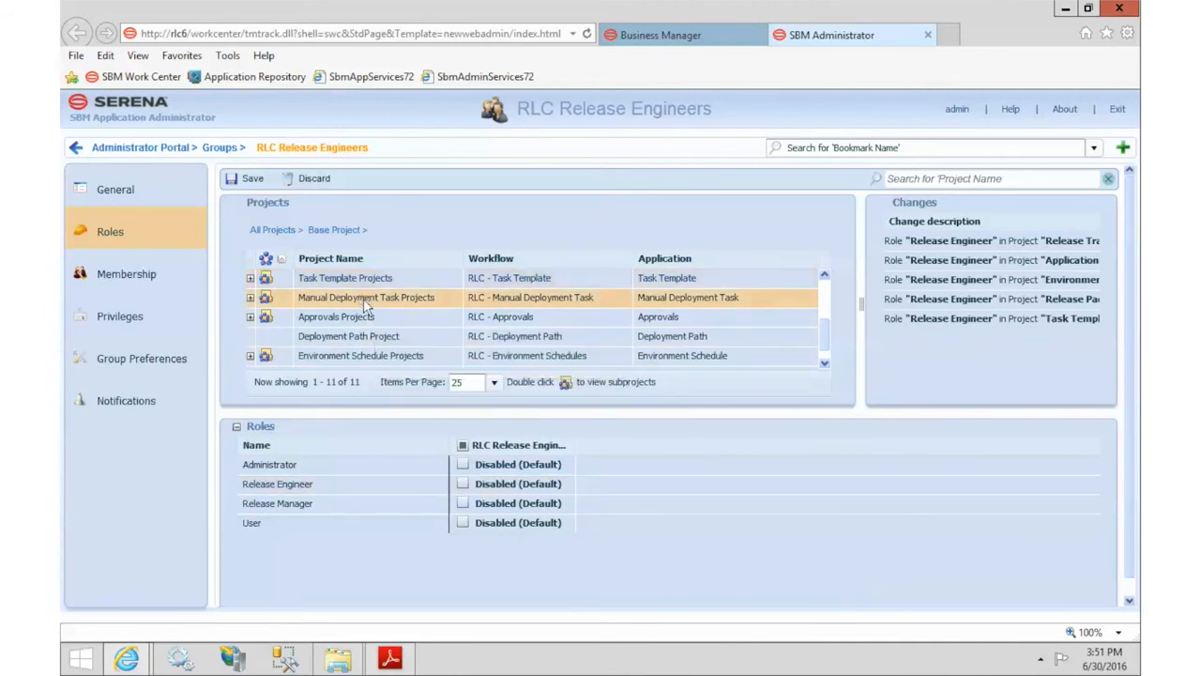
pyautogui.click(462, 484)
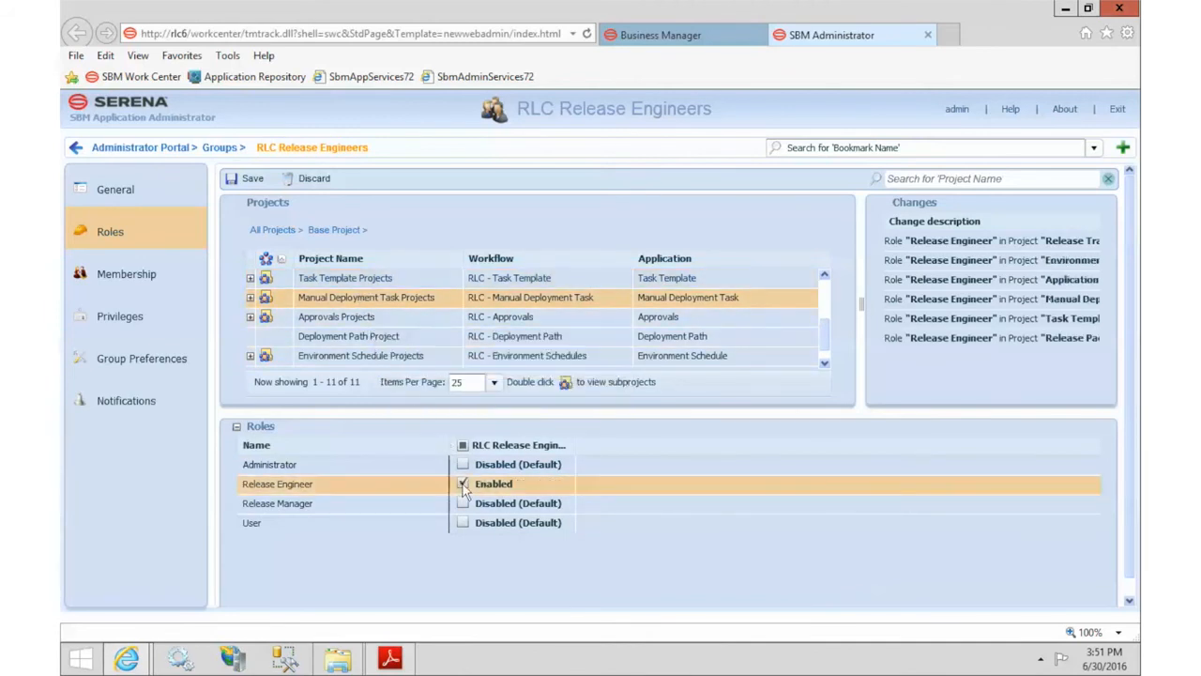
pyautogui.click(362, 317)
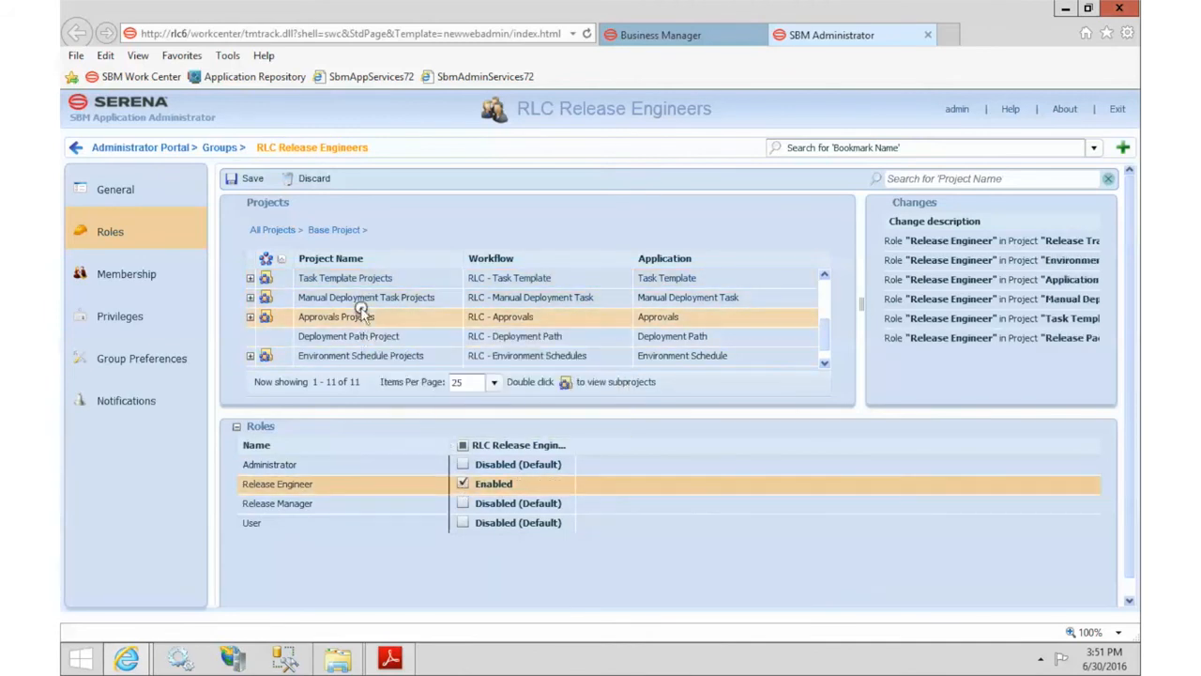
pyautogui.click(463, 503)
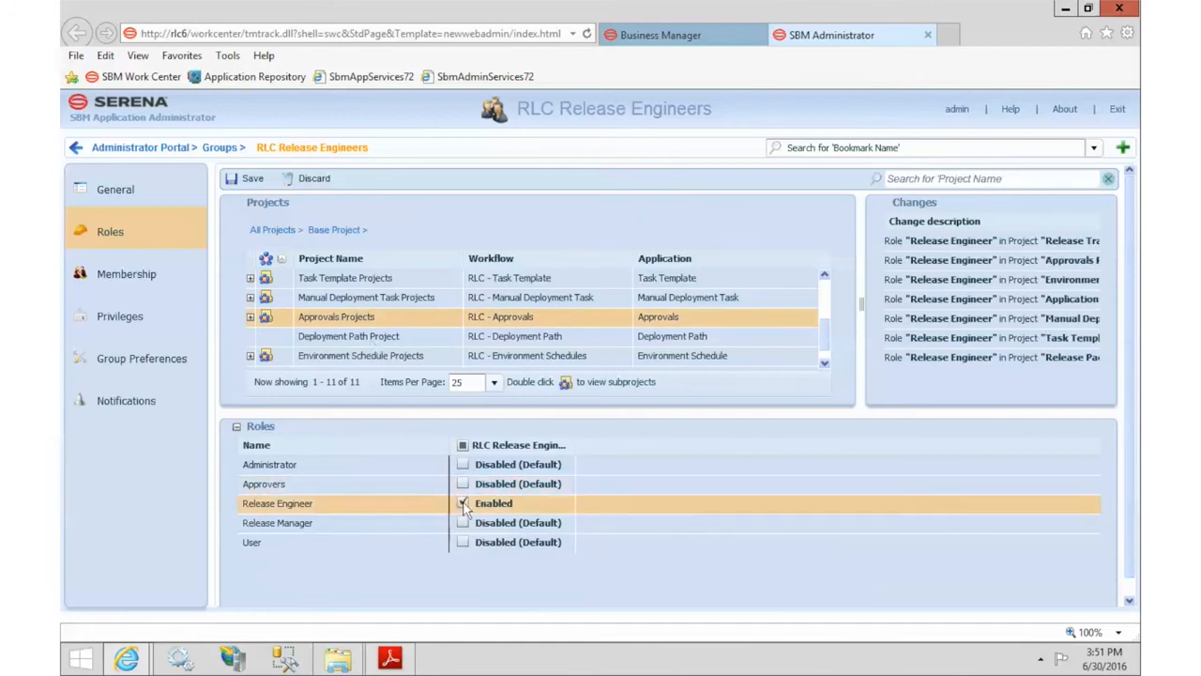
# Step: Enable the Release Engineer role in Deployment Path Project, Environment Schedule Projects and Path Elements Project, and save the role changes
pyautogui.click(371, 338)
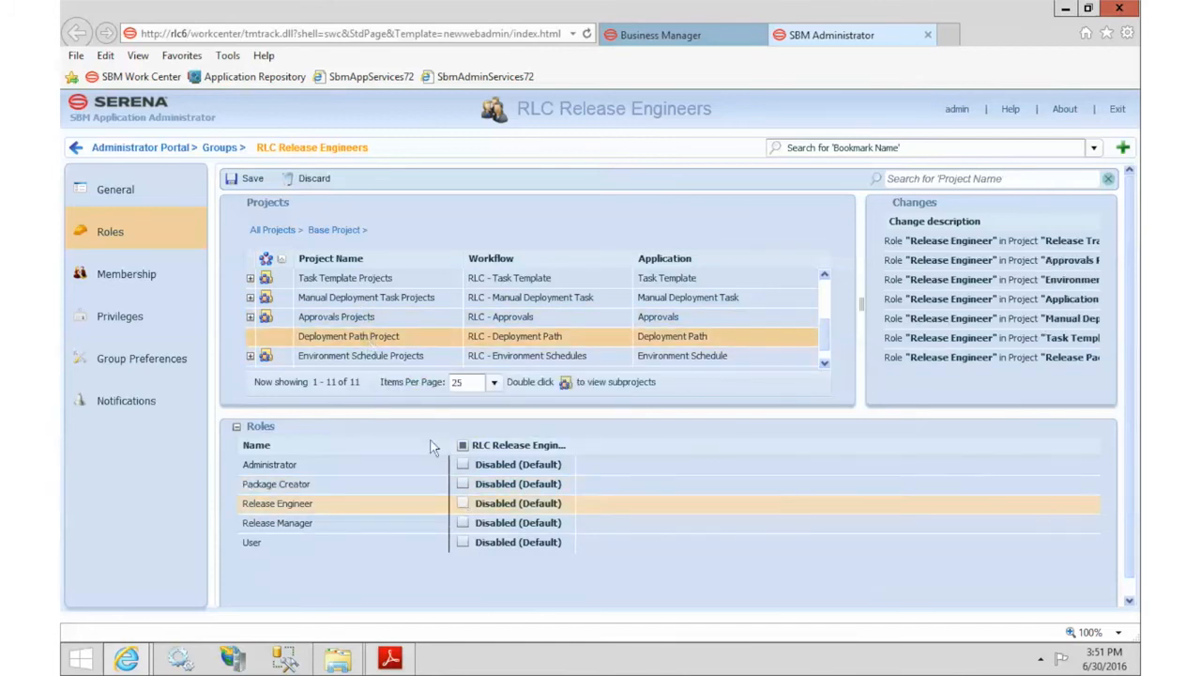
pyautogui.click(462, 503)
pyautogui.click(414, 357)
pyautogui.click(462, 503)
pyautogui.click(824, 363)
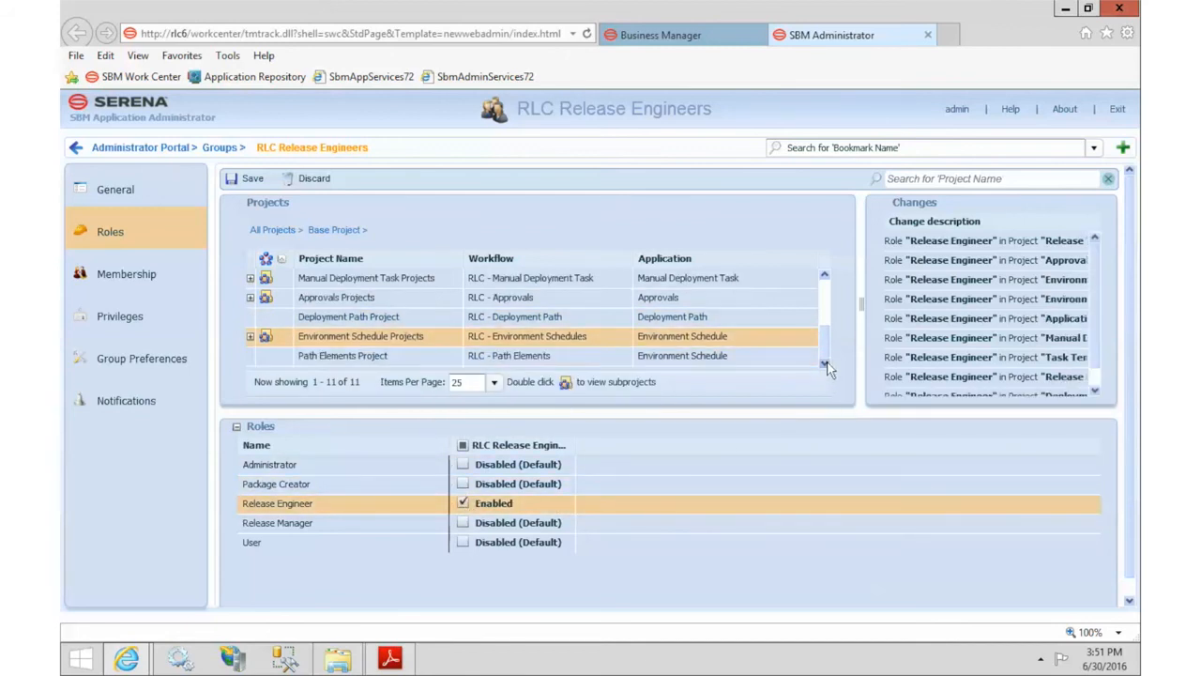
pyautogui.click(420, 358)
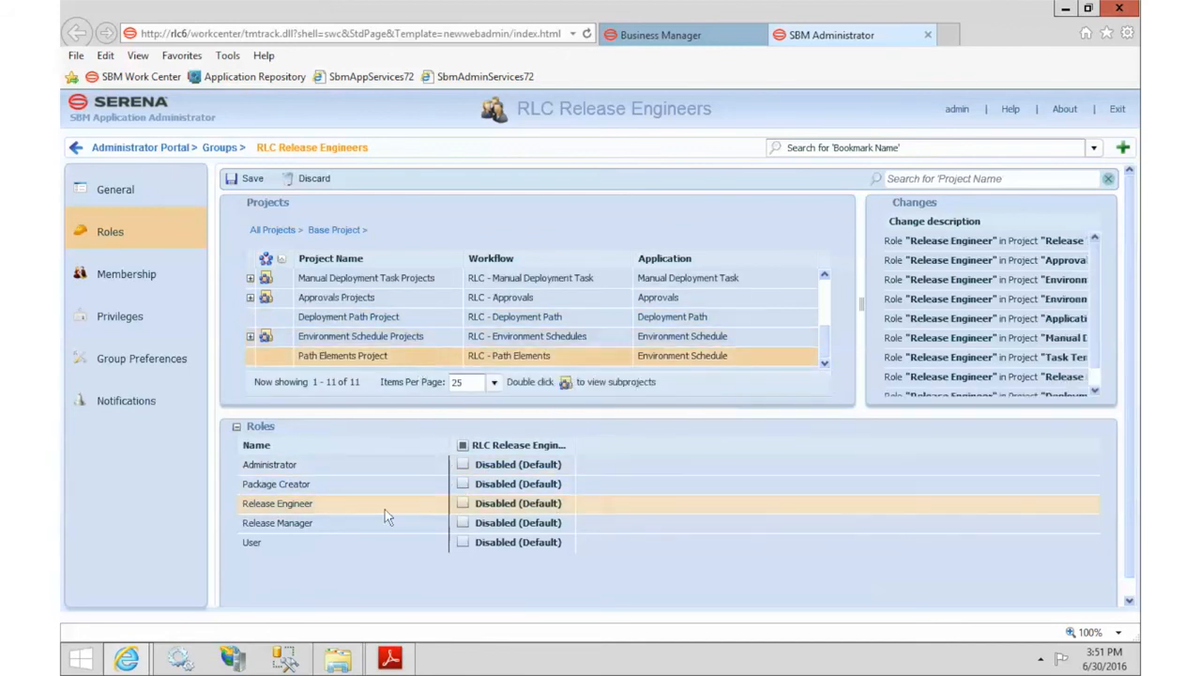
pyautogui.click(463, 503)
pyautogui.click(250, 179)
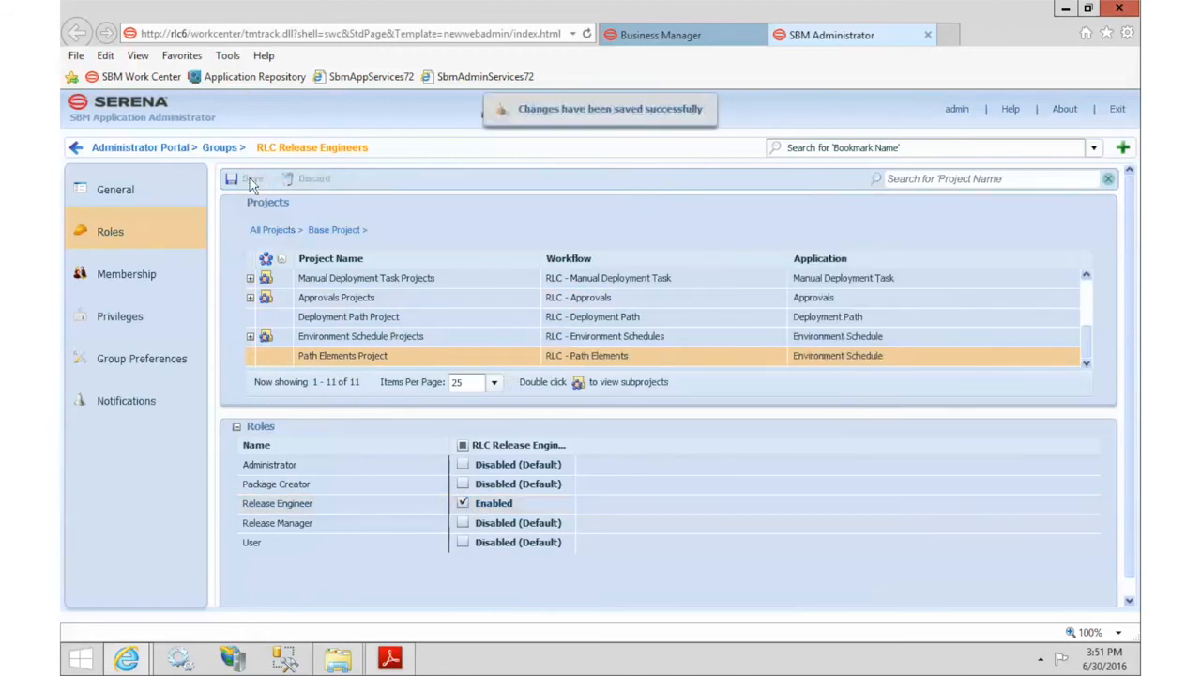
# Step: Add the three users whose names start with M to the RLC Release Managers group and save the membership
pyautogui.click(220, 147)
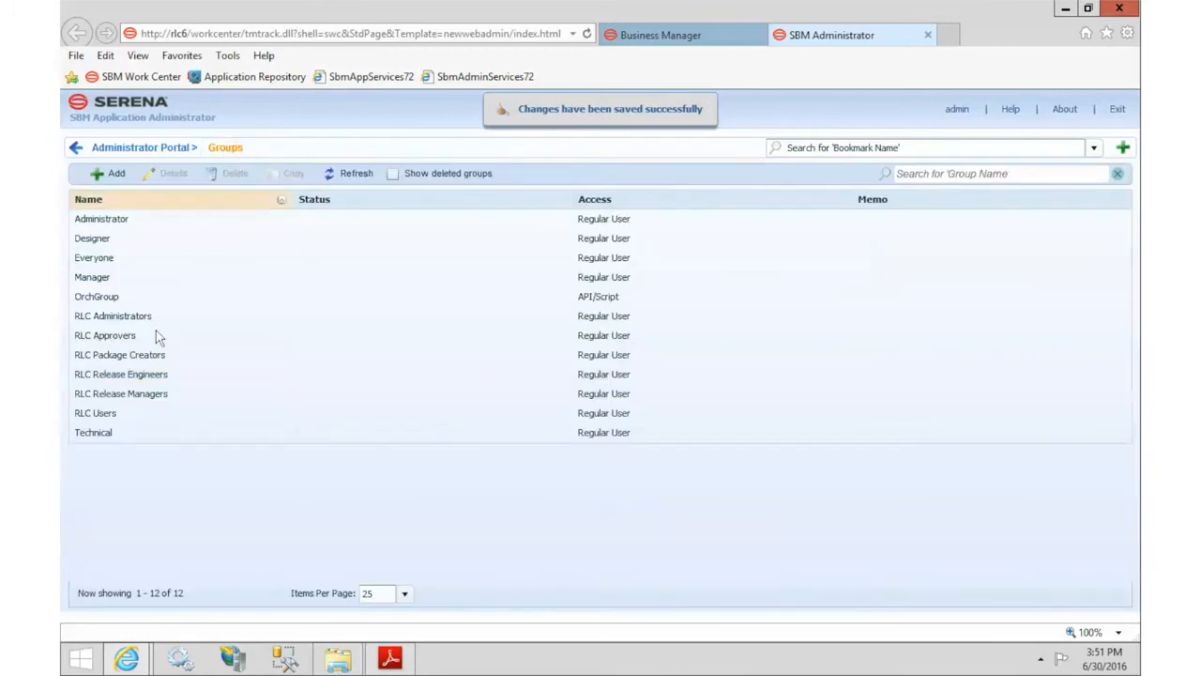
pyautogui.doubleClick(152, 401)
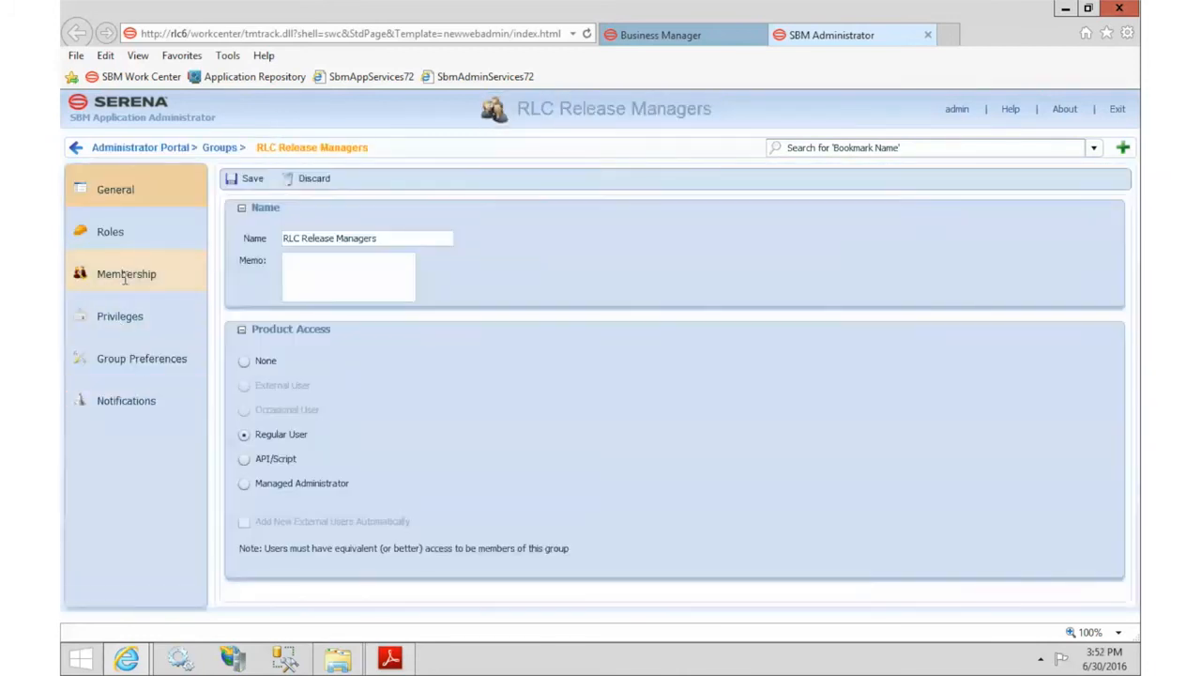
pyautogui.click(125, 277)
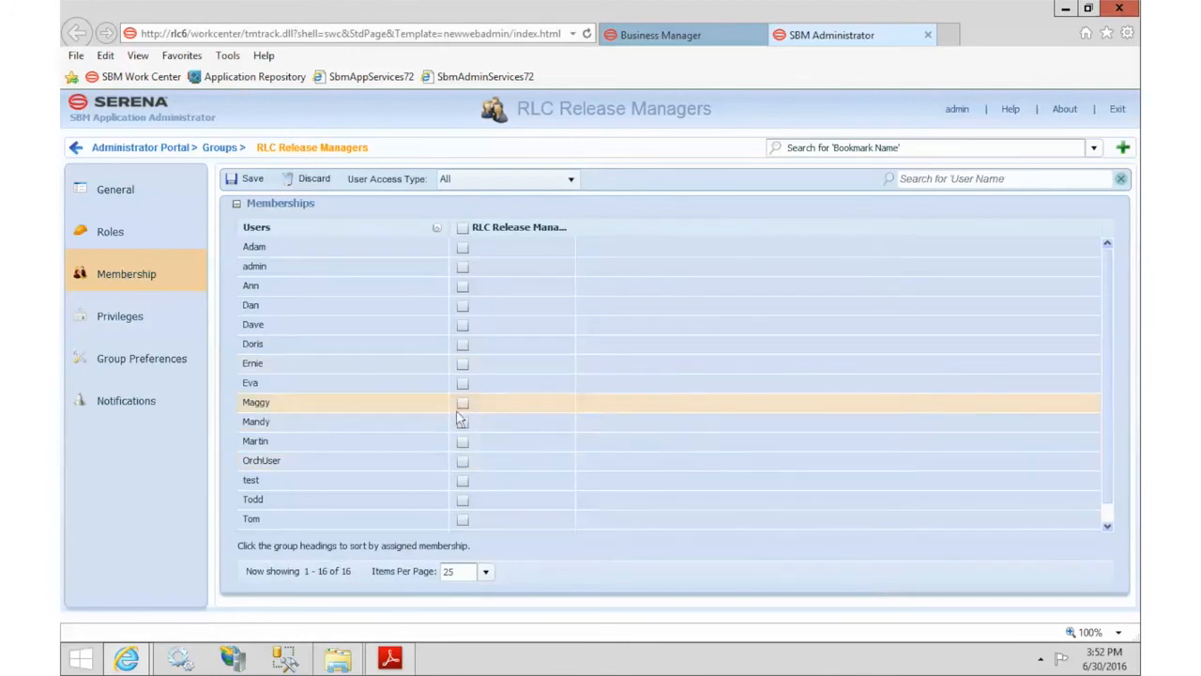
pyautogui.click(463, 404)
pyautogui.click(462, 422)
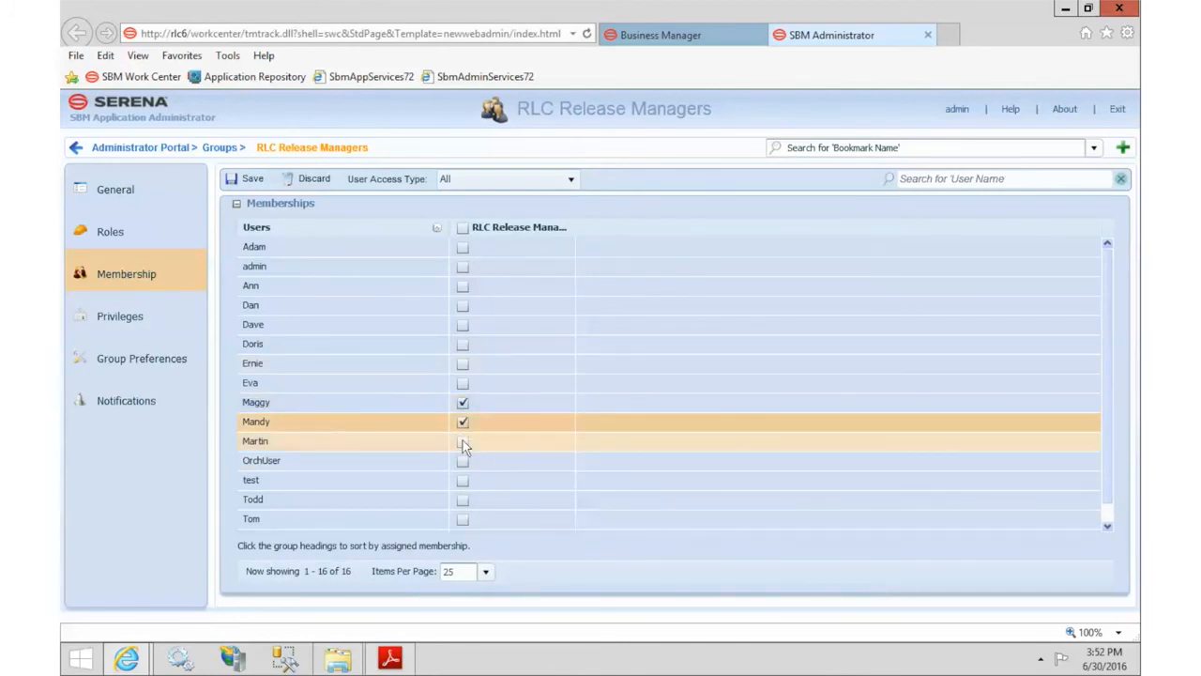
pyautogui.click(463, 442)
pyautogui.click(252, 179)
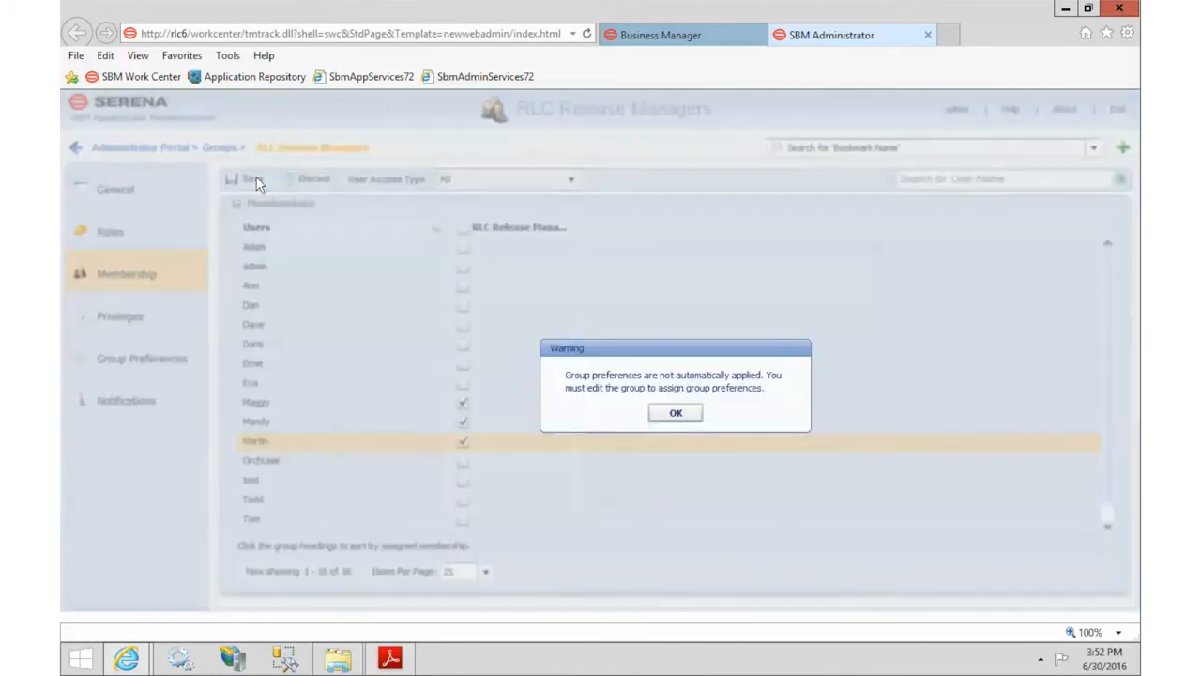
pyautogui.click(661, 412)
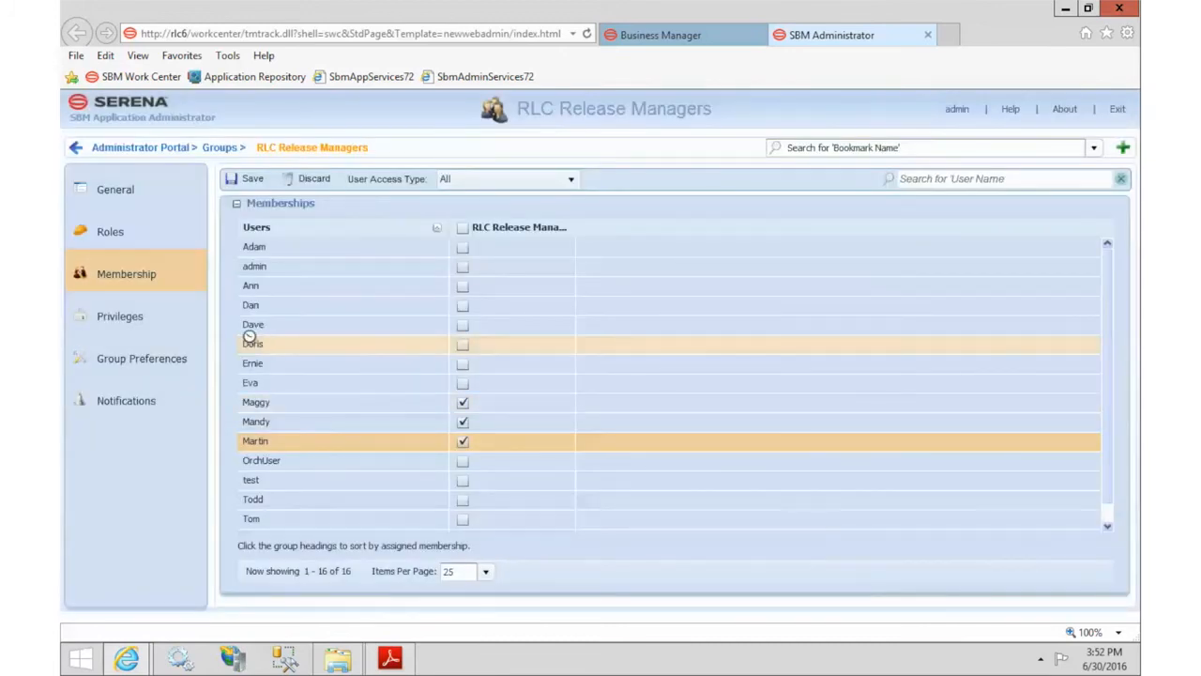
# Step: Grant RLC Release Managers all privileges except Submit, Update and Delete on the RLC Custom Columns table, and save them
pyautogui.click(109, 312)
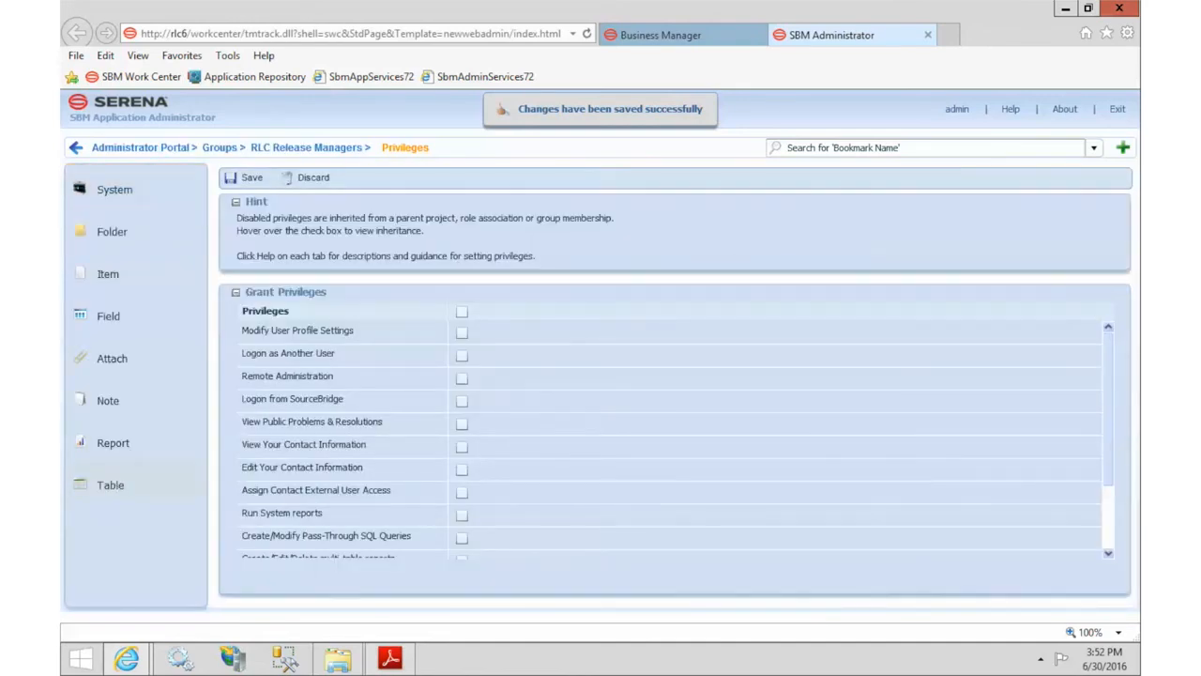
pyautogui.click(111, 486)
pyautogui.click(1108, 373)
pyautogui.click(1108, 374)
pyautogui.click(1109, 374)
pyautogui.click(339, 278)
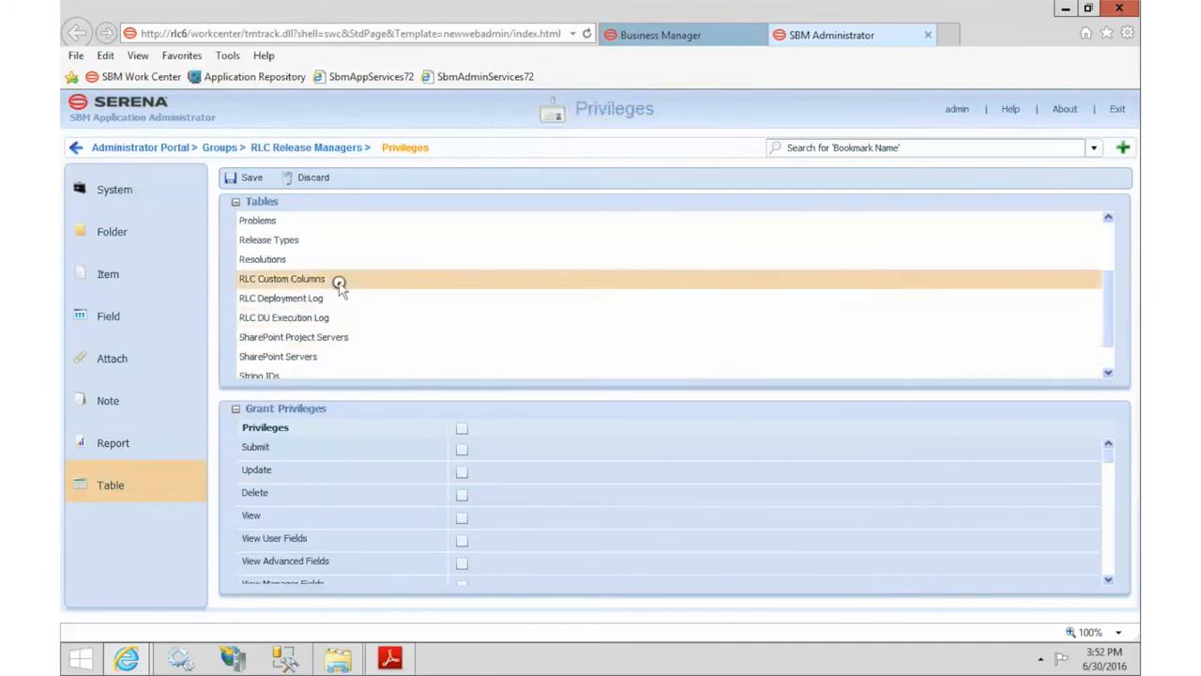
pyautogui.click(462, 431)
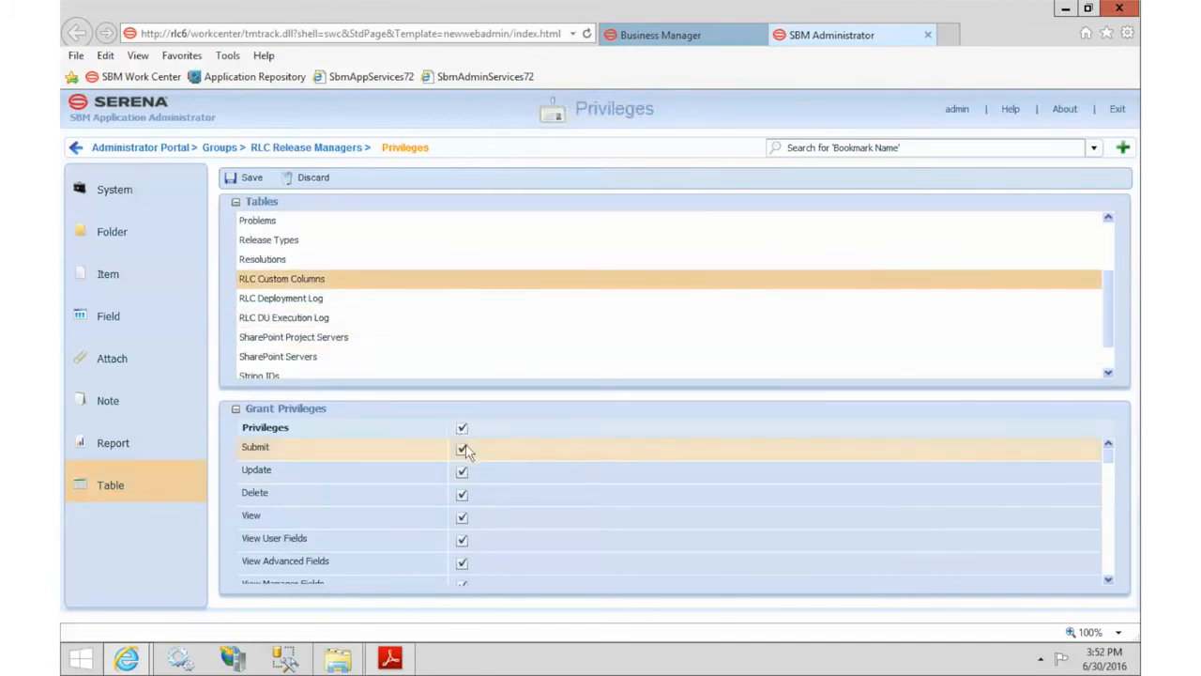
pyautogui.click(462, 450)
pyautogui.click(462, 472)
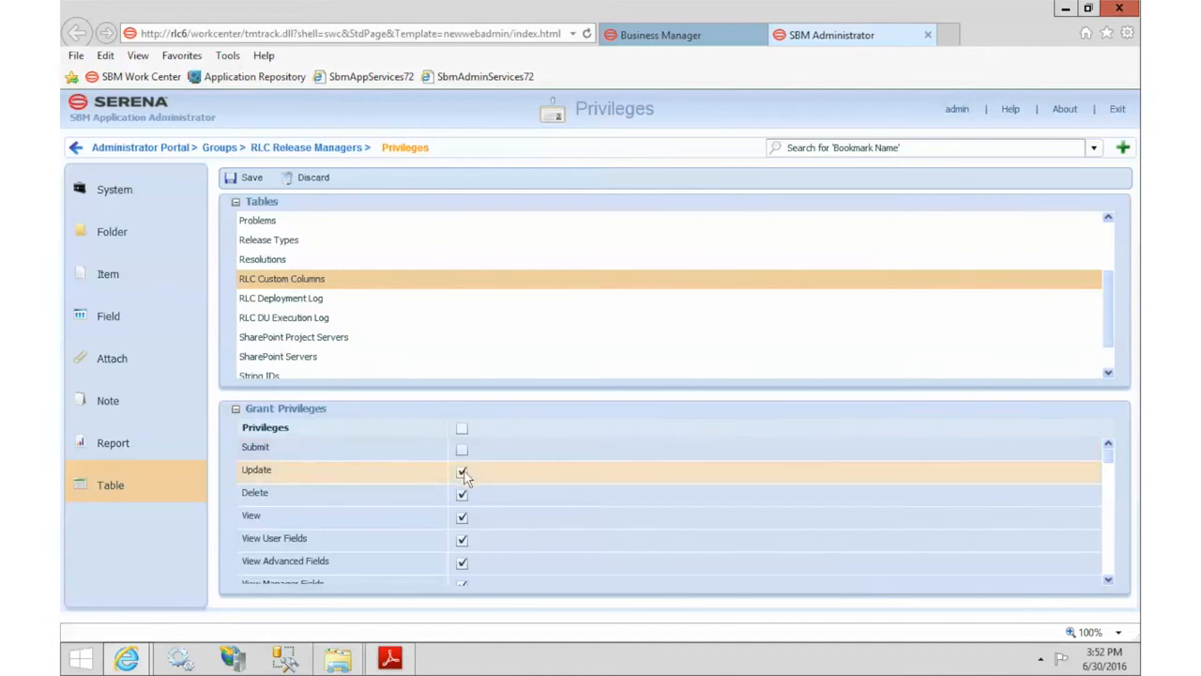
pyautogui.click(462, 496)
pyautogui.click(249, 178)
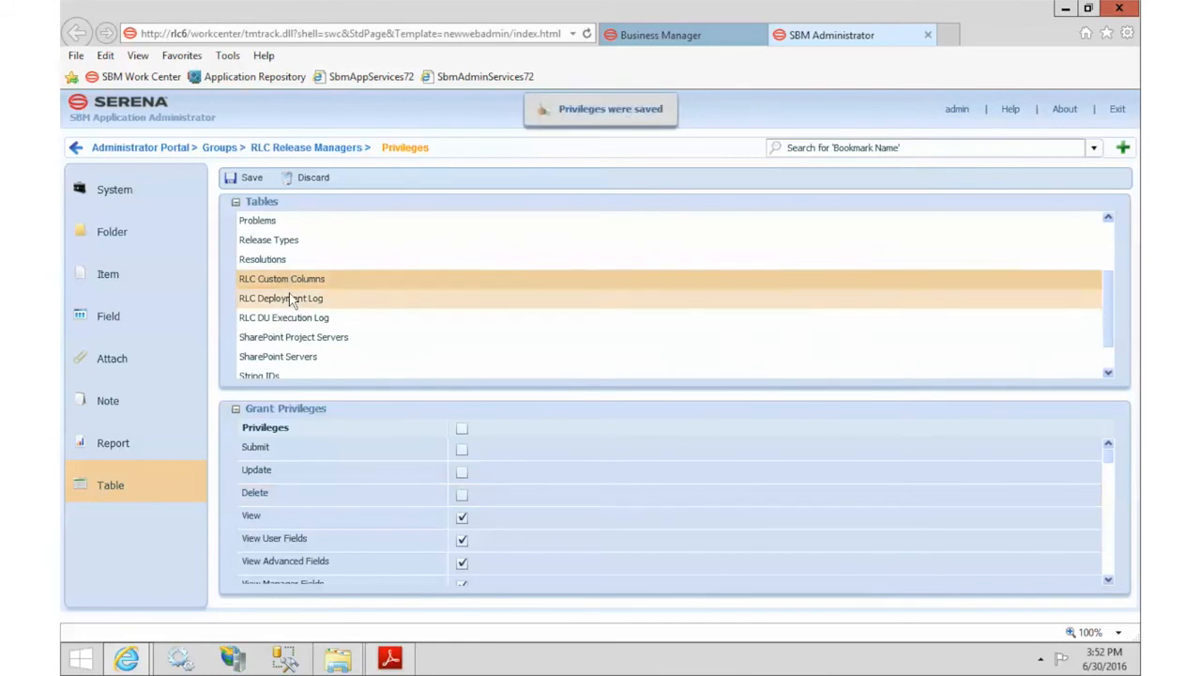
# Step: Grant RLC Release Managers all privileges on the RLC Deployment Log and RLC DU Execution Log tables, saving each
pyautogui.click(286, 297)
pyautogui.click(461, 429)
pyautogui.click(246, 178)
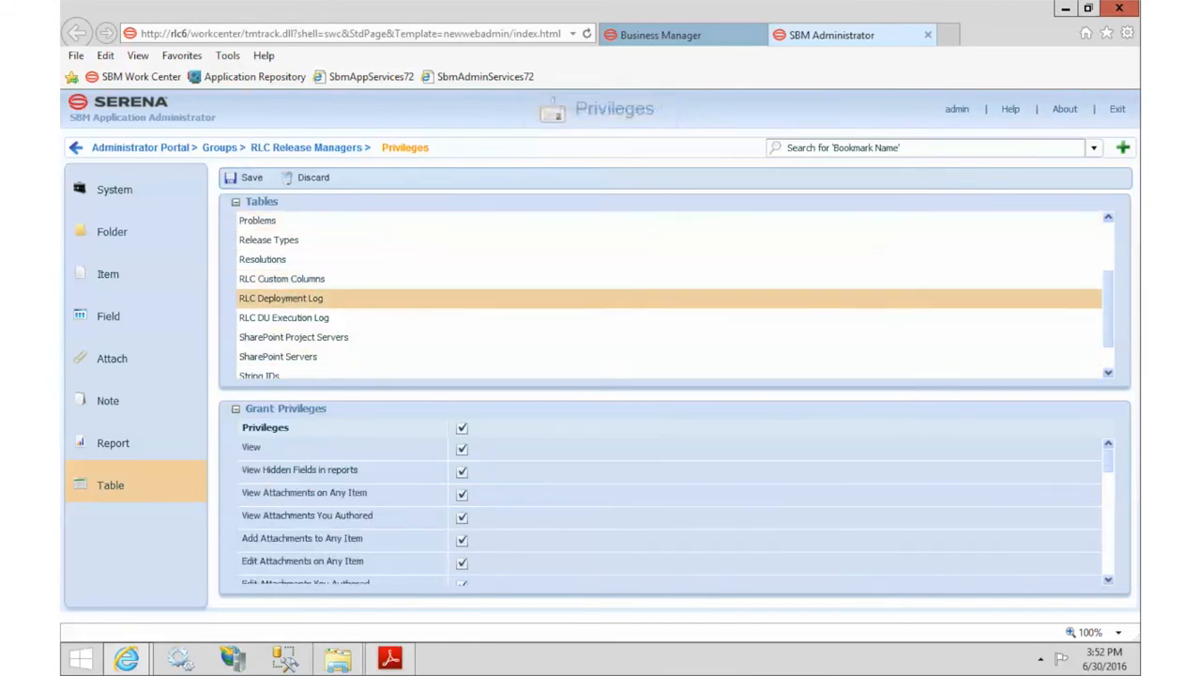
pyautogui.click(300, 317)
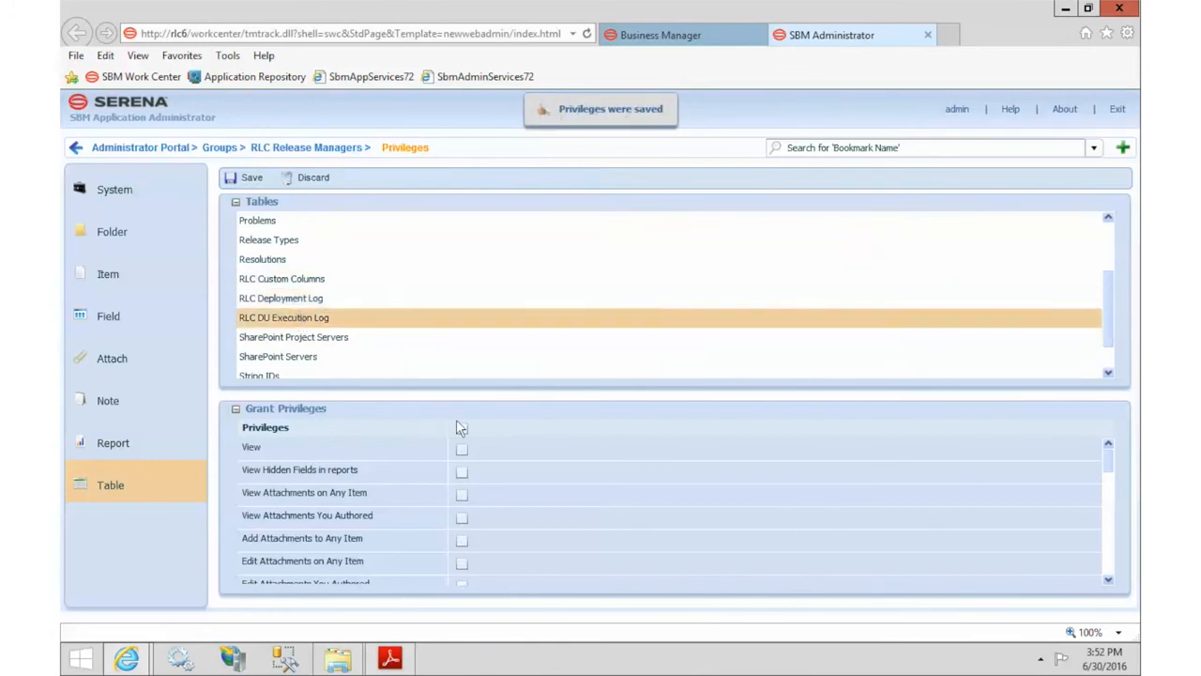
pyautogui.click(461, 429)
pyautogui.click(251, 178)
# Step: Enable the Release Manager role for RLC Release Managers in the Base Project's Release Train Projects and Application Version Projects
pyautogui.click(278, 148)
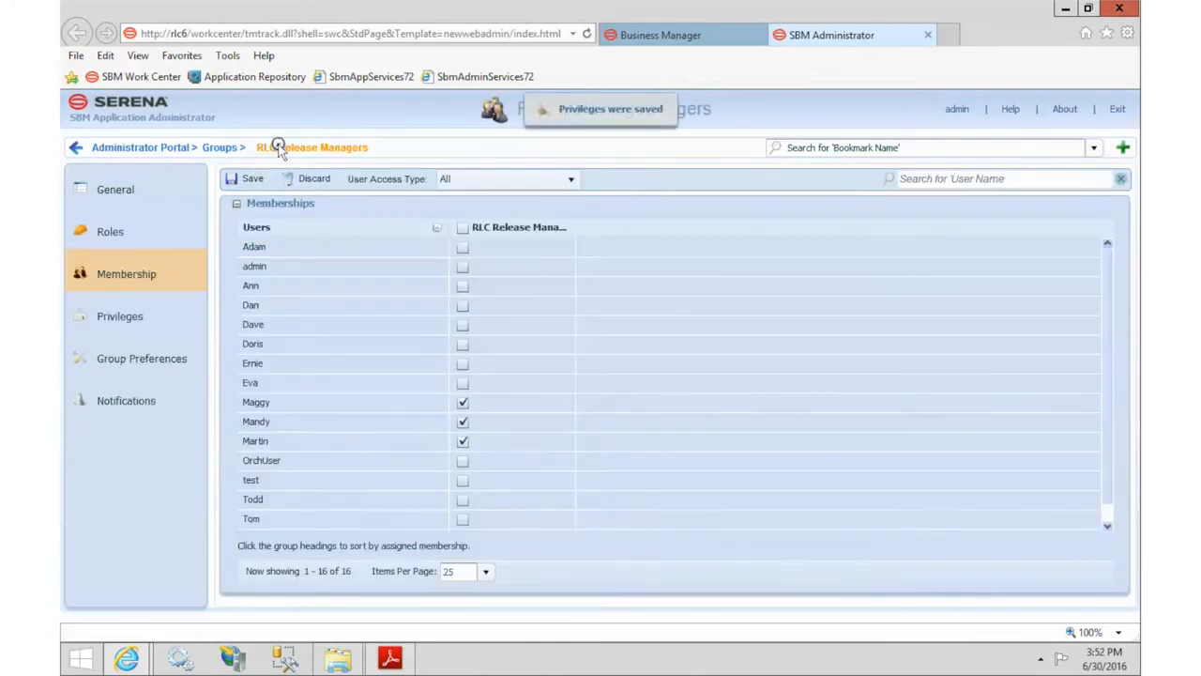
pyautogui.click(109, 230)
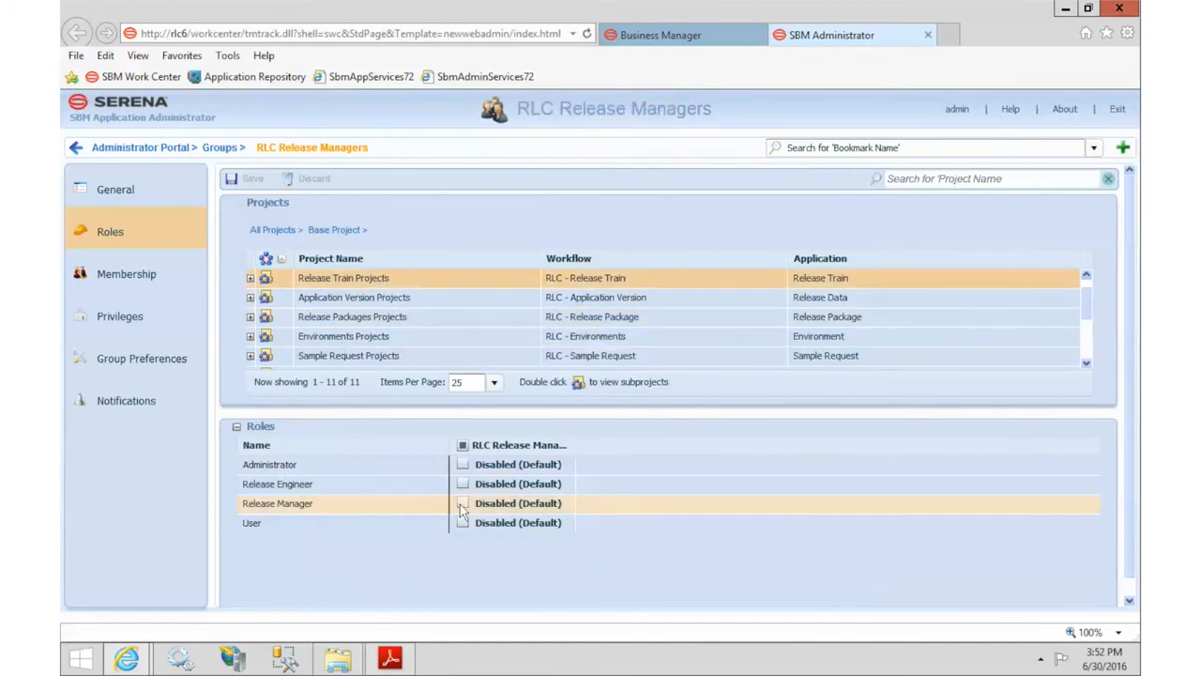
pyautogui.click(462, 503)
pyautogui.click(363, 298)
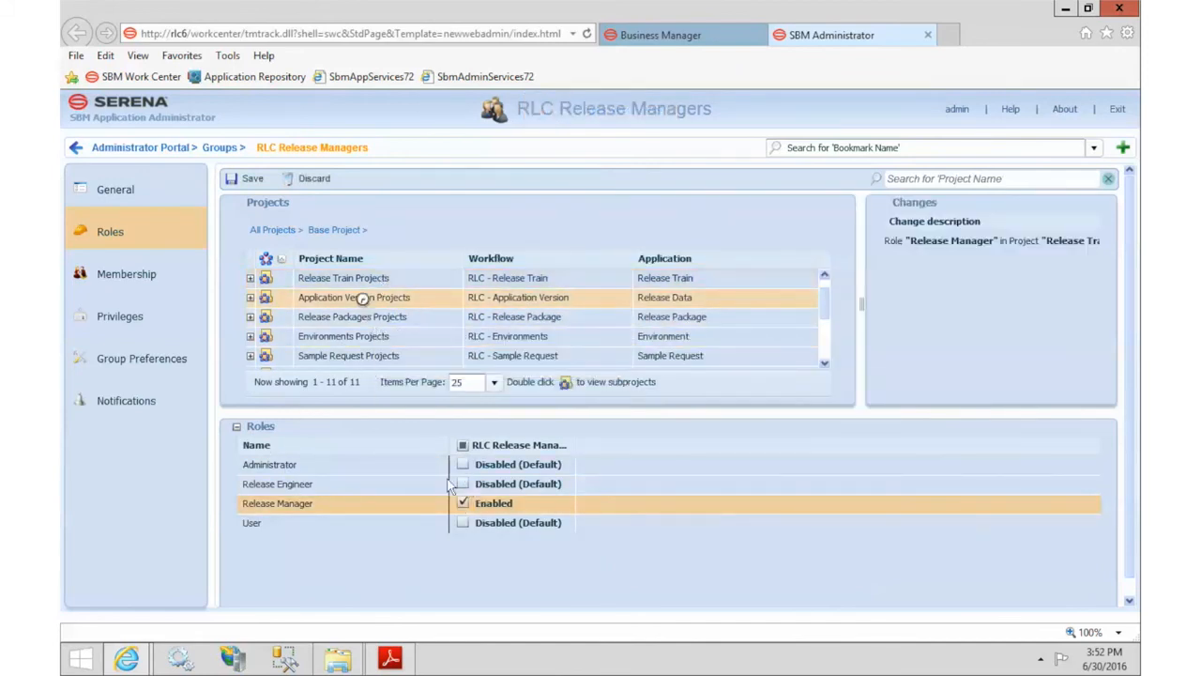
pyautogui.click(462, 504)
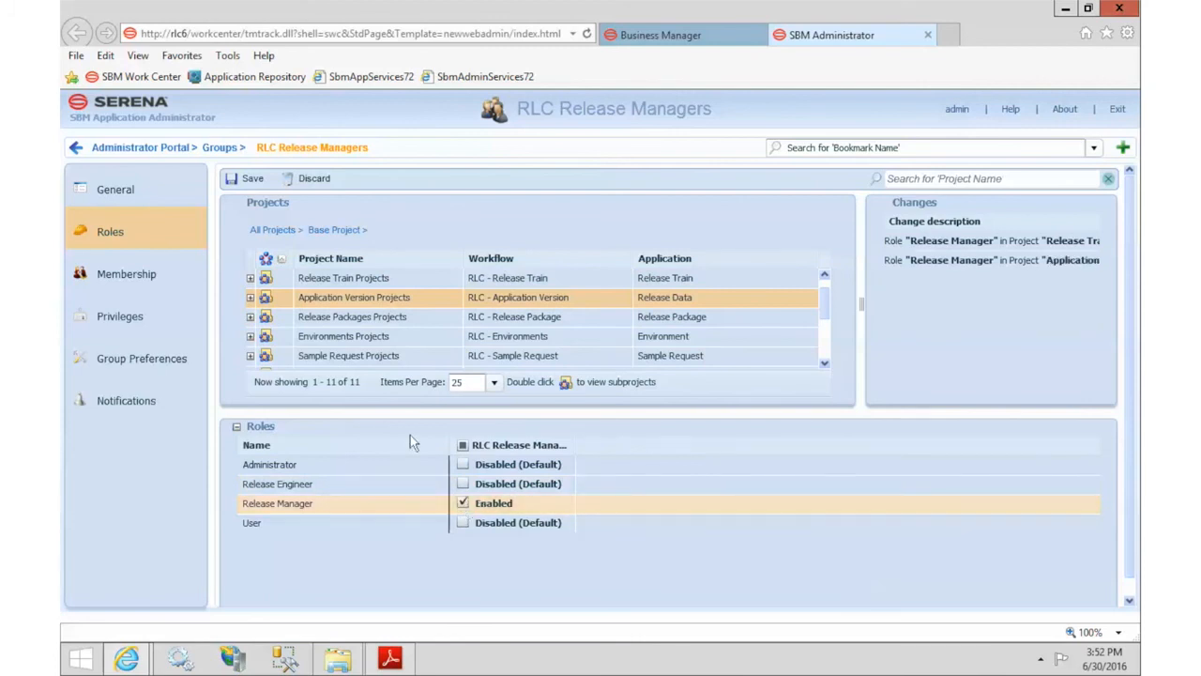
# Step: Enable the Release Manager role in Release Packages Projects, Environments Projects and Sample Request Projects
pyautogui.click(385, 318)
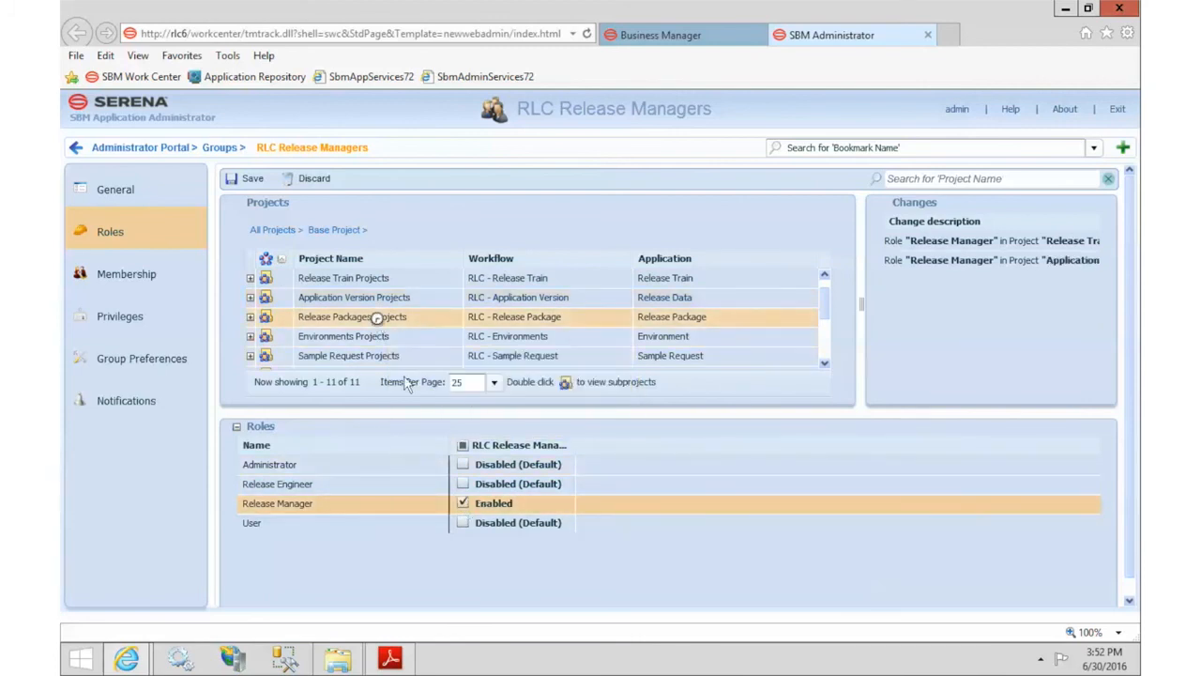
pyautogui.click(463, 523)
pyautogui.click(383, 336)
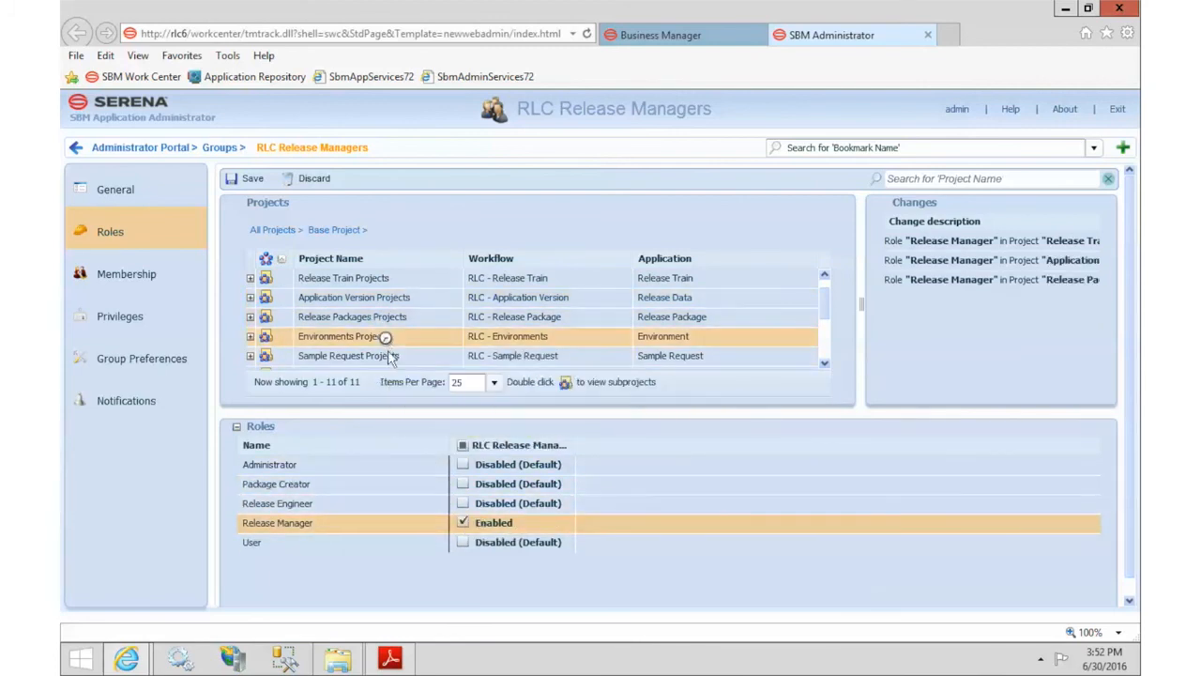
pyautogui.click(462, 504)
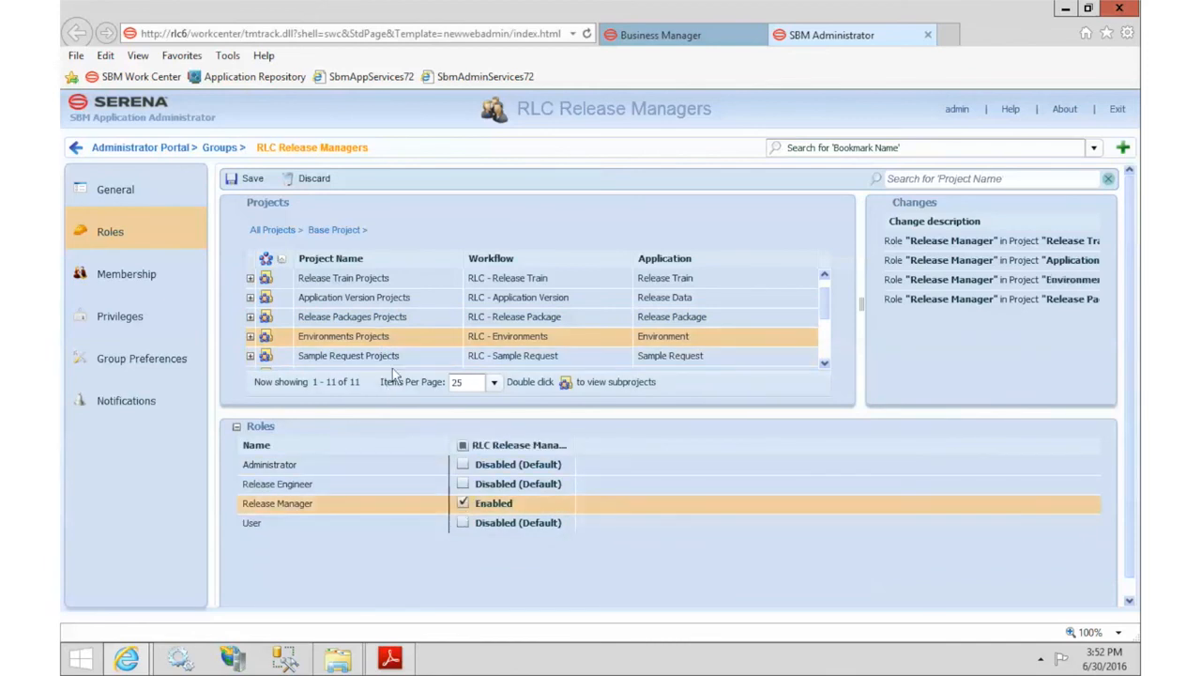
pyautogui.click(409, 355)
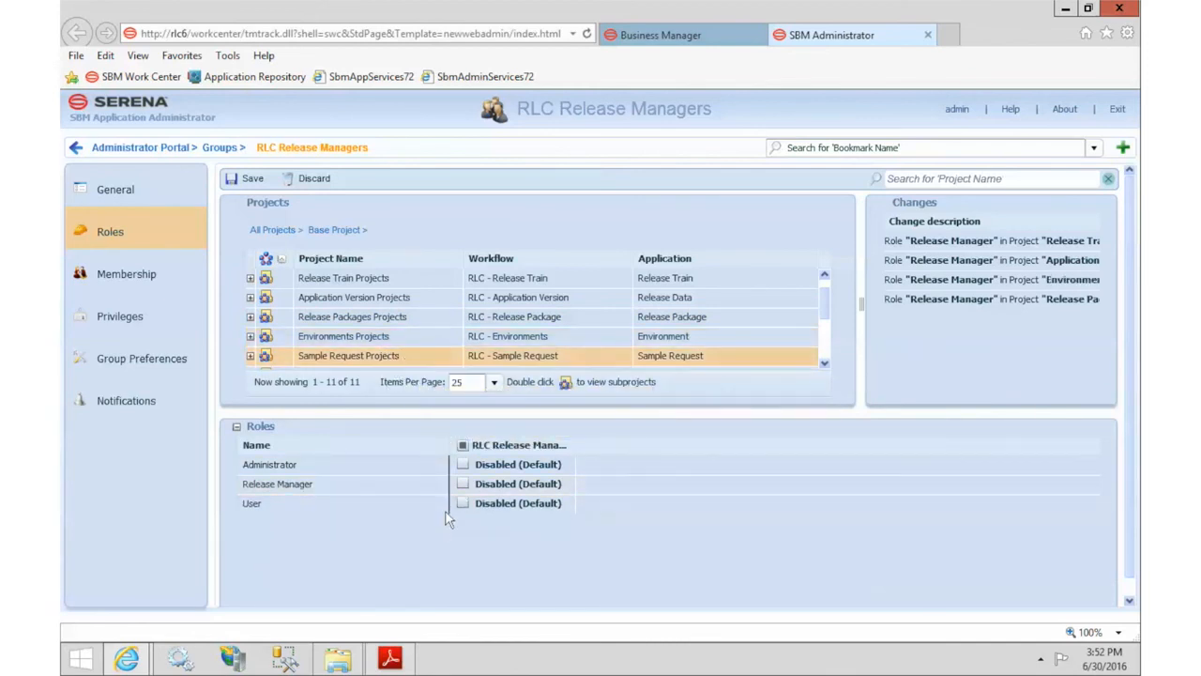
pyautogui.click(463, 483)
# Step: Enable the Release Manager role in Task Template Projects, Manual Deployment Task Projects and Approvals Projects
pyautogui.click(824, 364)
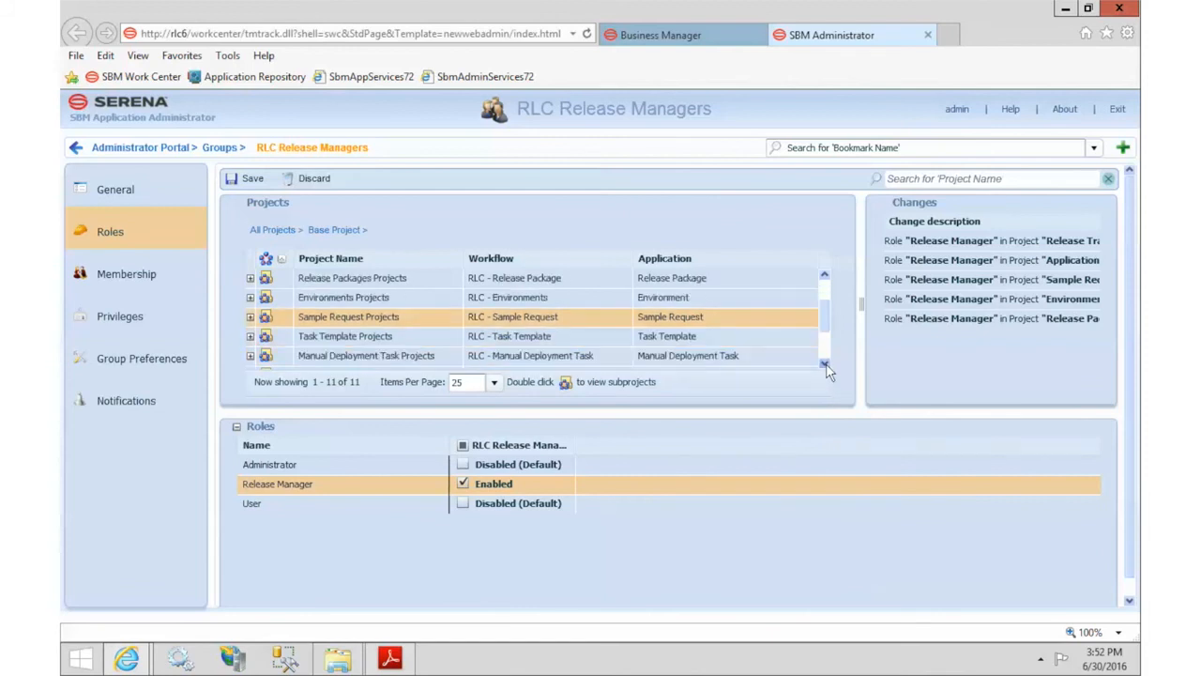
pyautogui.click(825, 364)
pyautogui.click(385, 279)
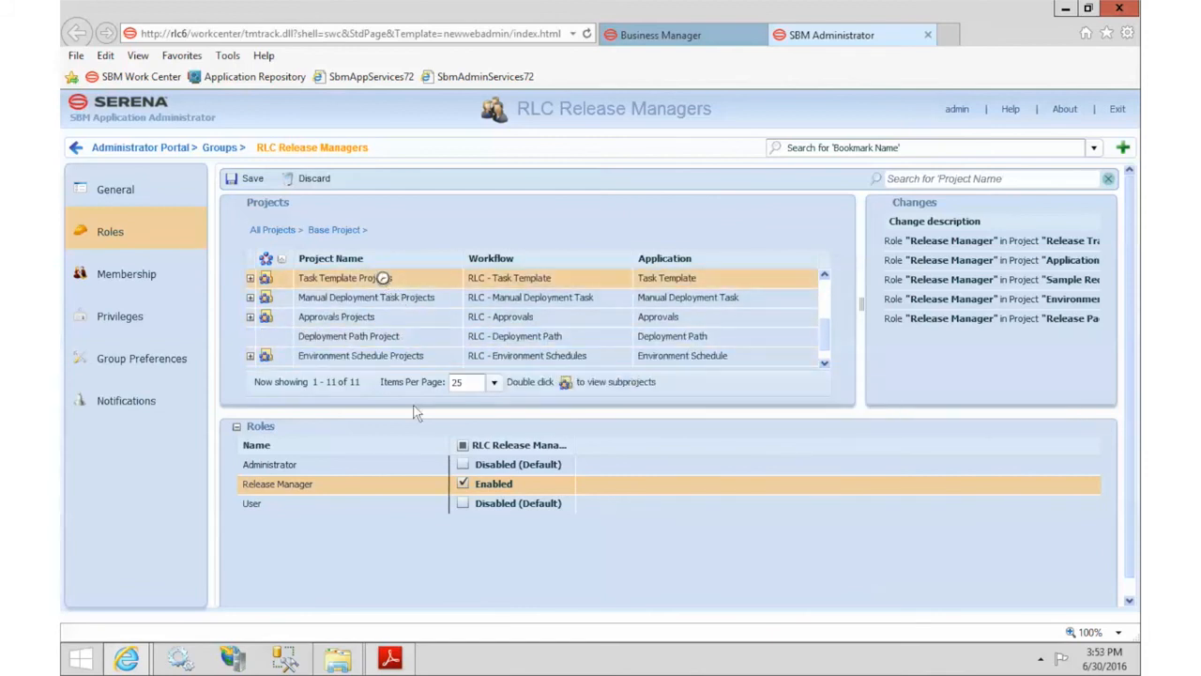
pyautogui.click(463, 503)
pyautogui.click(347, 298)
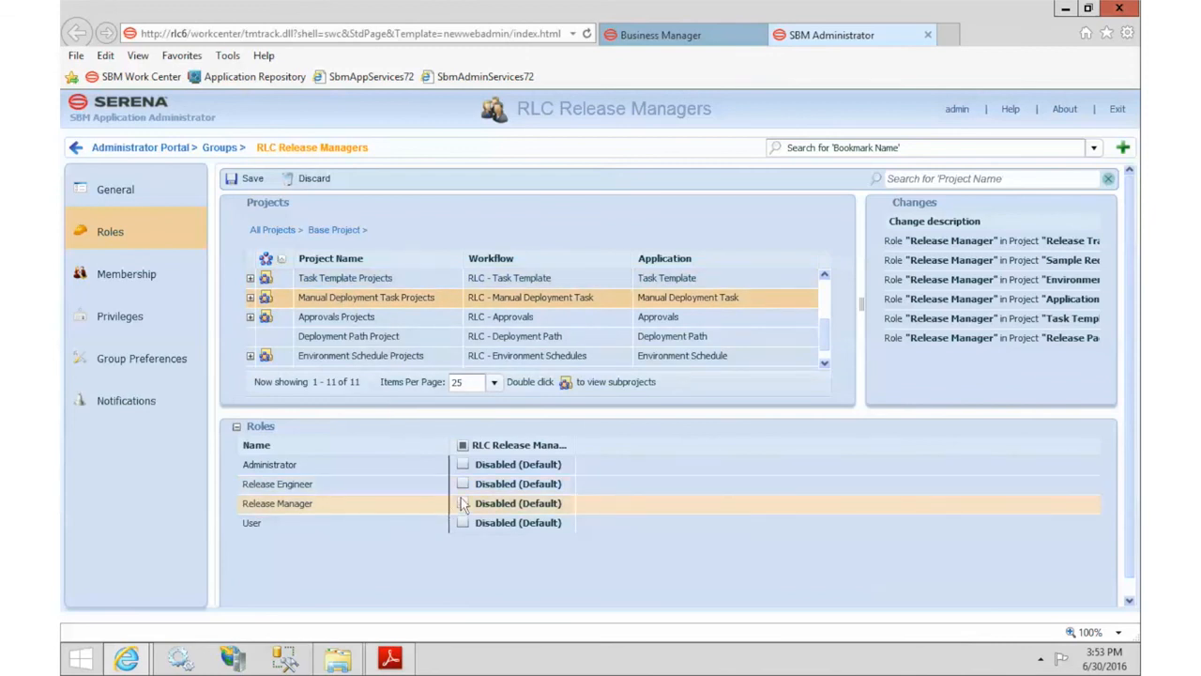
pyautogui.click(463, 503)
pyautogui.click(366, 319)
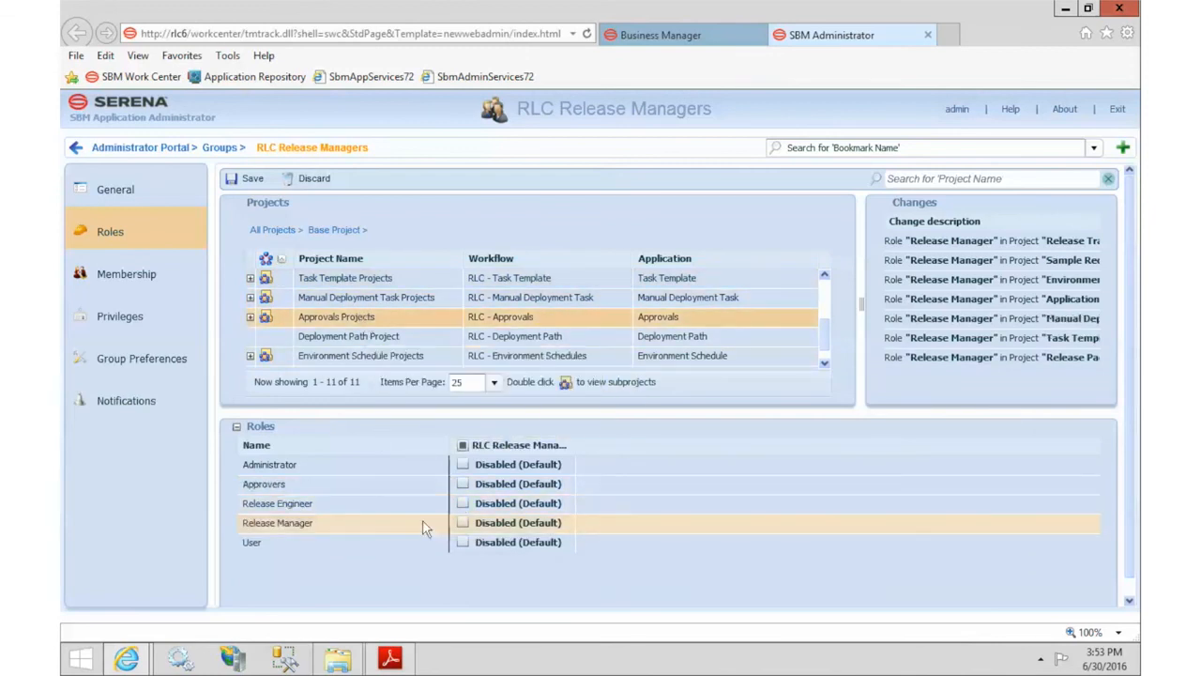
pyautogui.click(463, 523)
# Step: Enable the Release Manager role in Deployment Path Project, Environment Schedule Projects and Path Elements Project, and save the role changes
pyautogui.click(394, 338)
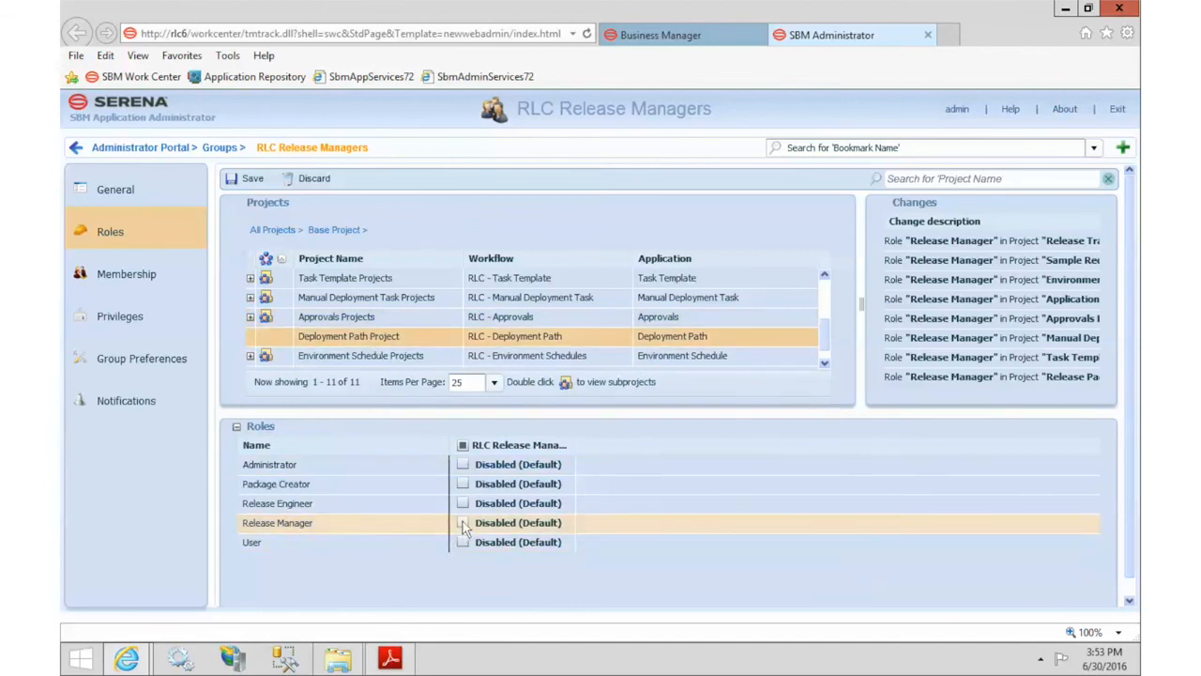
pyautogui.click(463, 523)
pyautogui.click(392, 357)
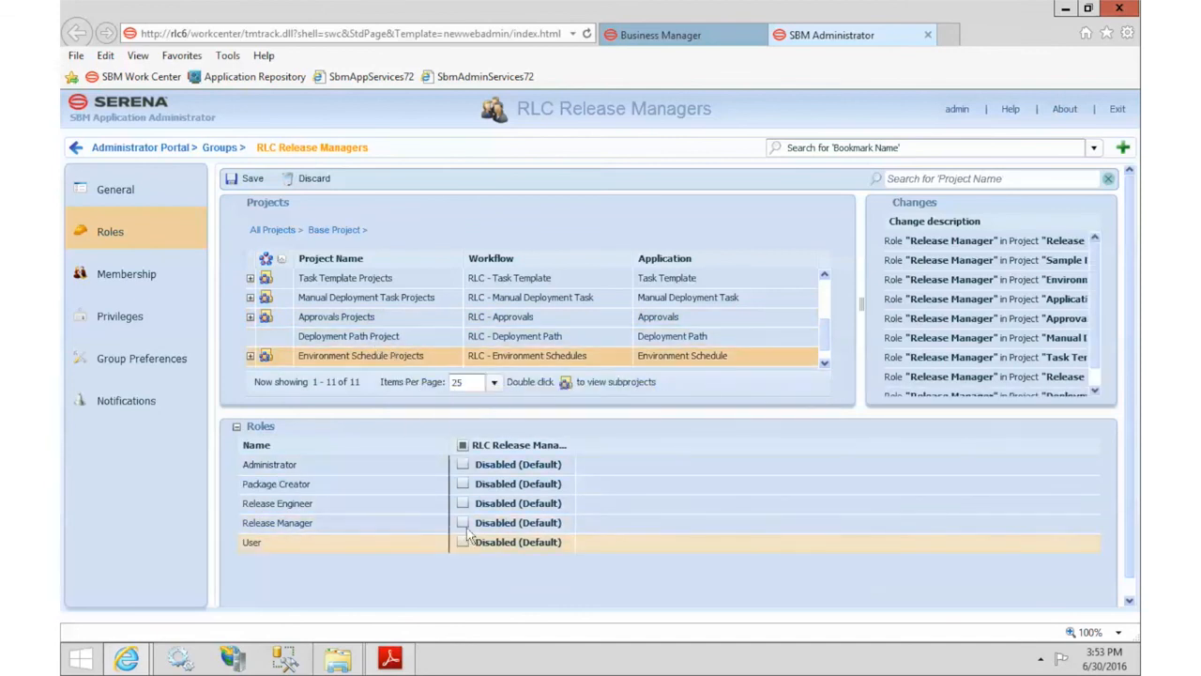
pyautogui.click(463, 523)
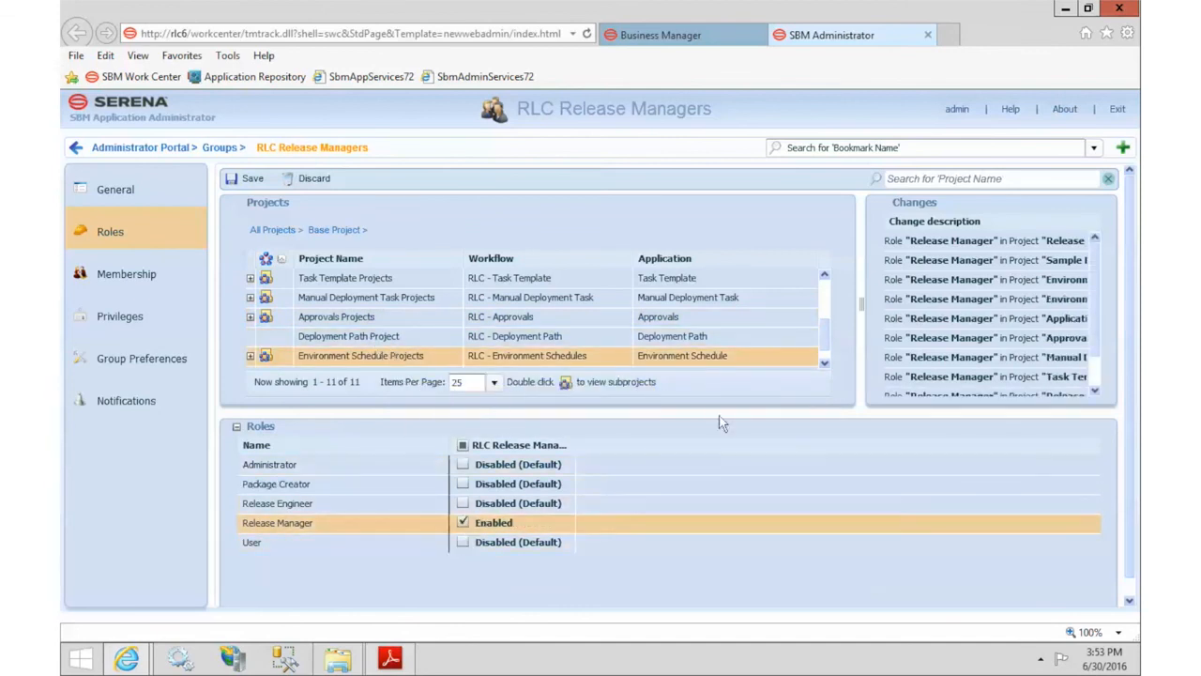
pyautogui.click(825, 364)
pyautogui.click(383, 356)
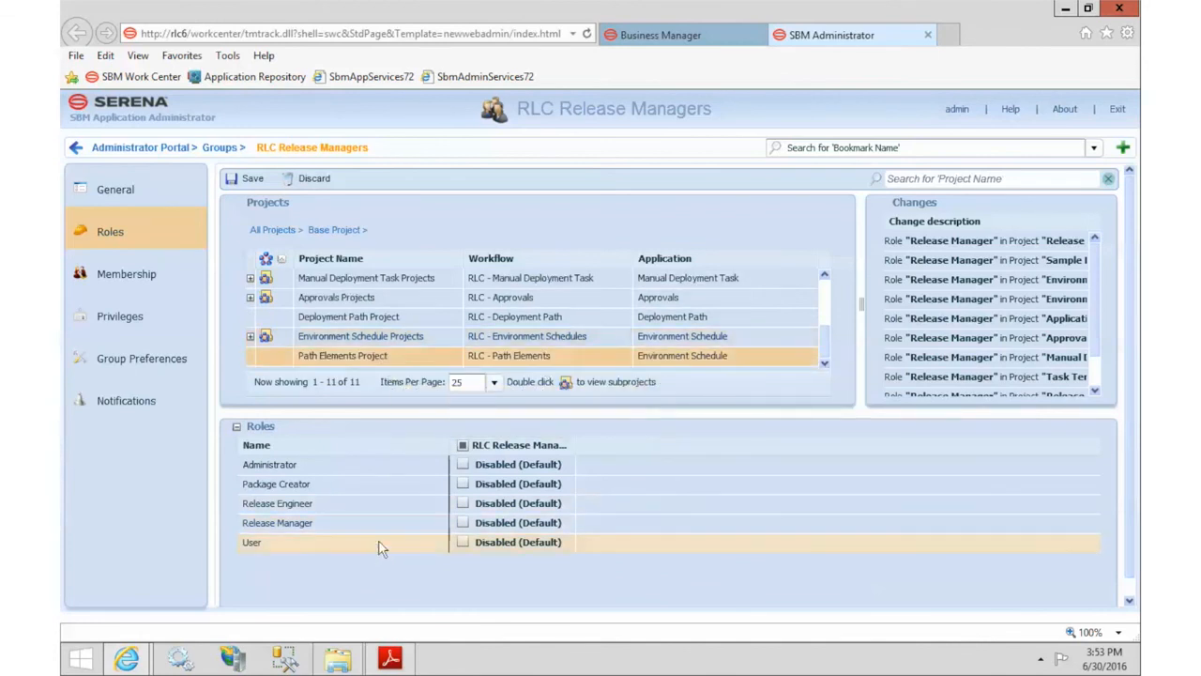
pyautogui.click(463, 523)
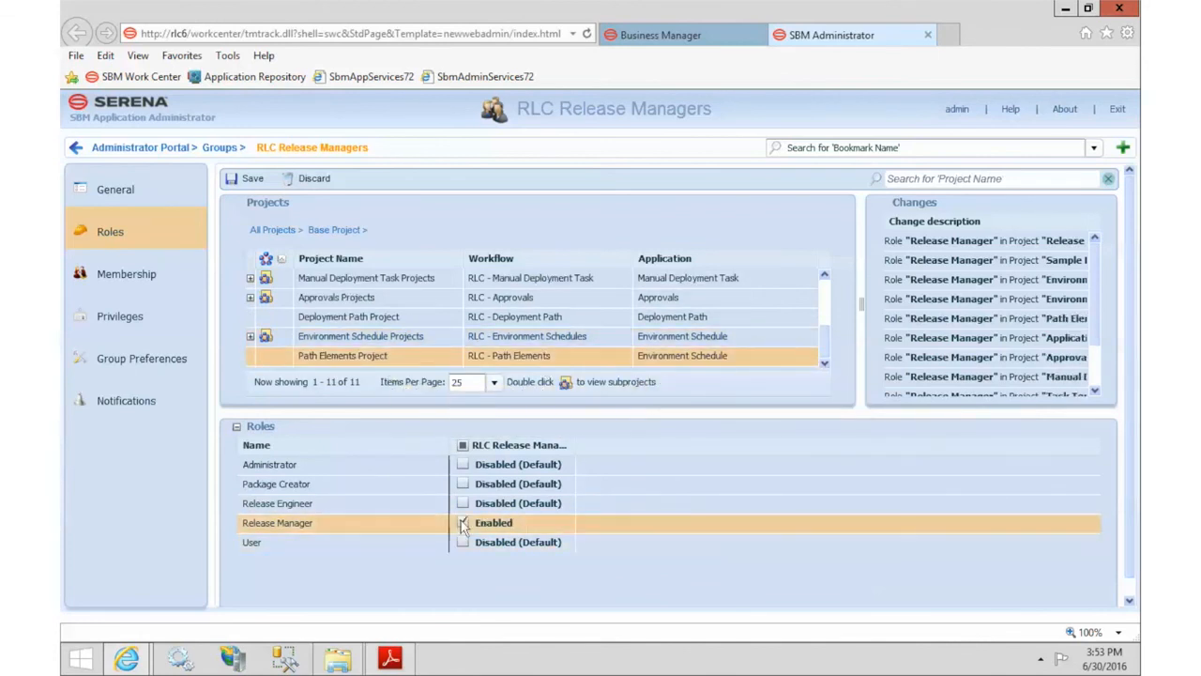
pyautogui.click(247, 180)
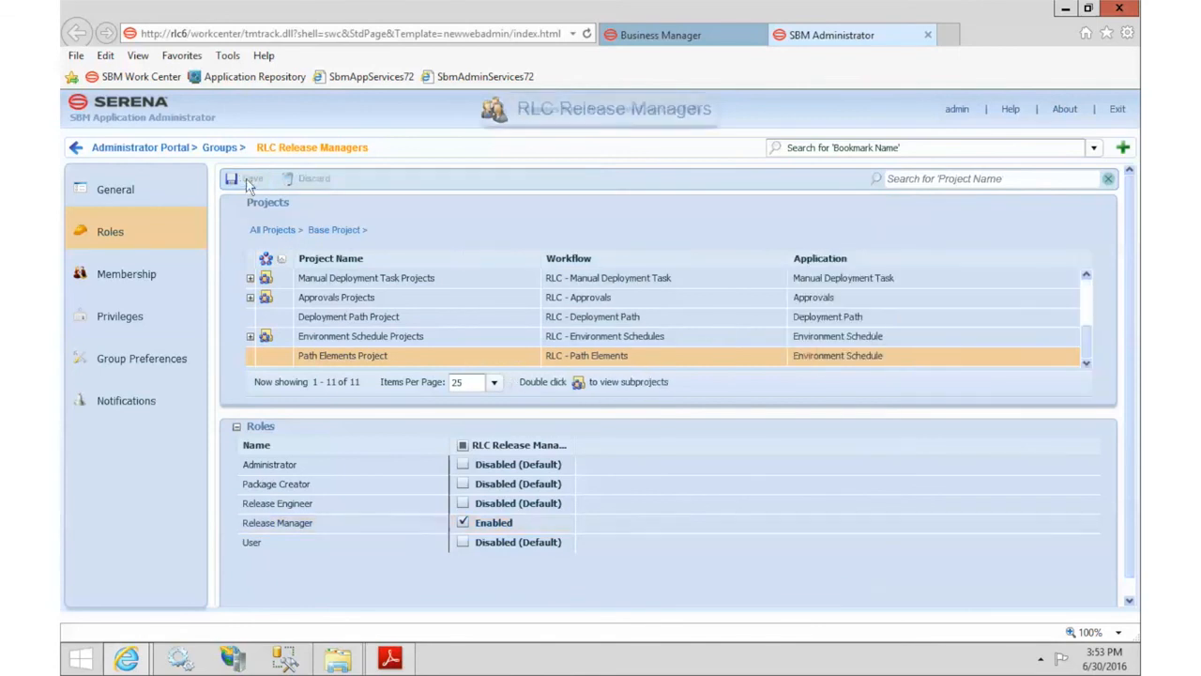
# Step: Add all listed users as members of the RLC Users group and save the membership, acknowledging the group preferences warning
pyautogui.click(214, 150)
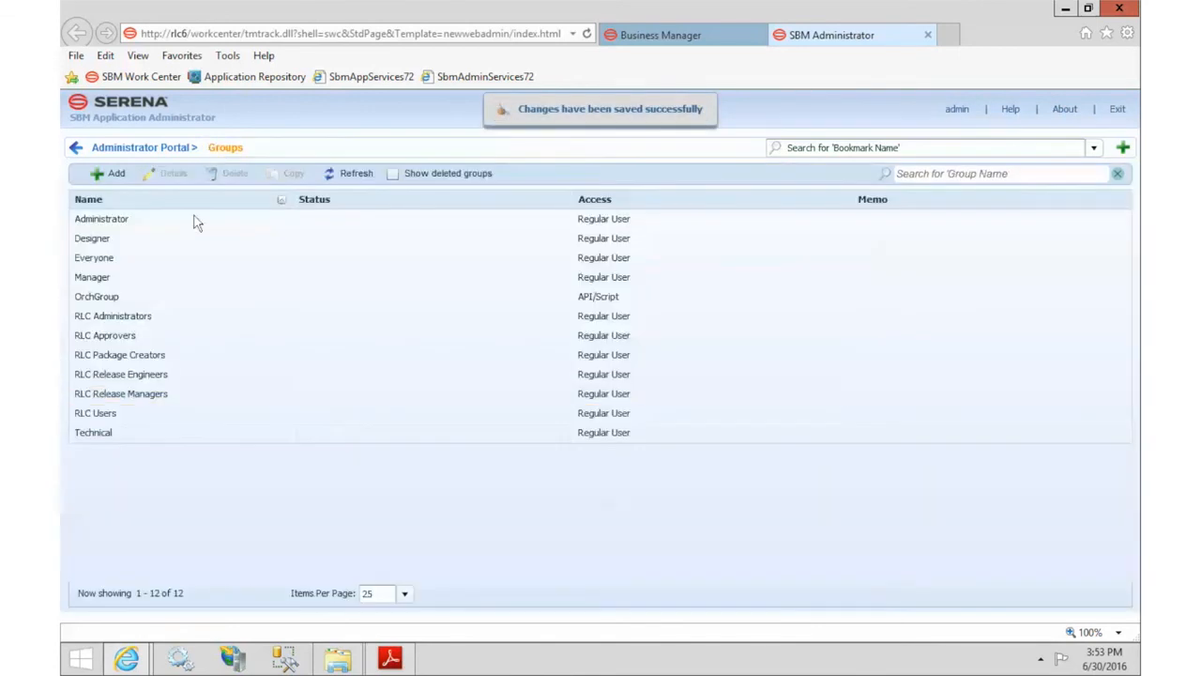
pyautogui.doubleClick(129, 418)
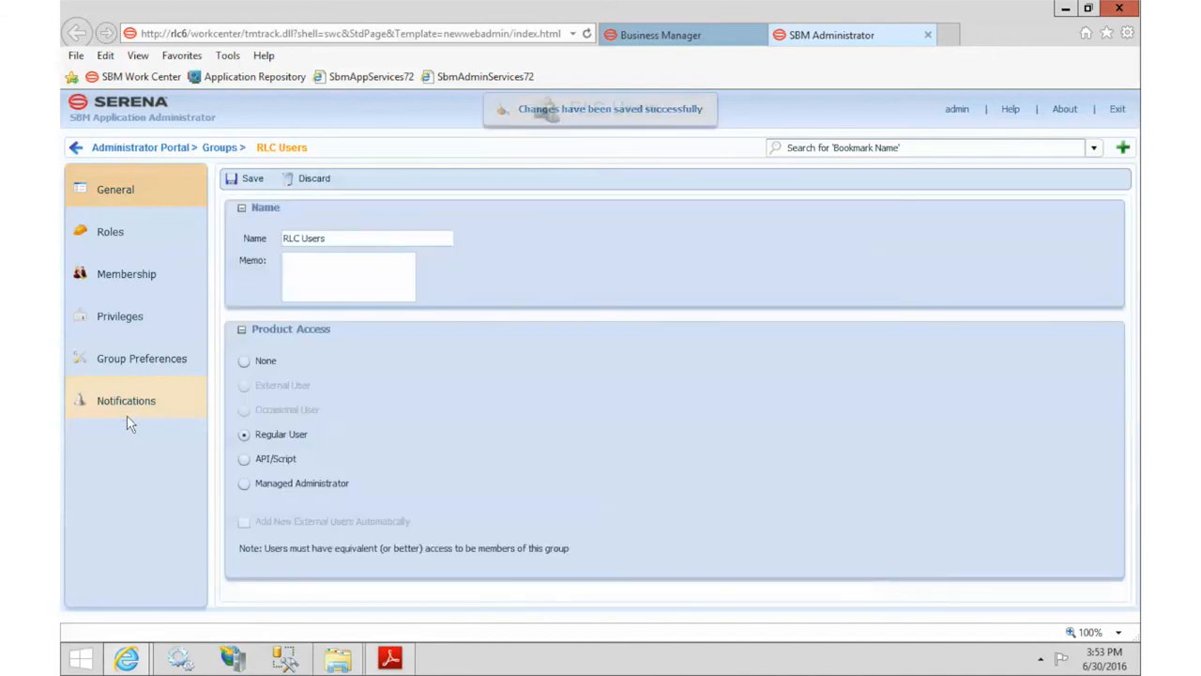
pyautogui.click(109, 276)
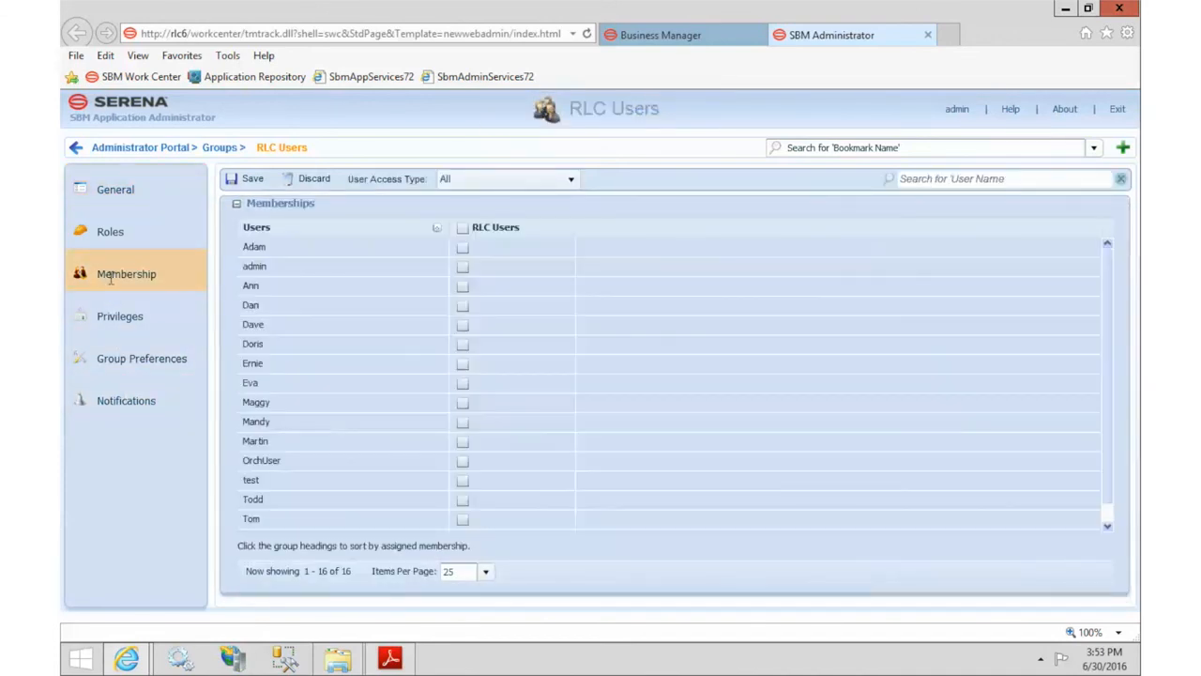
pyautogui.click(463, 229)
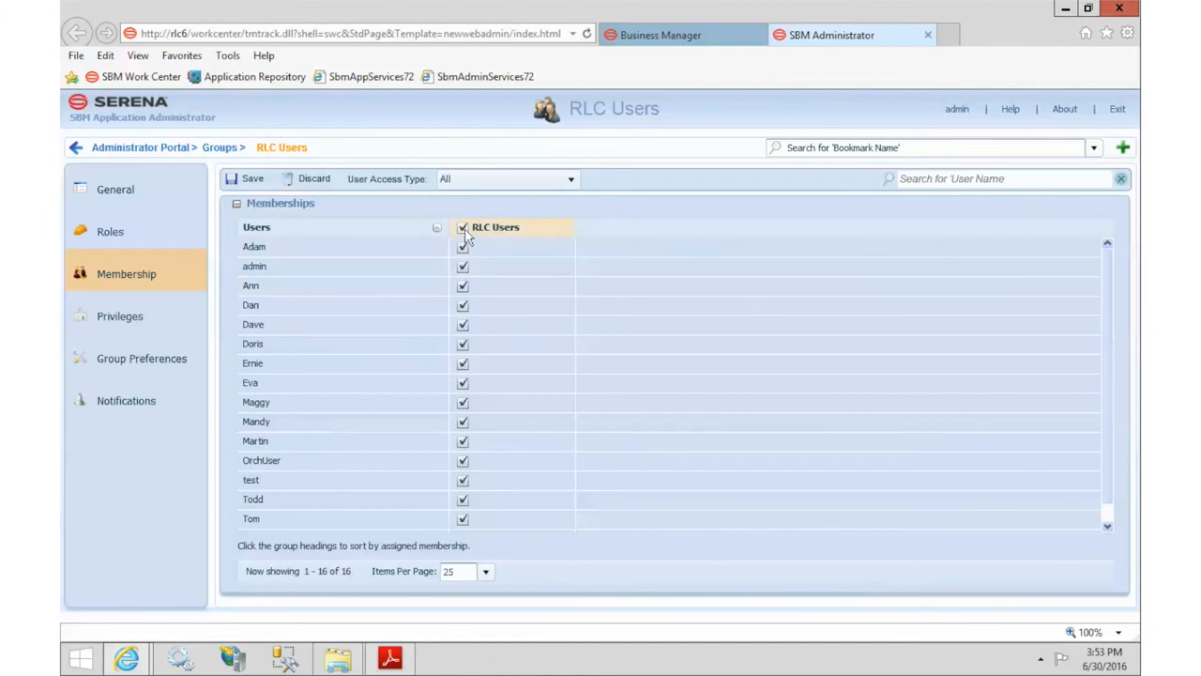
pyautogui.click(252, 181)
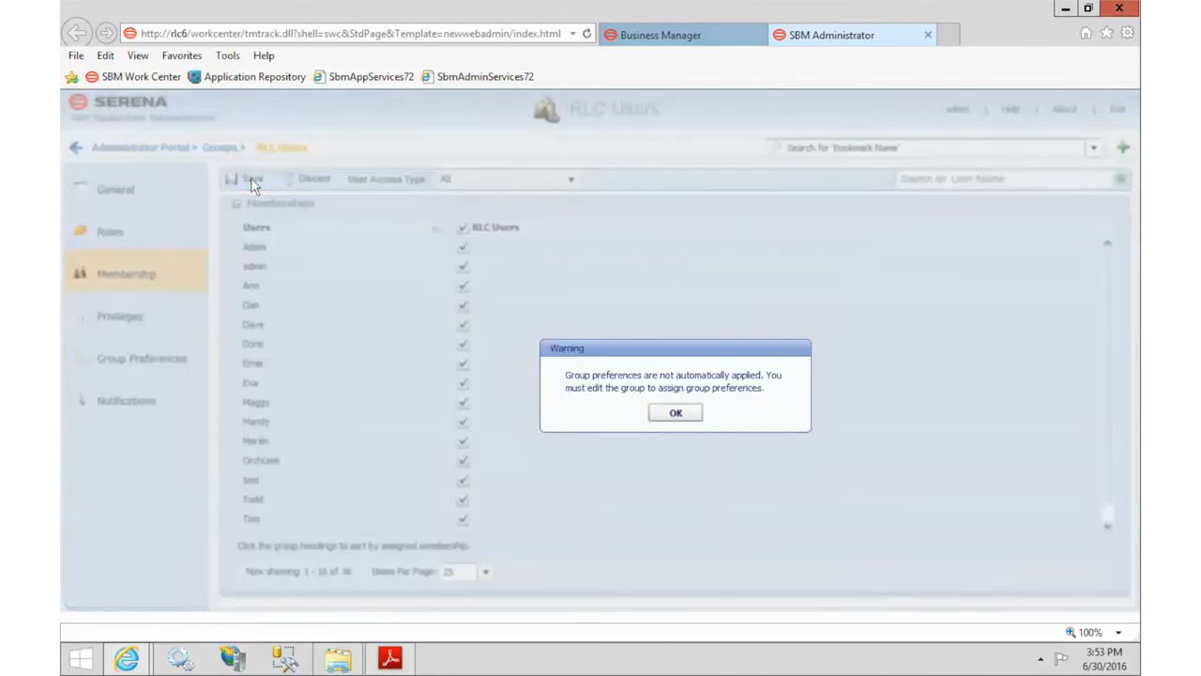
pyautogui.click(677, 415)
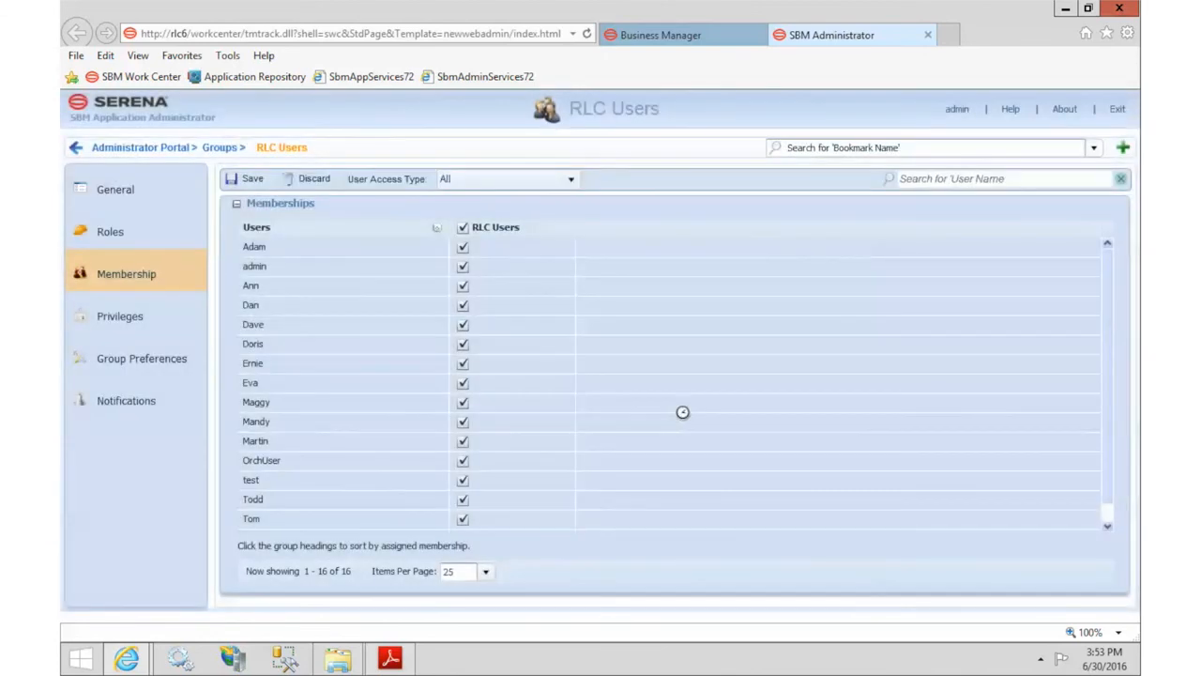
# Step: Grant RLC Users every privilege on the RLC Custom Columns table except Submit, Update and Delete, and save
pyautogui.click(100, 322)
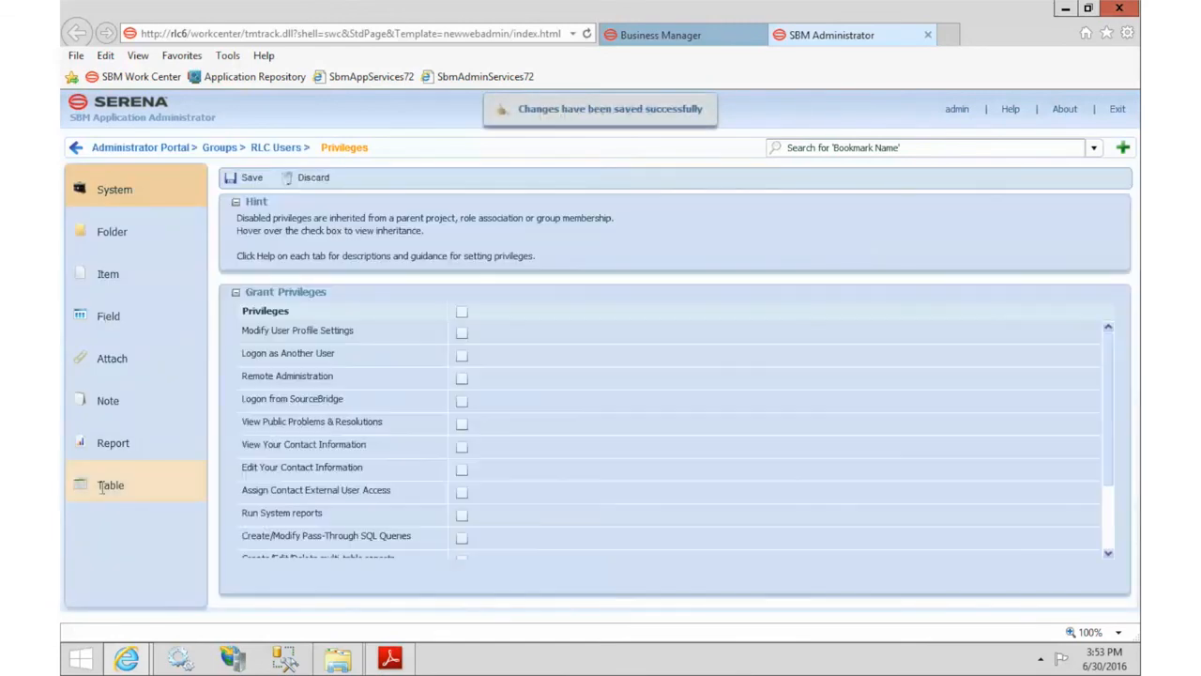
pyautogui.click(100, 486)
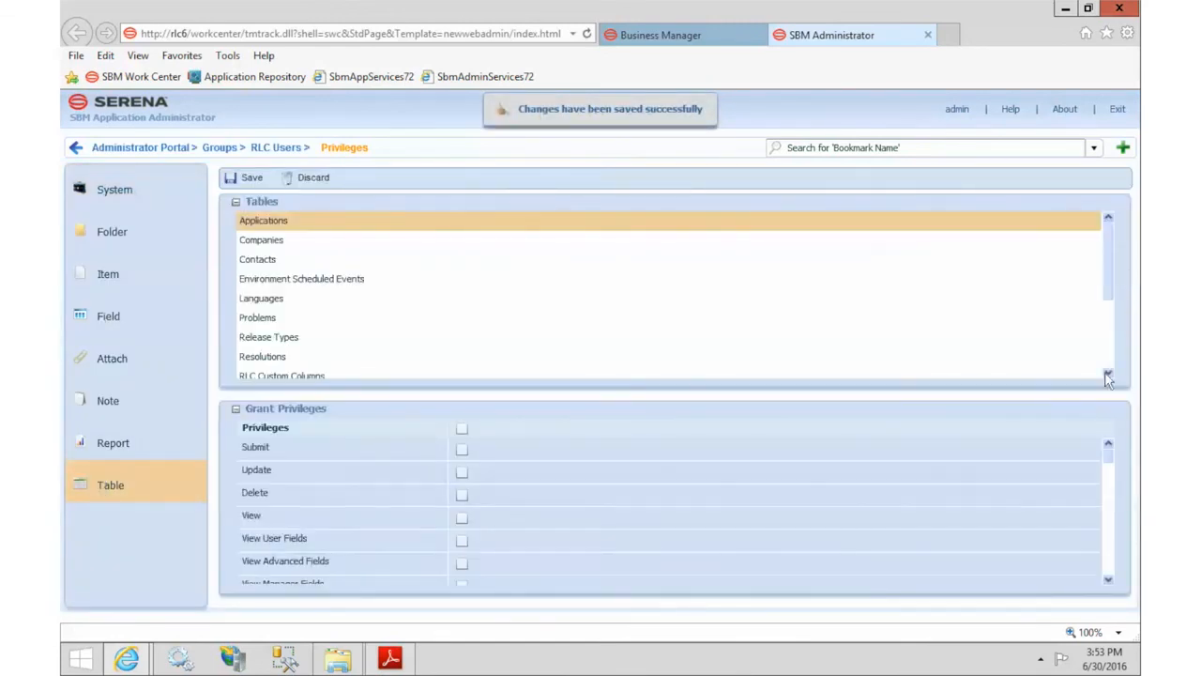
pyautogui.click(1108, 375)
pyautogui.click(1108, 376)
pyautogui.click(1108, 376)
pyautogui.click(1108, 376)
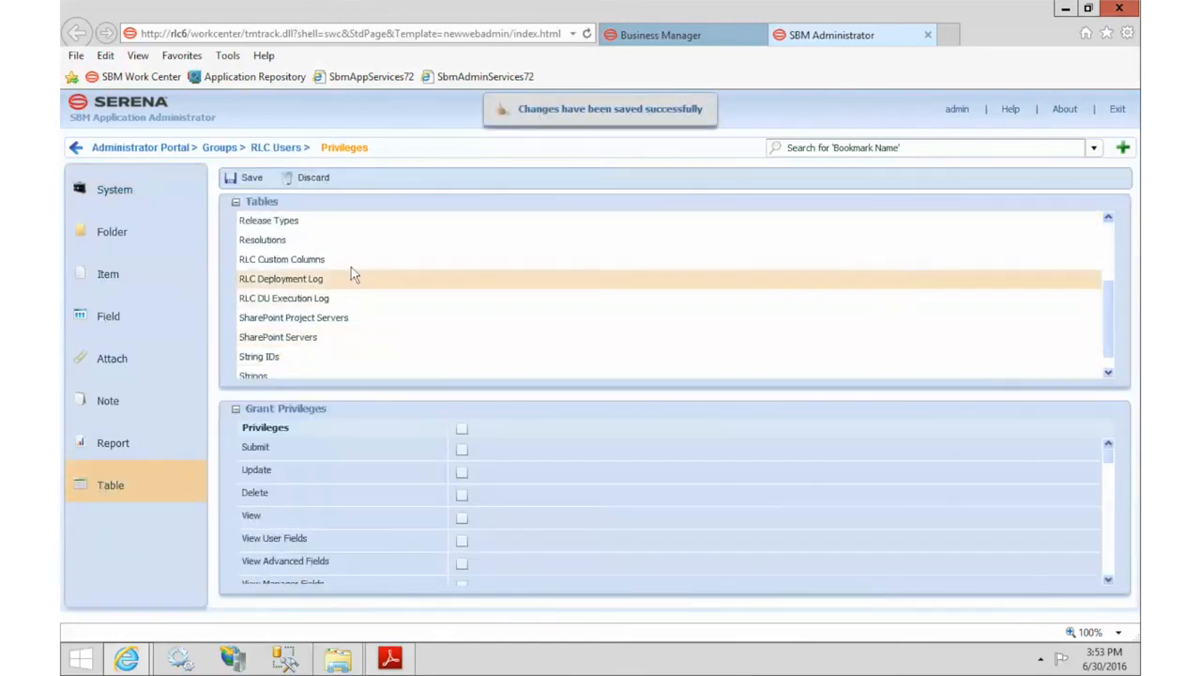
pyautogui.click(312, 259)
pyautogui.click(462, 430)
pyautogui.click(462, 450)
pyautogui.click(462, 472)
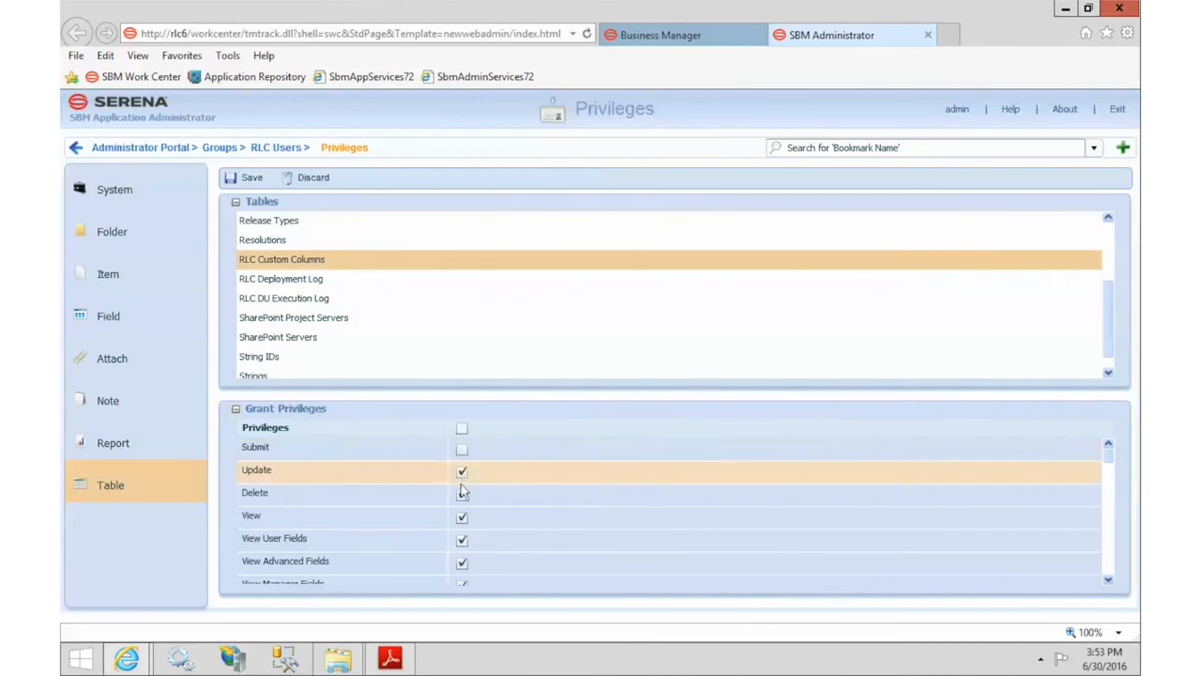
pyautogui.click(462, 496)
pyautogui.click(248, 177)
# Step: Grant RLC Users all privileges on the RLC Deployment Log and RLC DU Execution Log tables, and save
pyautogui.click(281, 281)
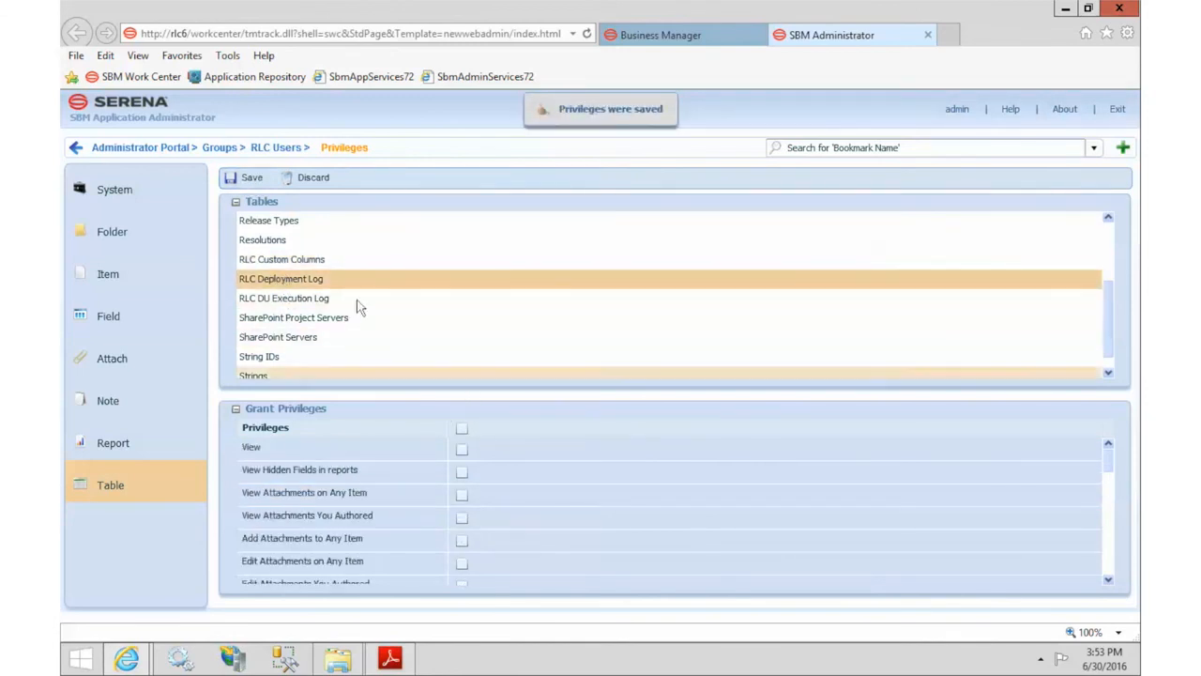
pyautogui.click(461, 431)
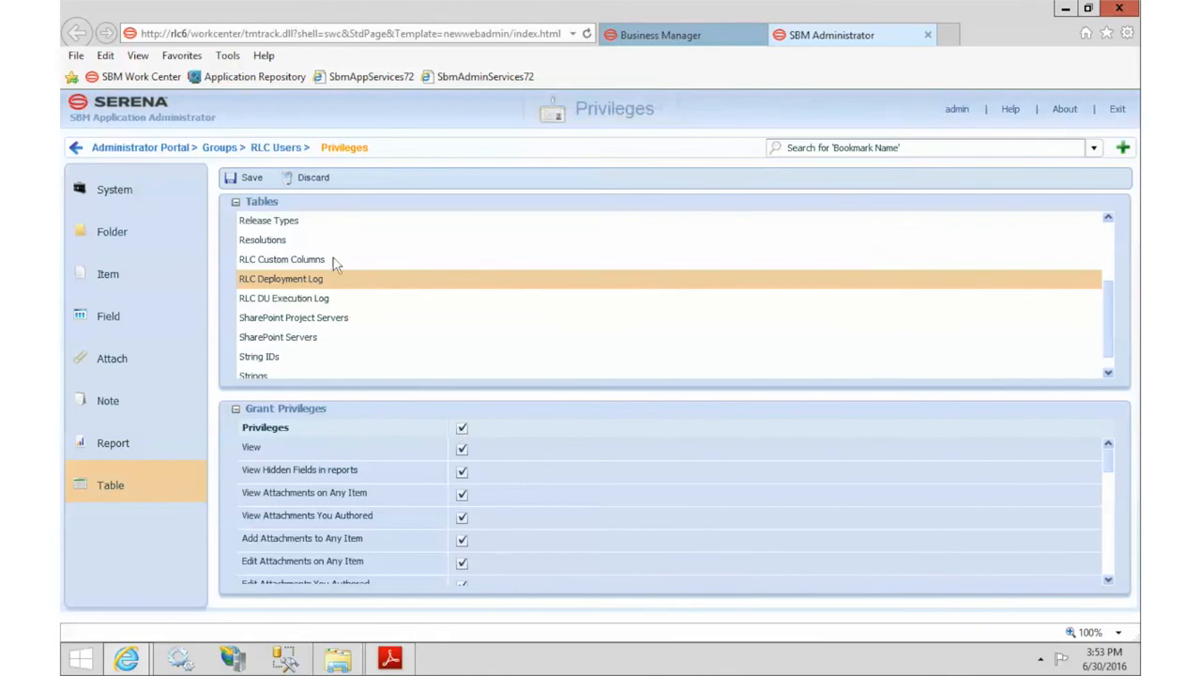
pyautogui.click(306, 298)
pyautogui.click(461, 428)
pyautogui.click(259, 182)
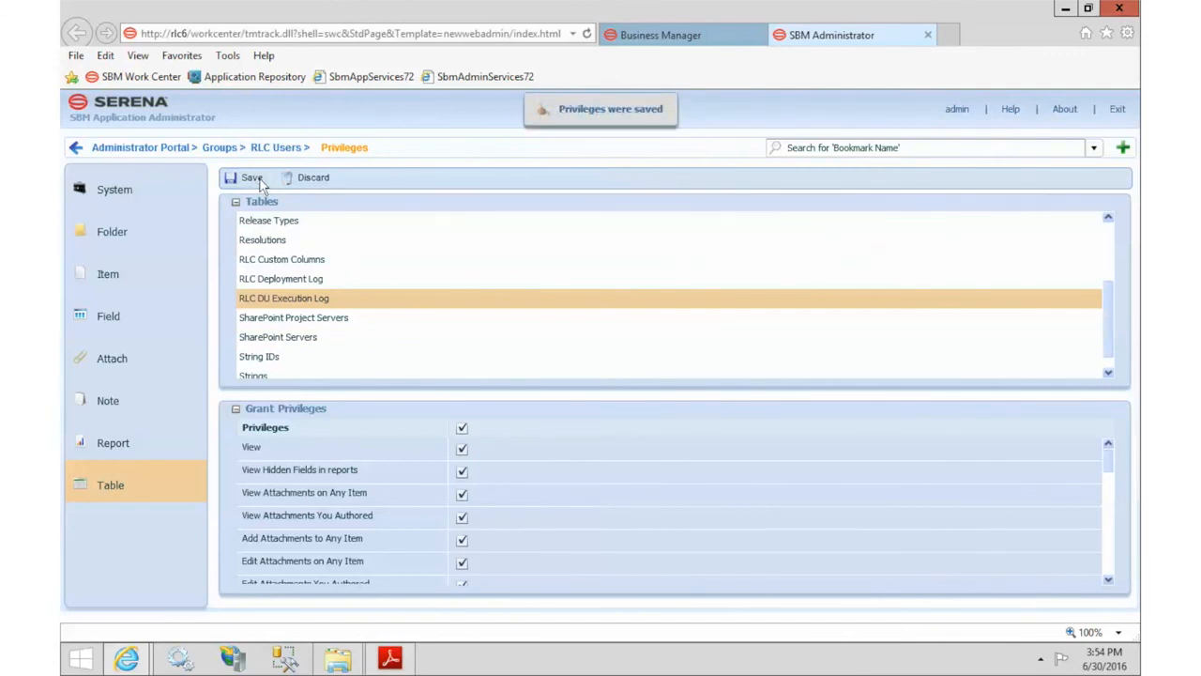
# Step: Enable the User role for RLC Users in the Base Project's Release Train Projects, save it, and enable it in Application Version Projects
pyautogui.click(275, 147)
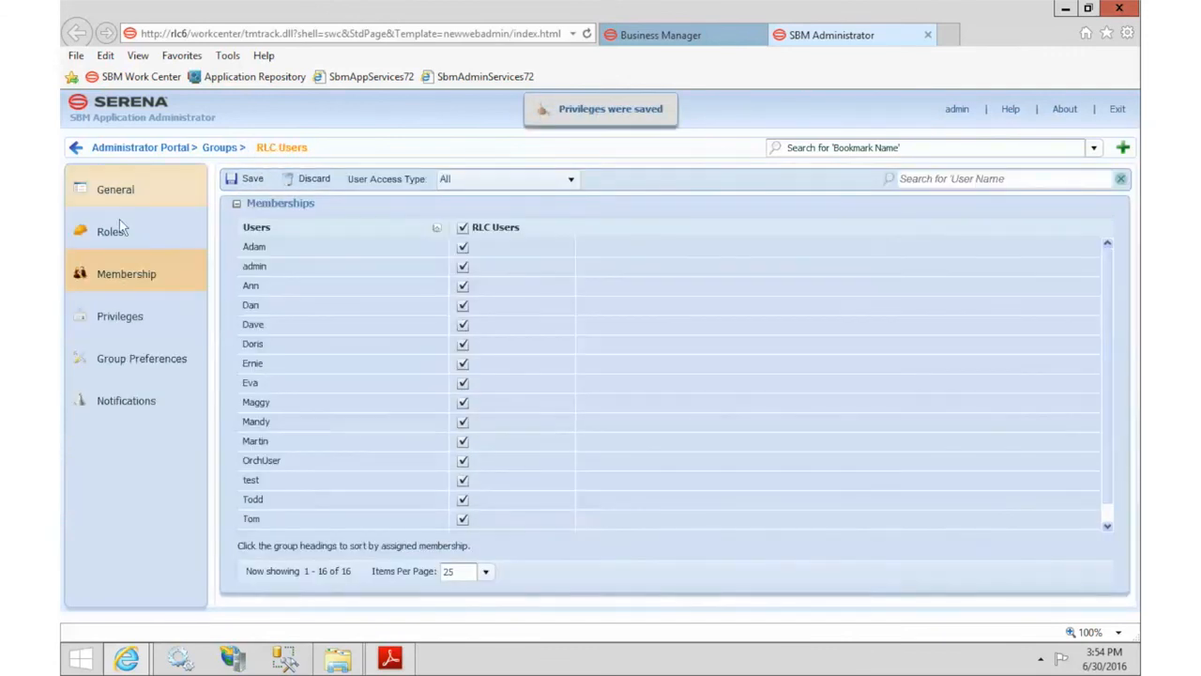
pyautogui.click(109, 227)
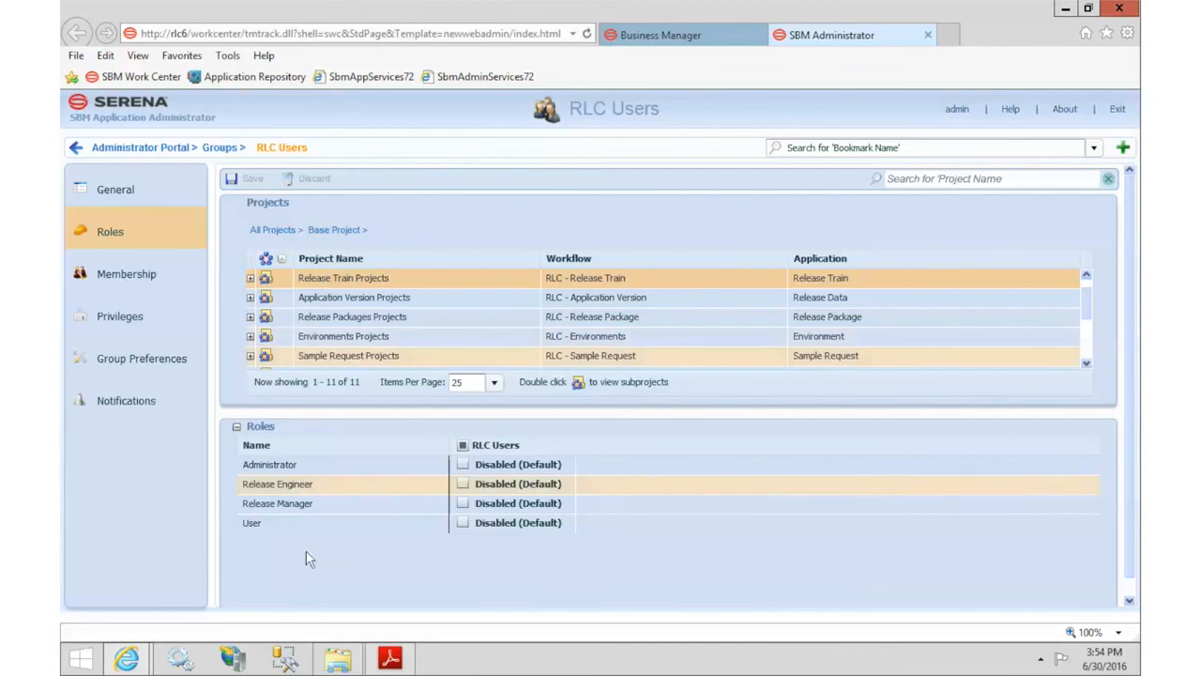
pyautogui.click(462, 522)
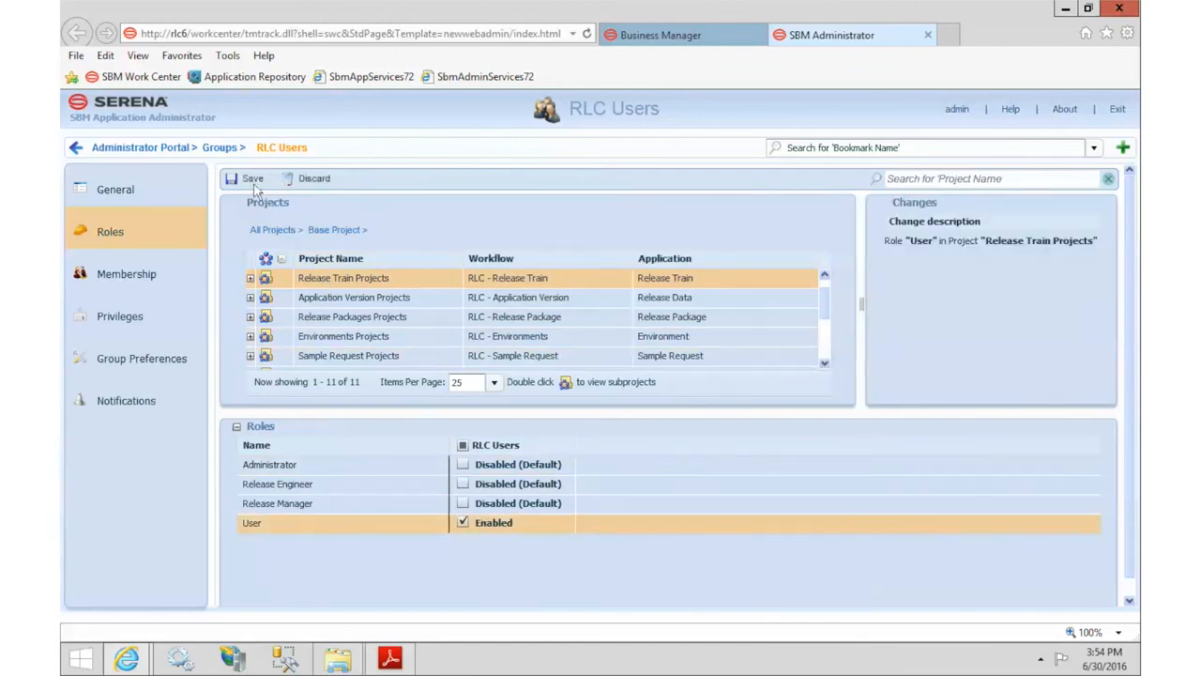
pyautogui.click(252, 177)
pyautogui.click(354, 298)
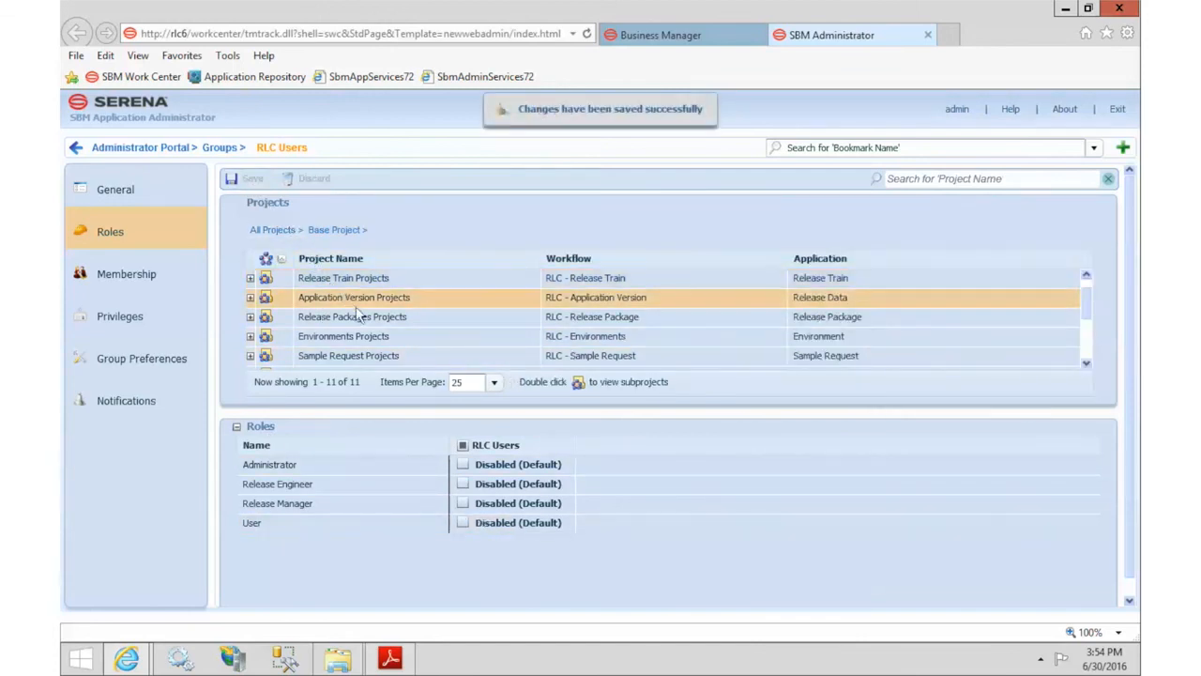
pyautogui.click(461, 523)
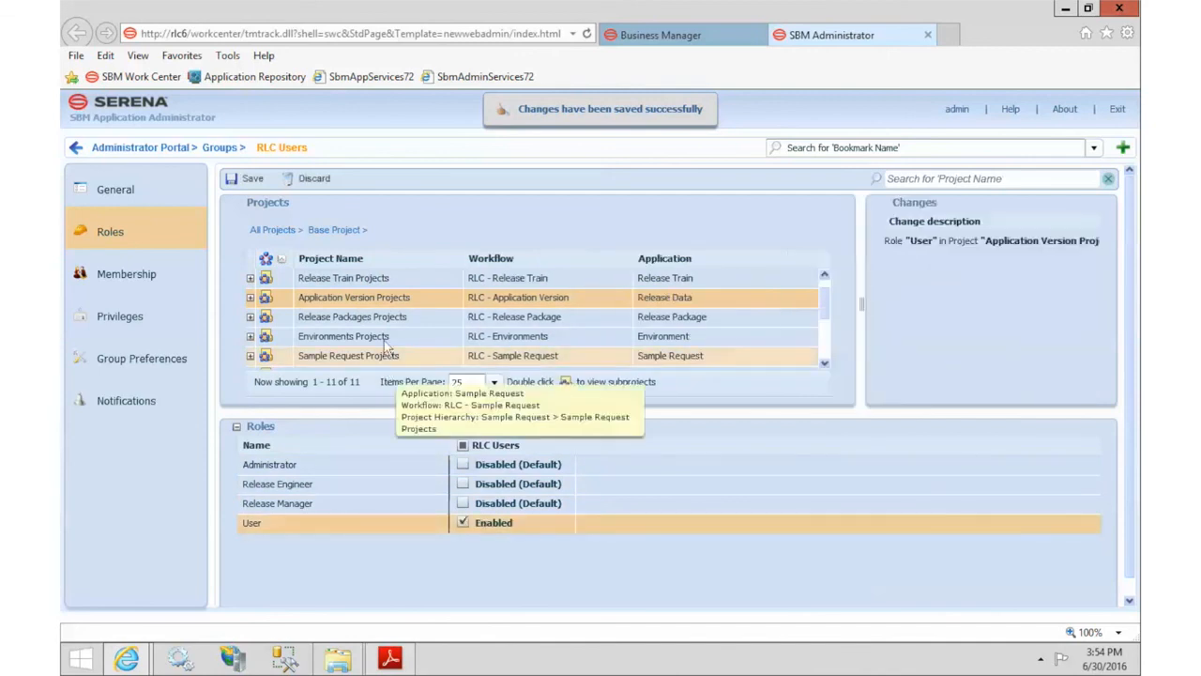
# Step: Enable the User role in Release Packages Projects, Environments Projects and Sample Request Projects
pyautogui.click(396, 324)
pyautogui.click(464, 543)
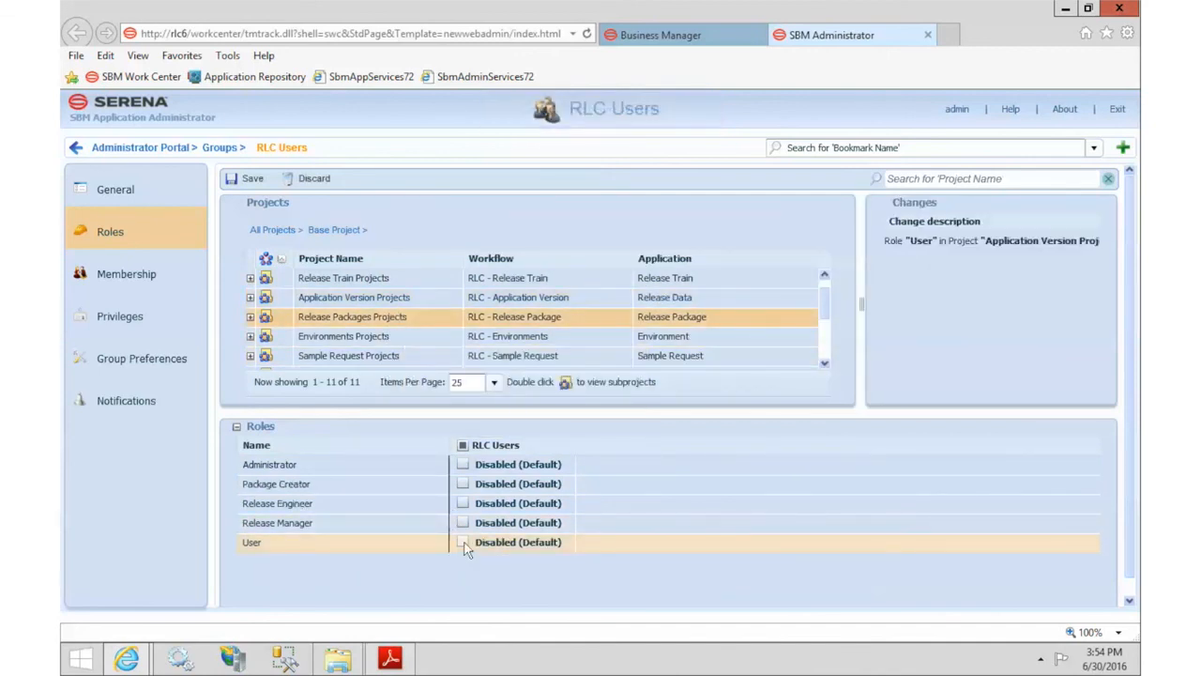
pyautogui.click(409, 336)
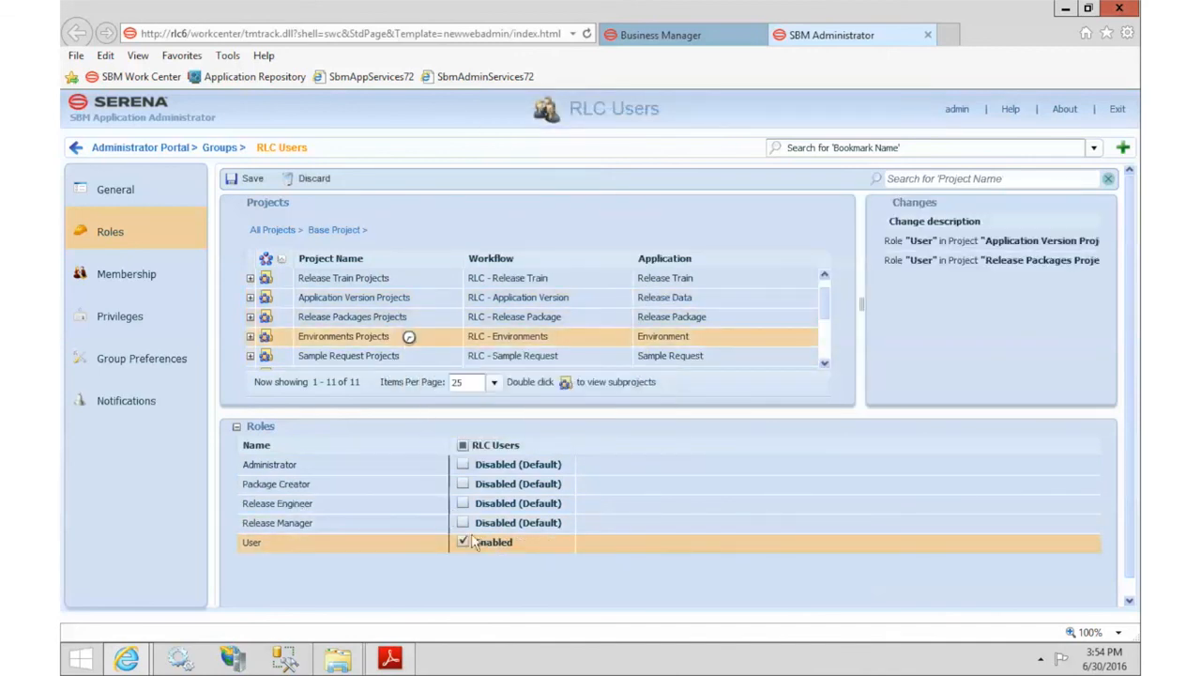
pyautogui.click(462, 522)
pyautogui.click(387, 356)
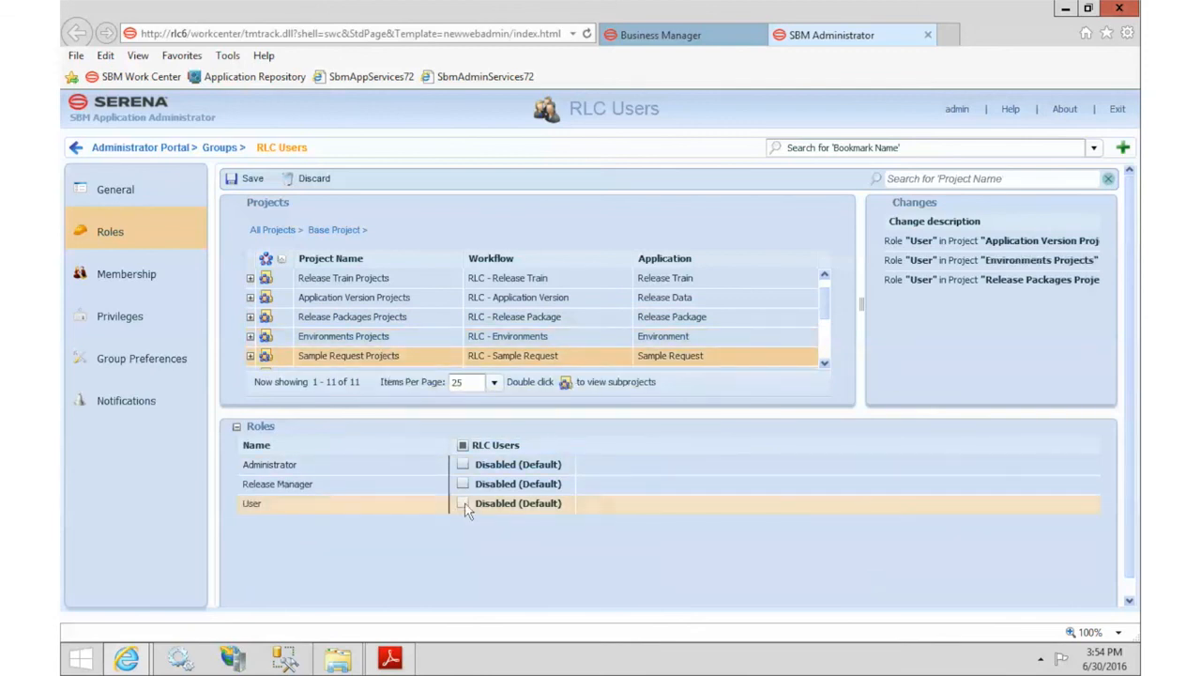
pyautogui.click(547, 504)
# Step: Enable the User role in Task Template Projects, Manual Deployment Task Projects and Approvals Projects
pyautogui.scroll(-5, 823, 361)
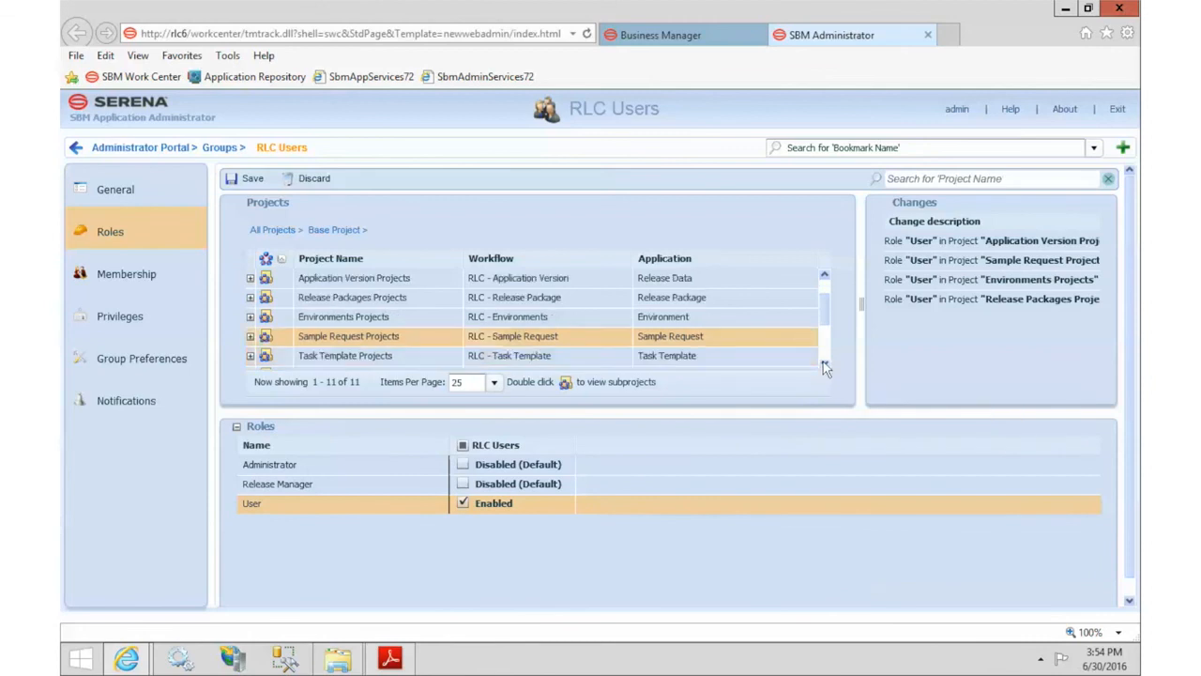
pyautogui.click(454, 281)
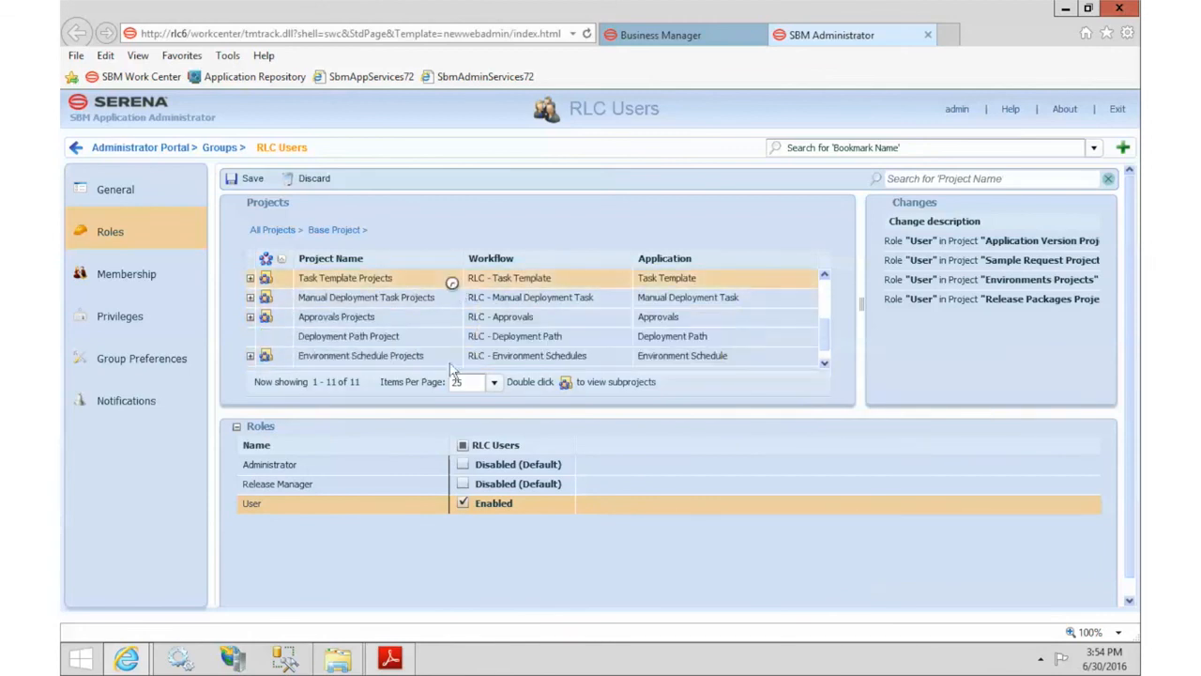
pyautogui.click(463, 523)
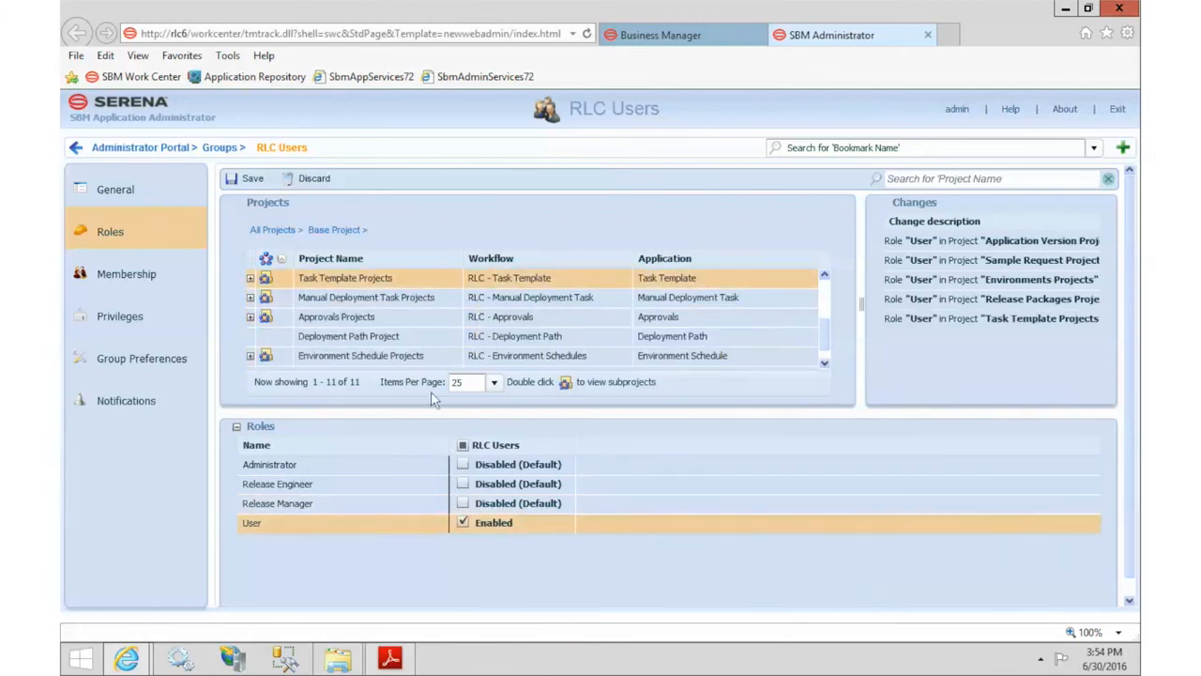
pyautogui.click(419, 299)
pyautogui.click(463, 523)
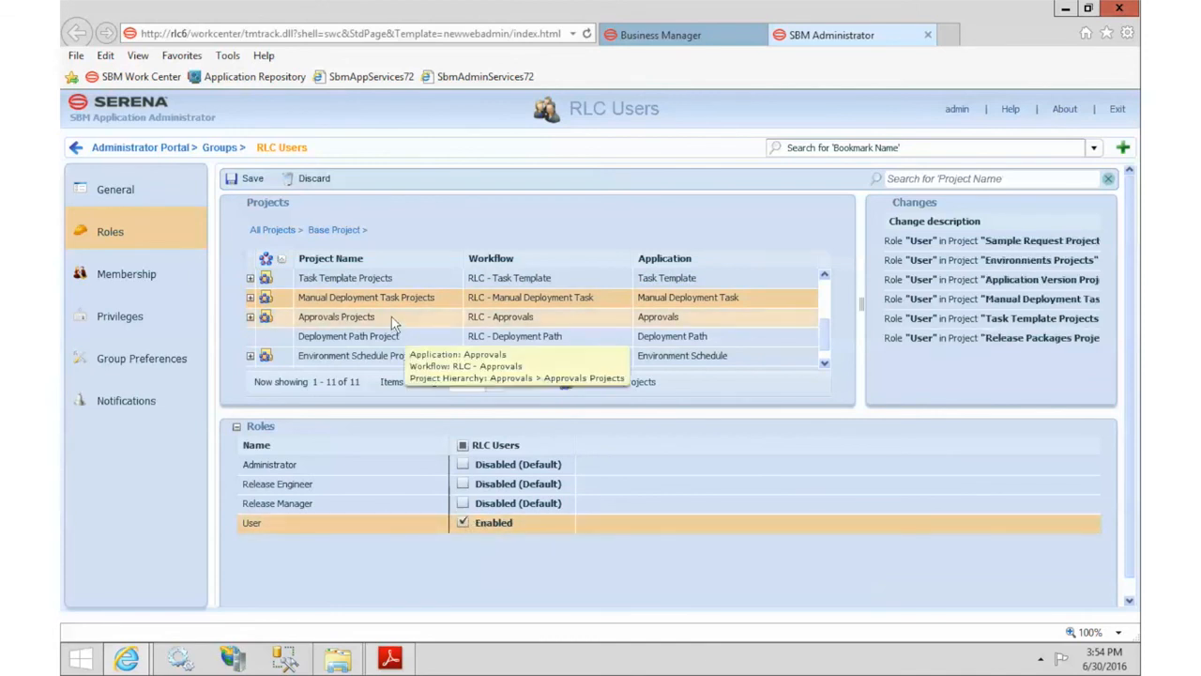
pyautogui.click(391, 316)
pyautogui.click(463, 542)
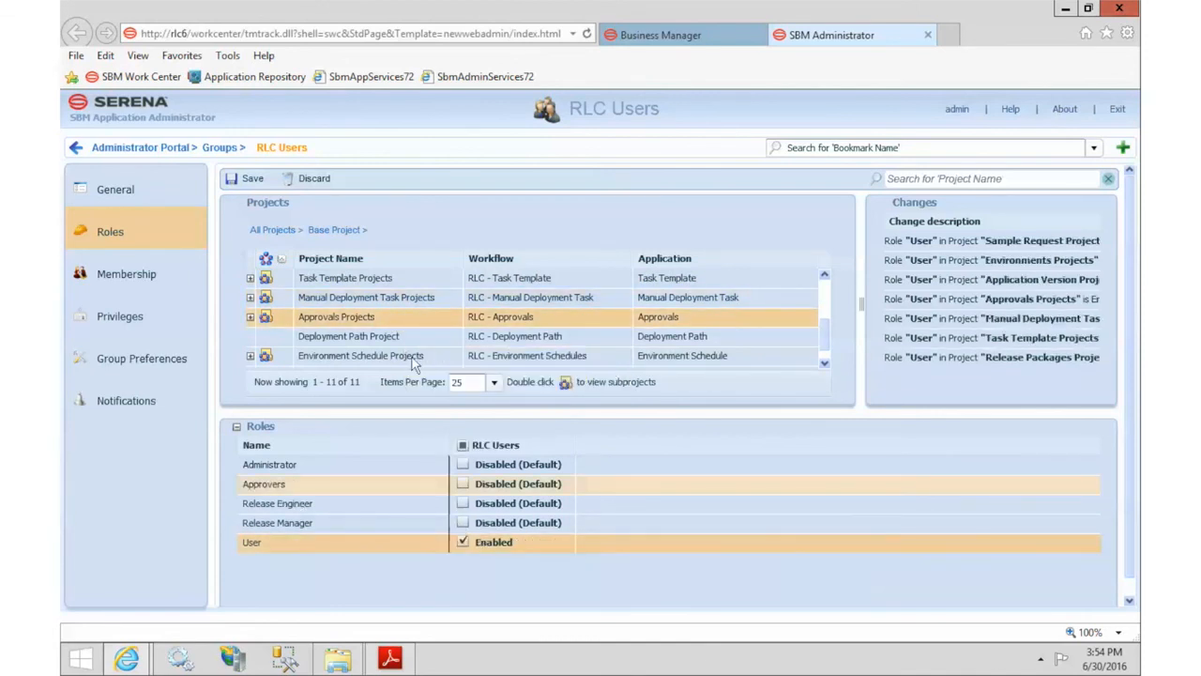
# Step: Enable the User role in Deployment Path Project, Environment Schedule Projects and Path Elements Project, save the role changes and return to the groups list
pyautogui.click(409, 336)
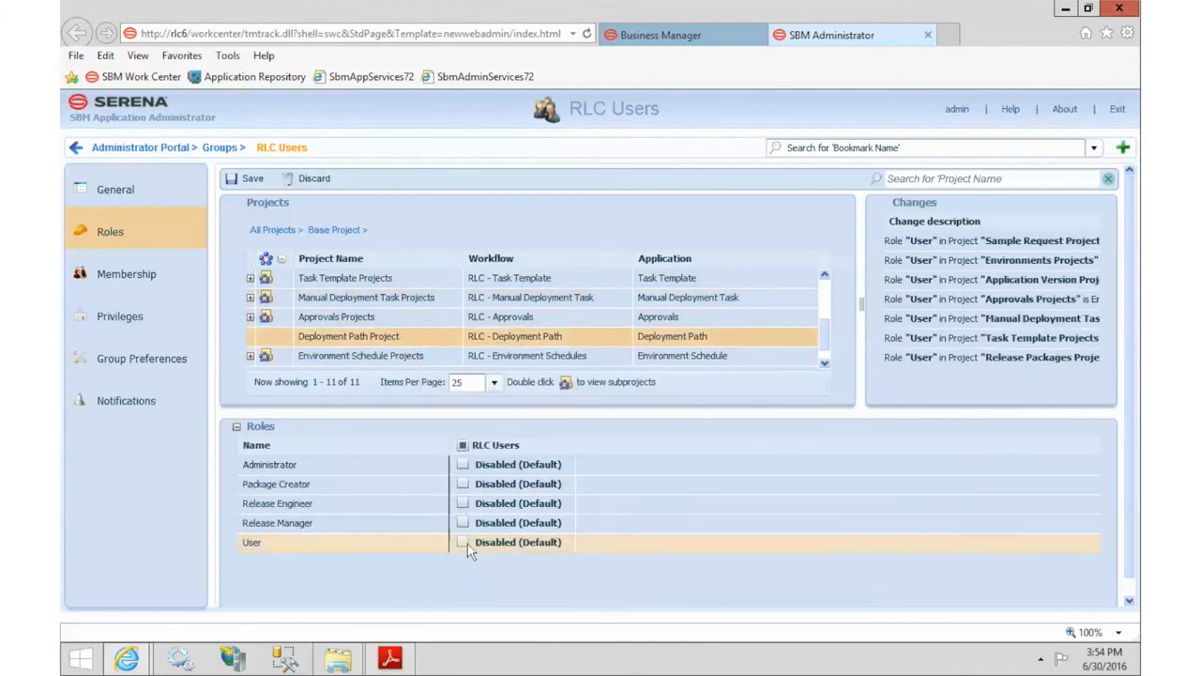
pyautogui.click(463, 542)
pyautogui.click(404, 355)
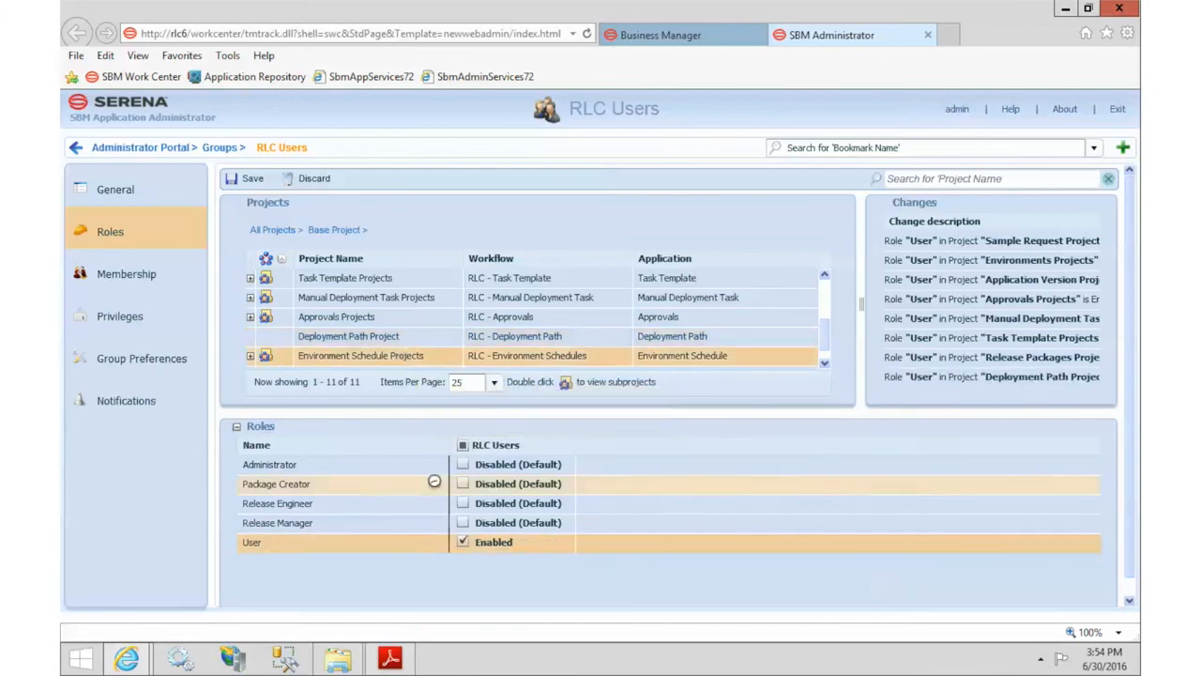
pyautogui.click(461, 544)
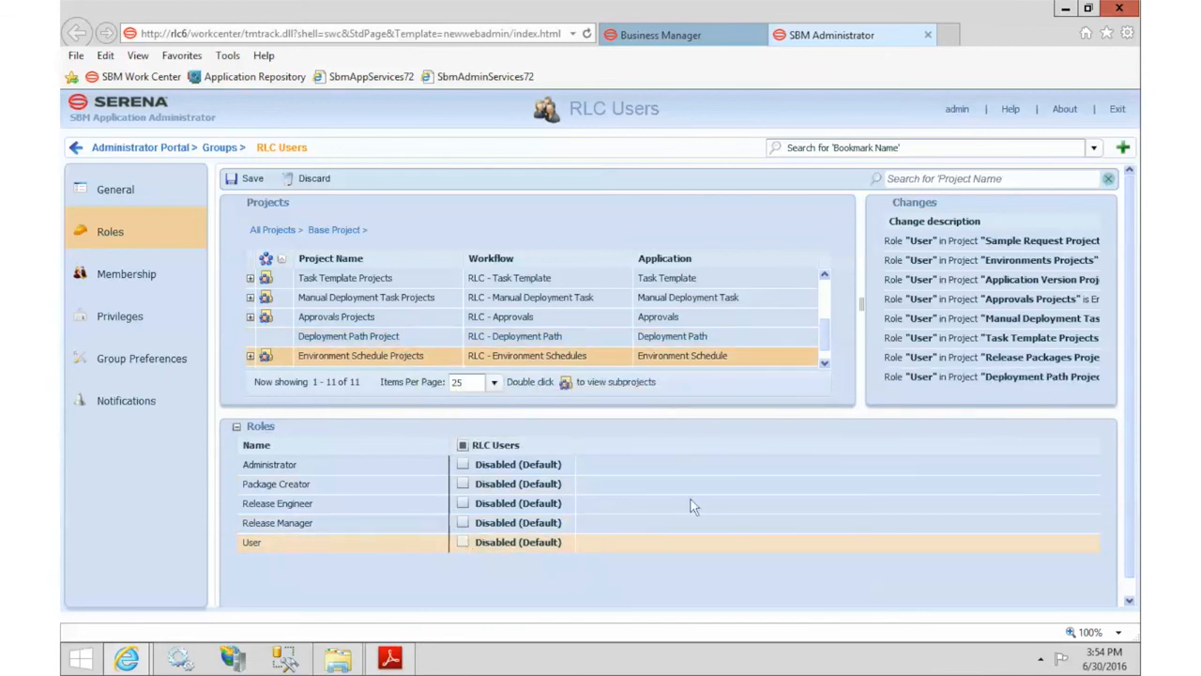
pyautogui.click(824, 365)
pyautogui.click(357, 357)
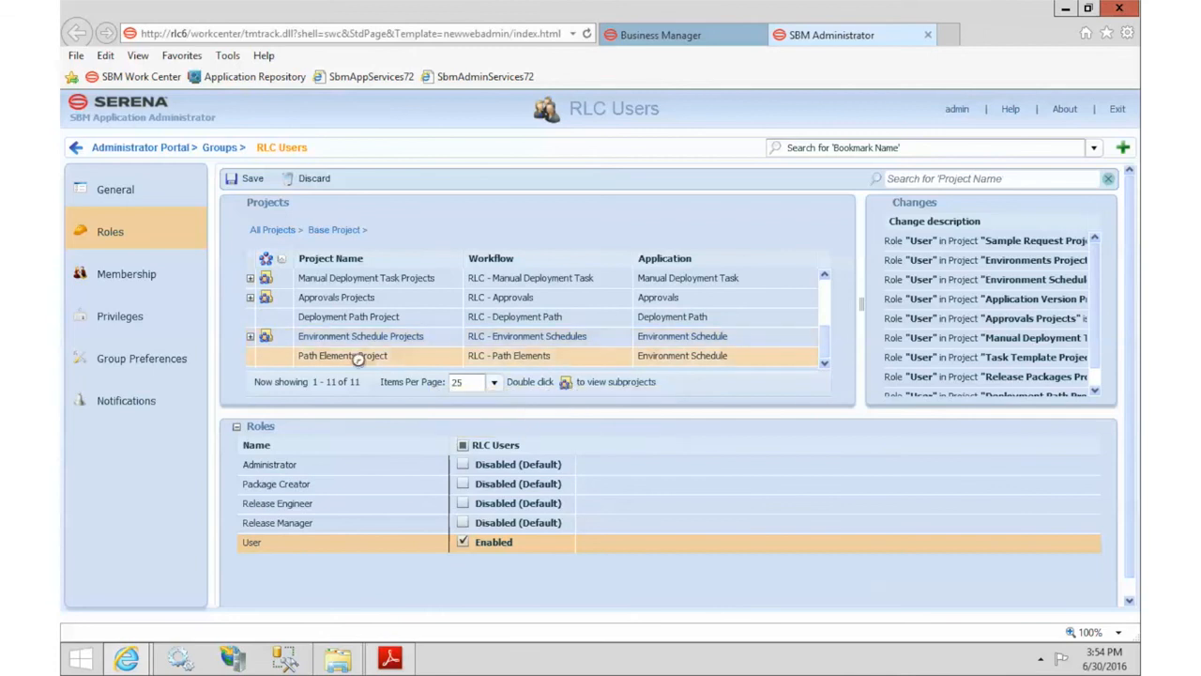
pyautogui.click(461, 543)
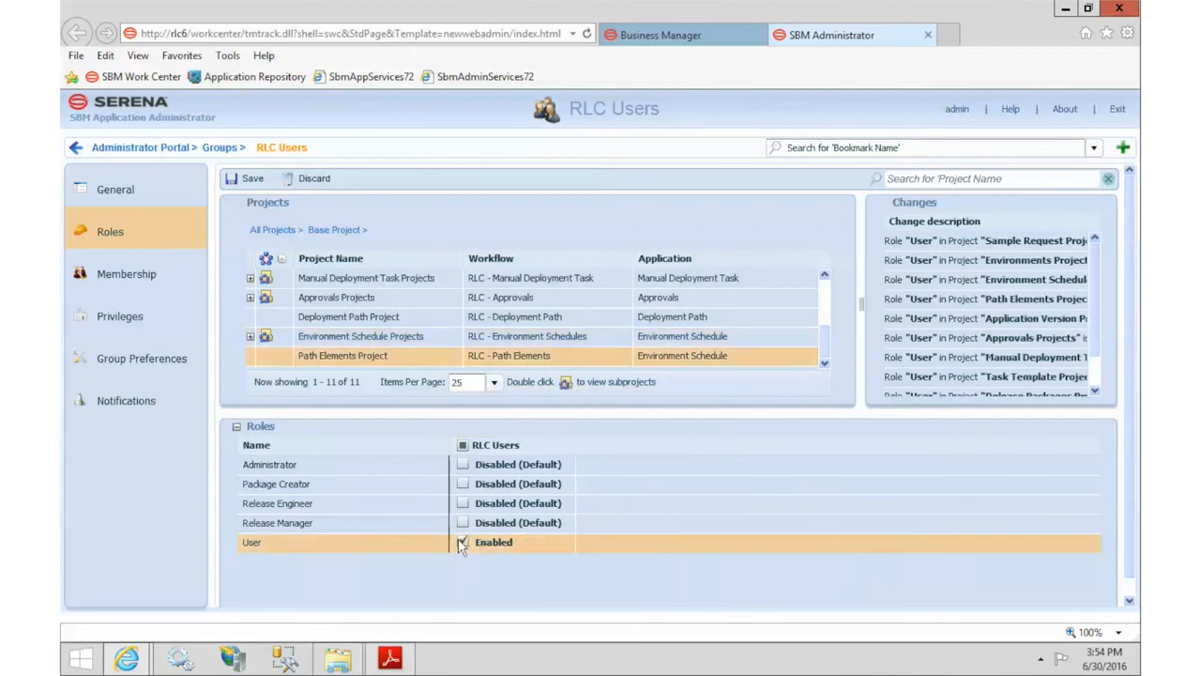
pyautogui.click(252, 179)
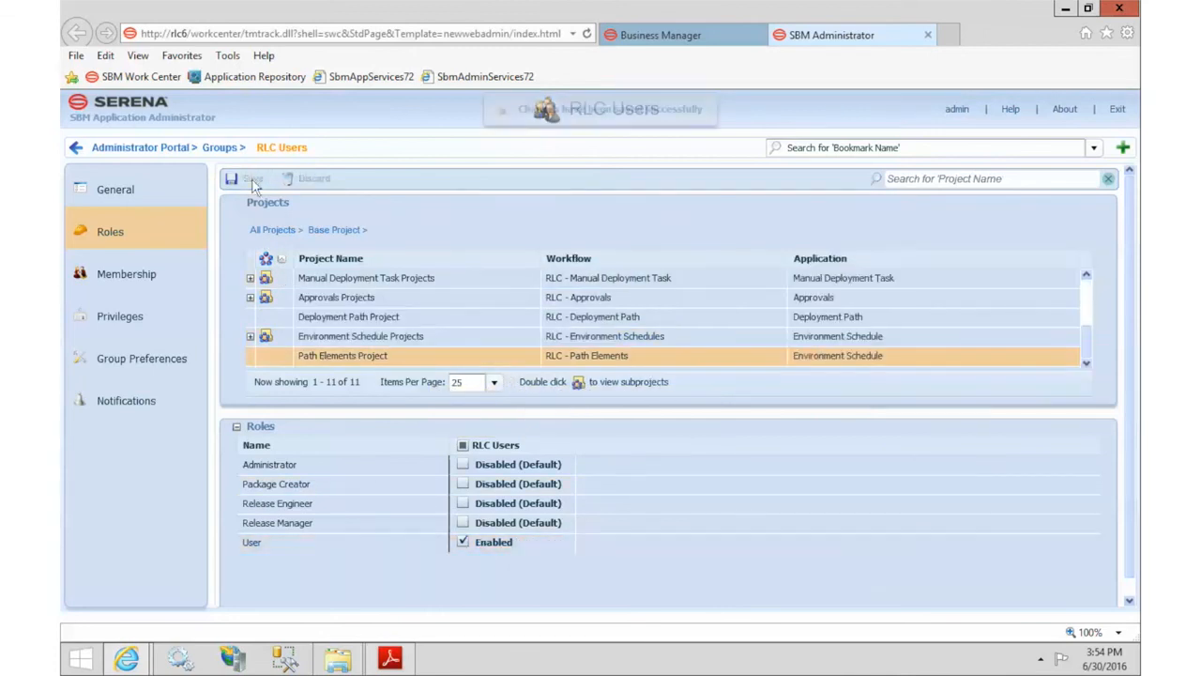
pyautogui.click(224, 148)
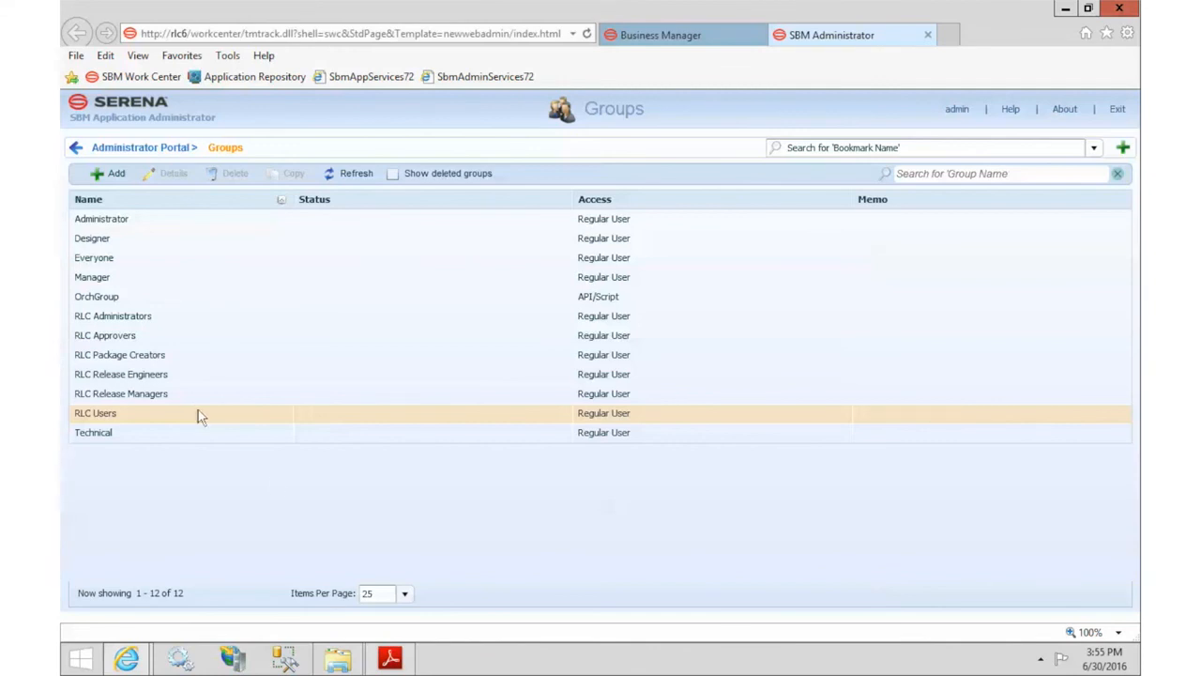
pyautogui.moveTo(390, 657)
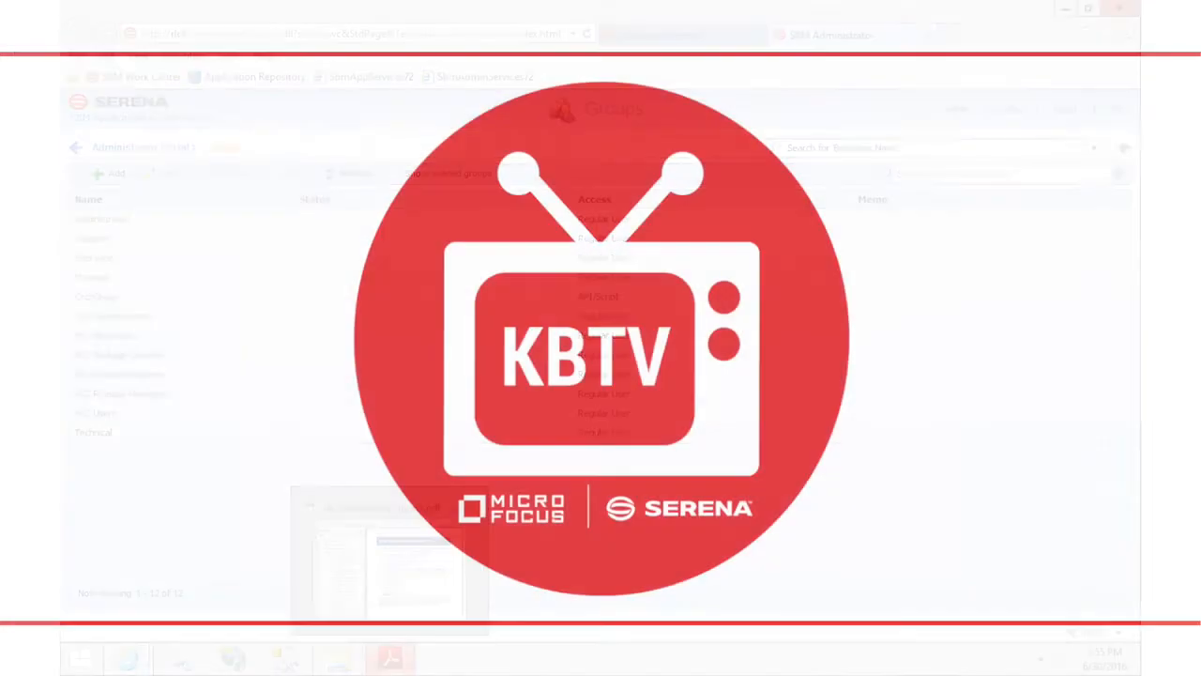